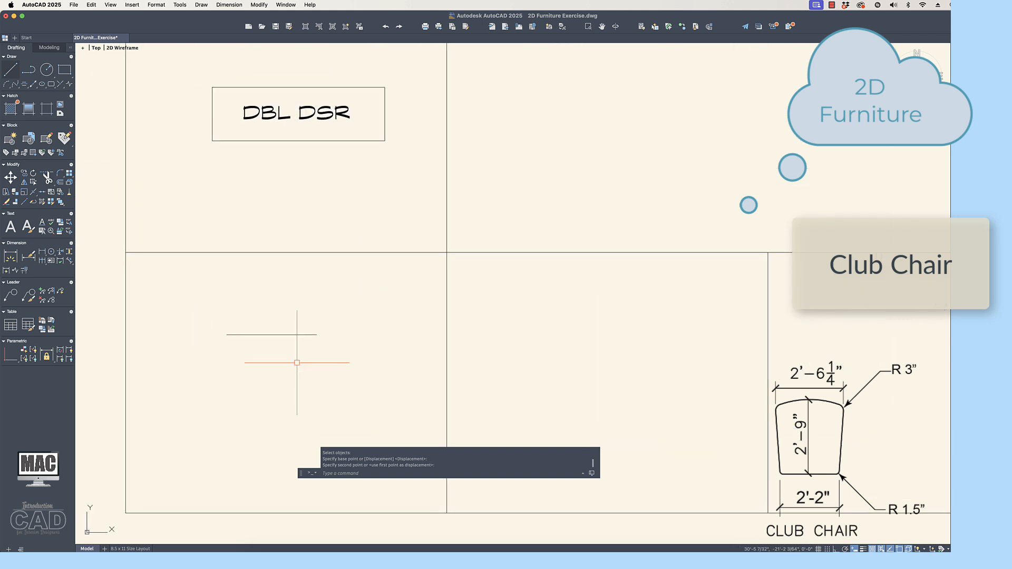
- Measure the length of the horizontal line in the lower-left cell from its left end to its right end
text(di)
key(Return)
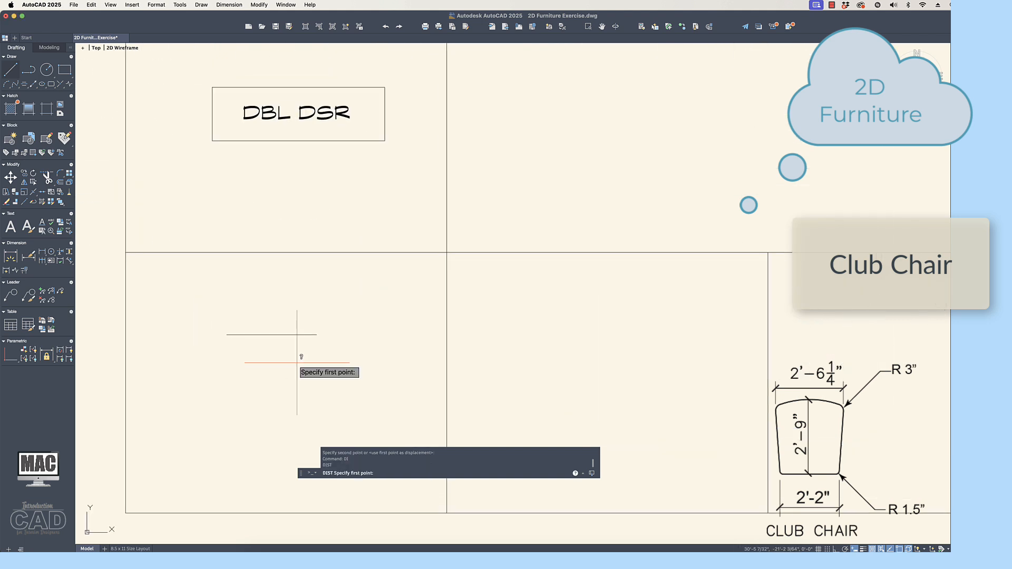
click(226, 334)
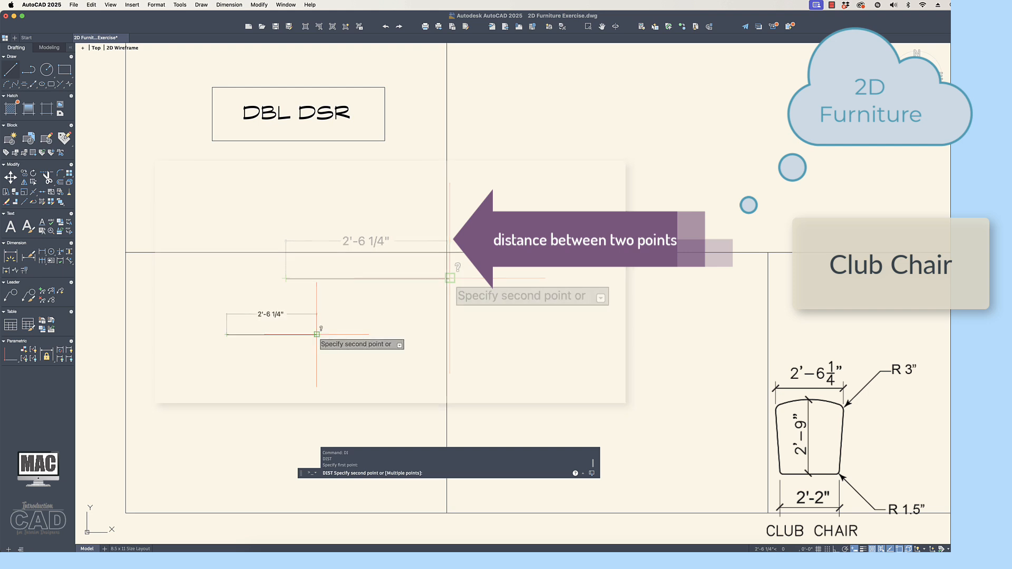
key(Escape)
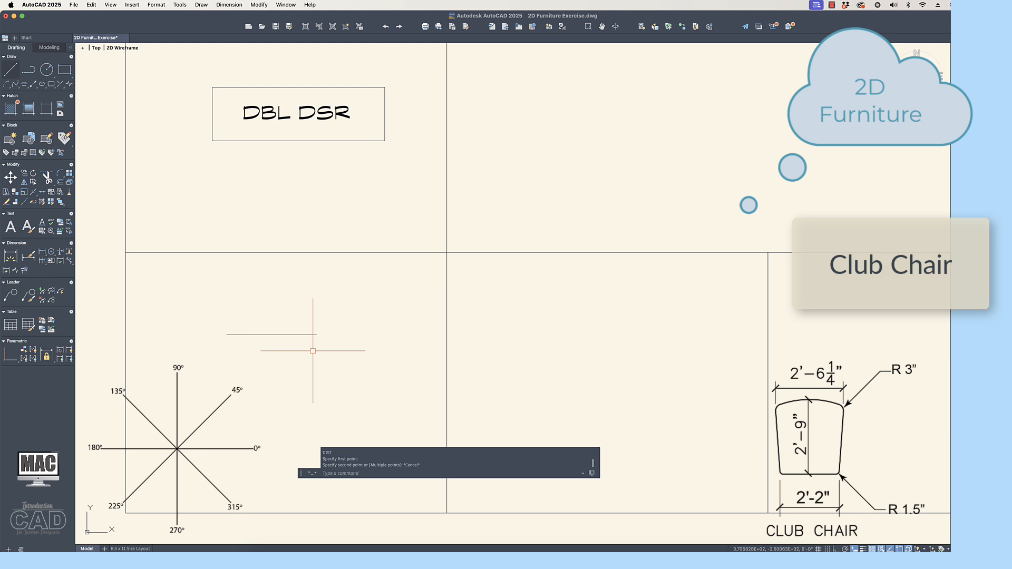
- Draw a 2'9" vertical line straight down from the midpoint of the horizontal line
text(L)
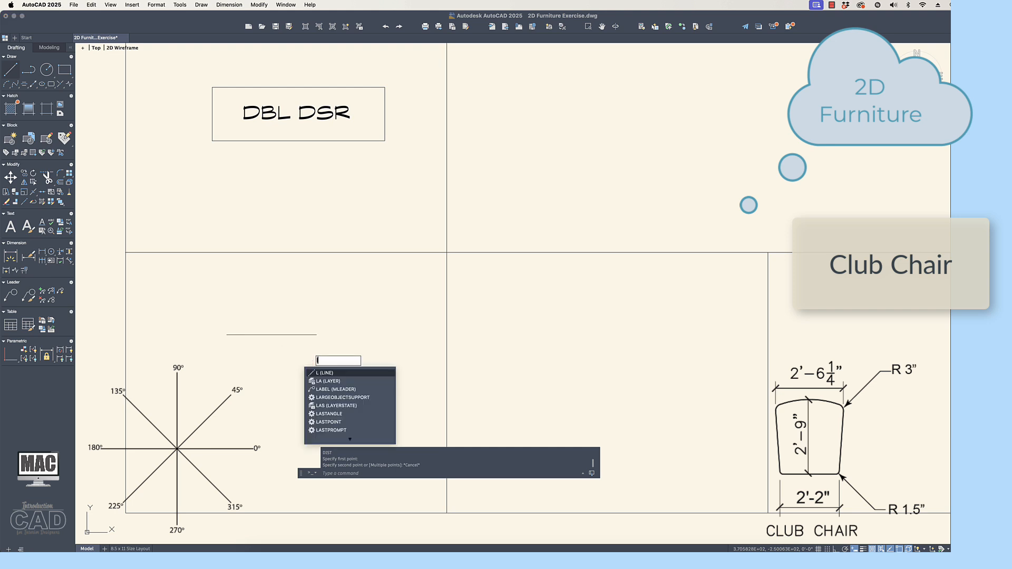
key(Return)
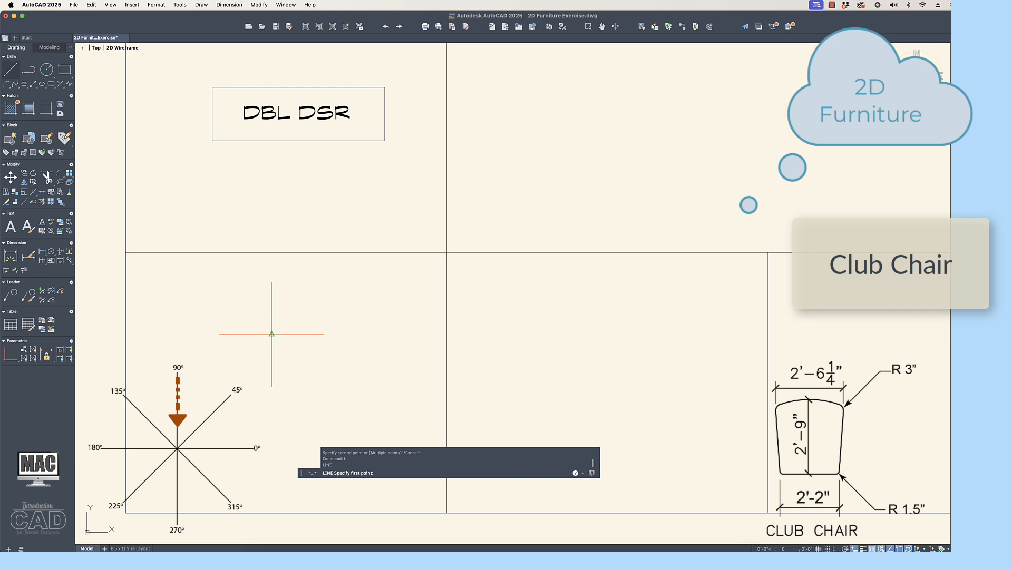
click(271, 335)
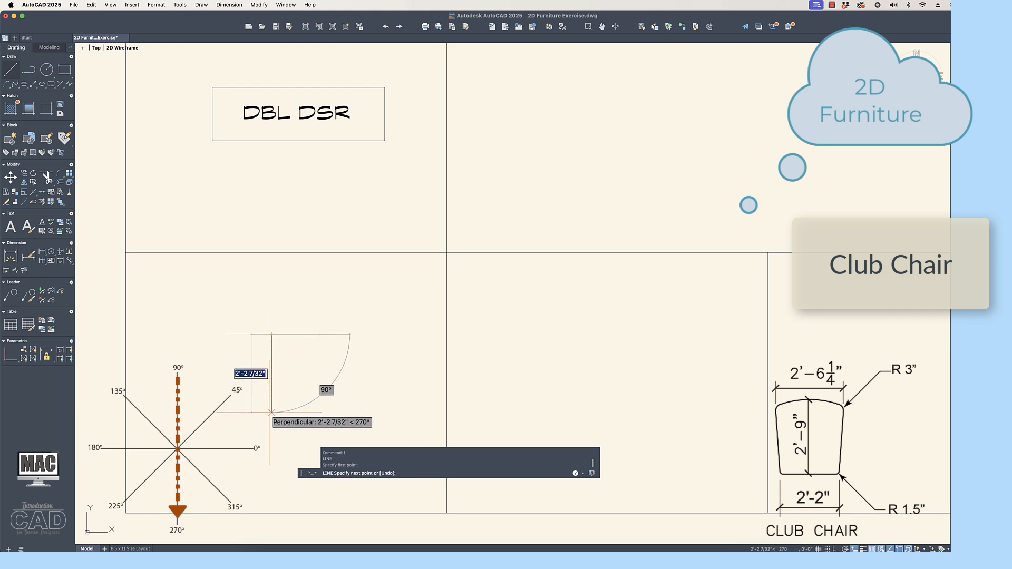
text(2)
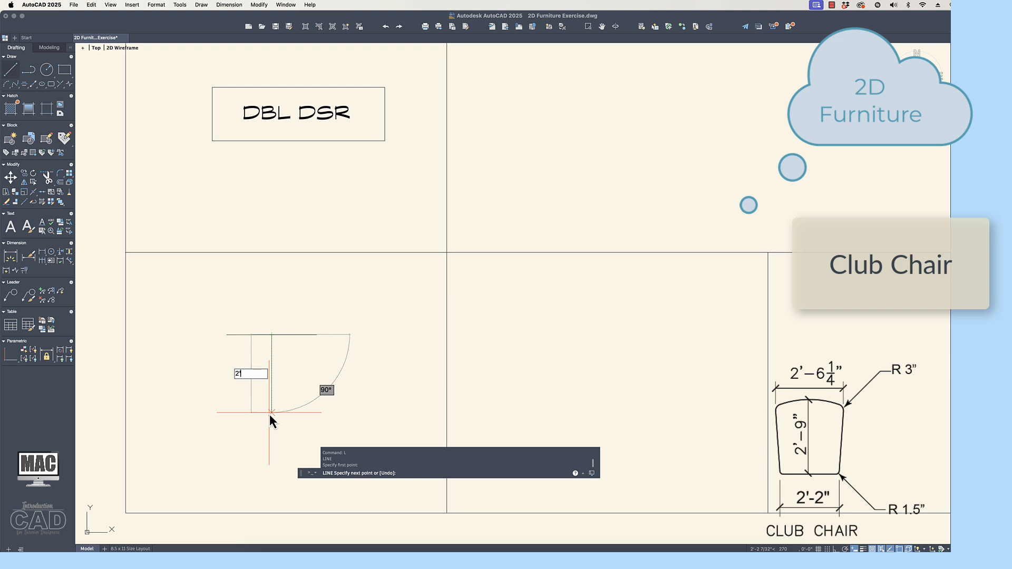
text('9)
key(Return)
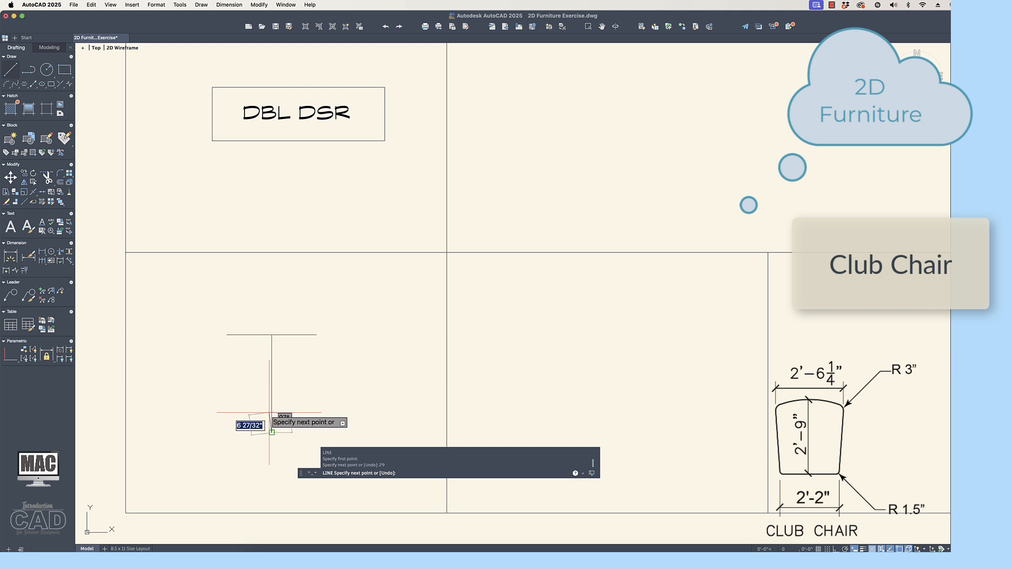
key(Return)
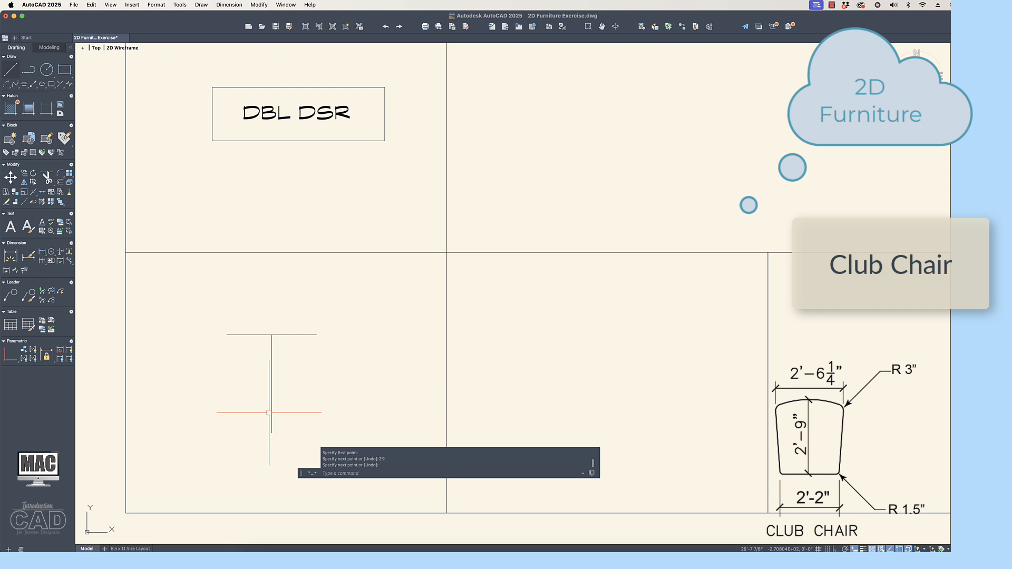
- Draw a 2'2" horizontal line in the free space below the vertical line, with Ortho turned on
text(l)
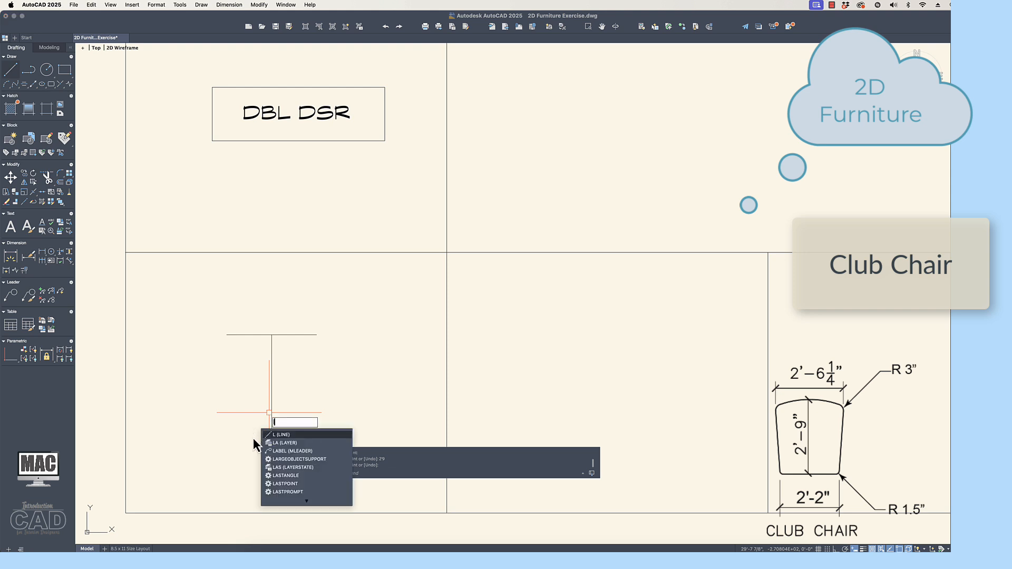
key(Return)
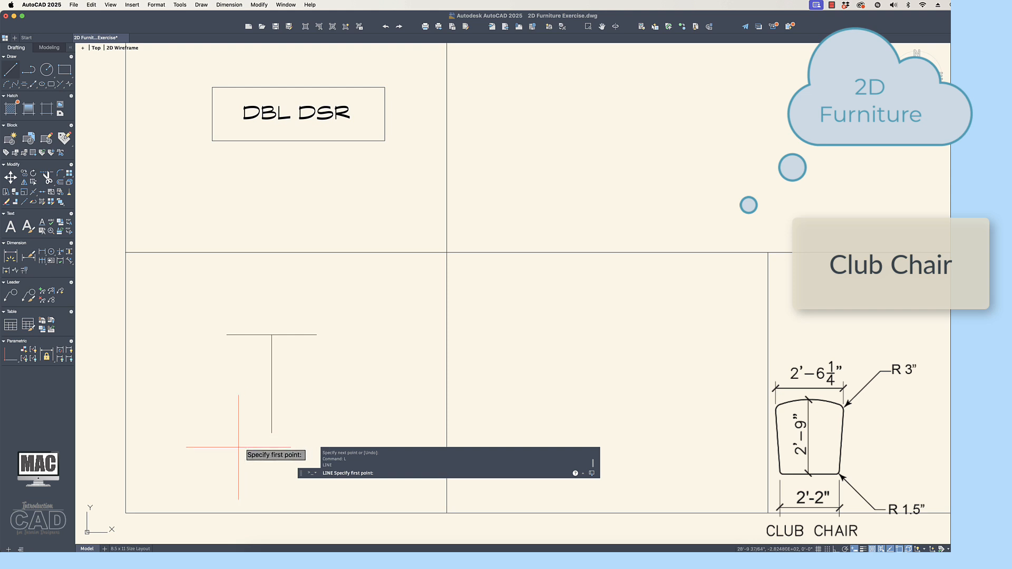
click(197, 452)
scroll(233, 452, down, 1)
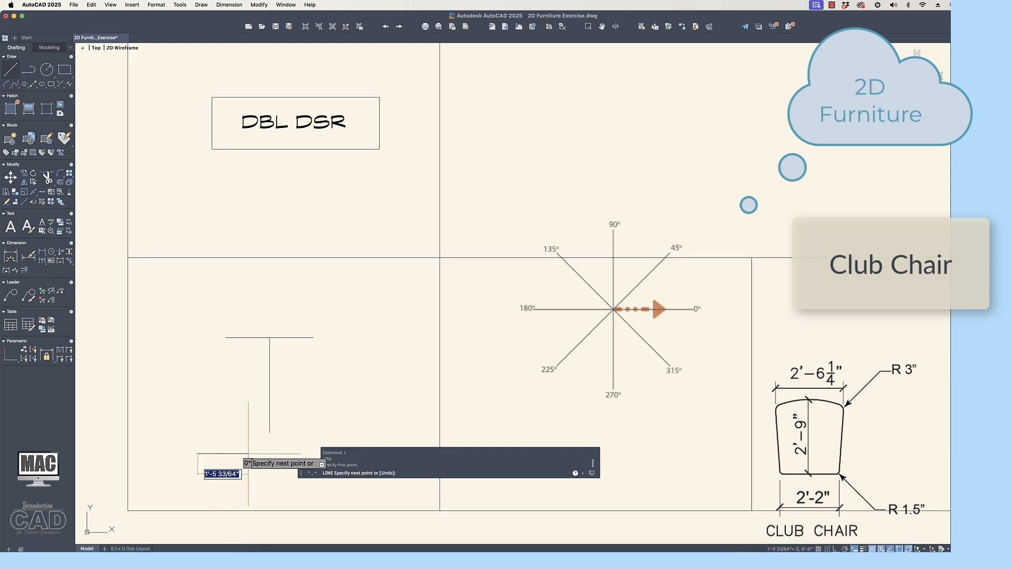
scroll(265, 453, down, 1)
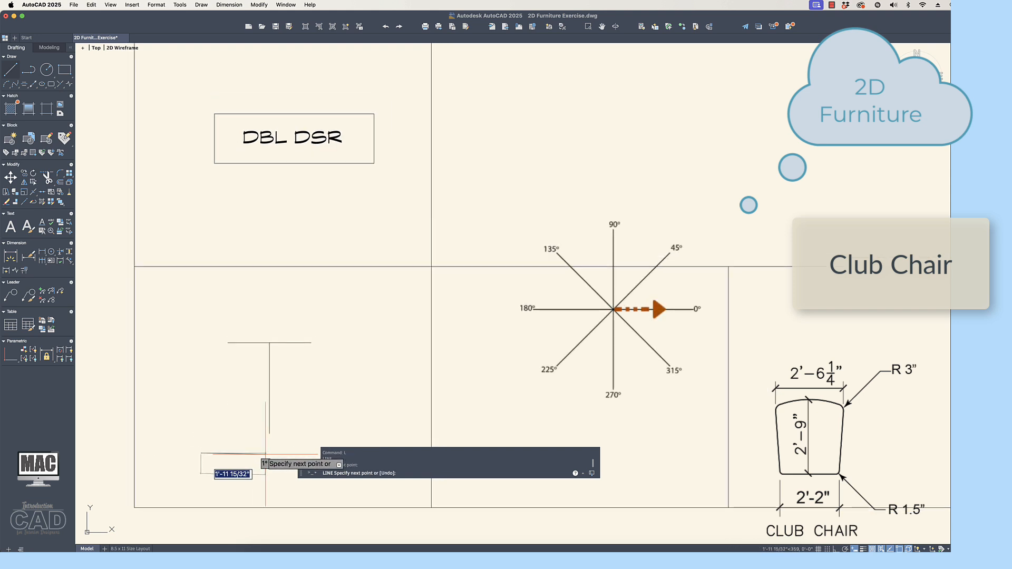
key(F8)
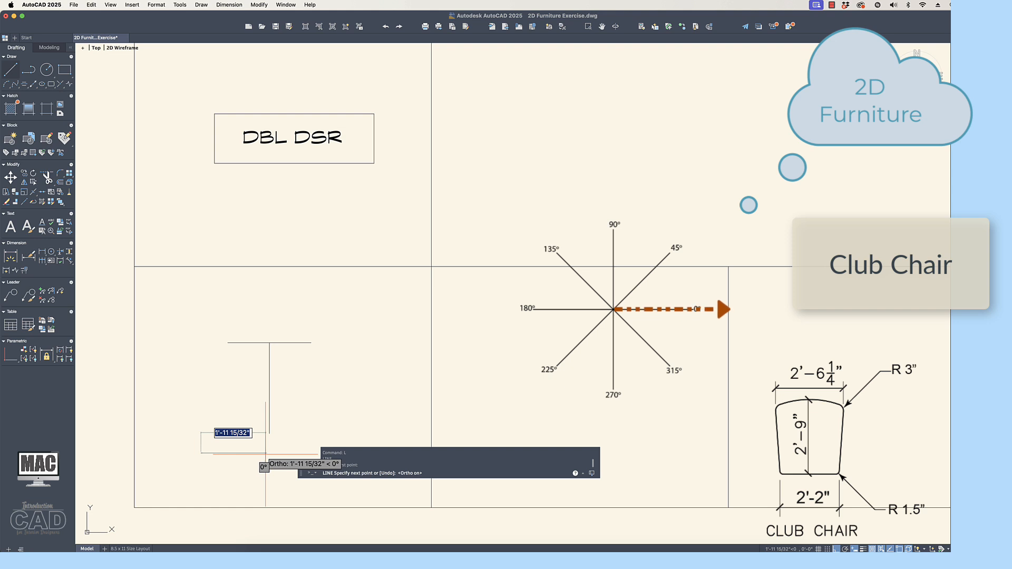
text(2'2)
key(Return)
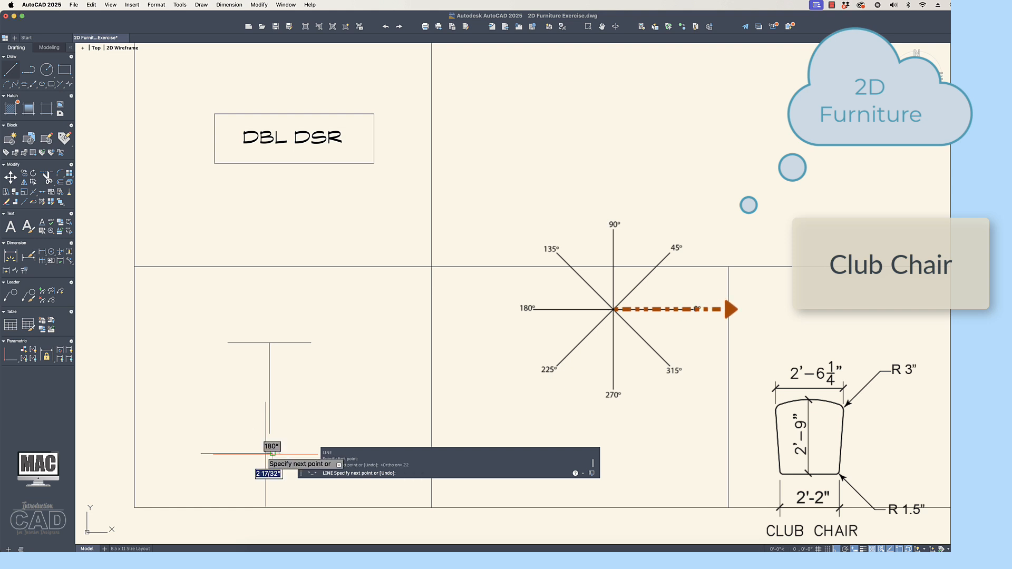
key(Return)
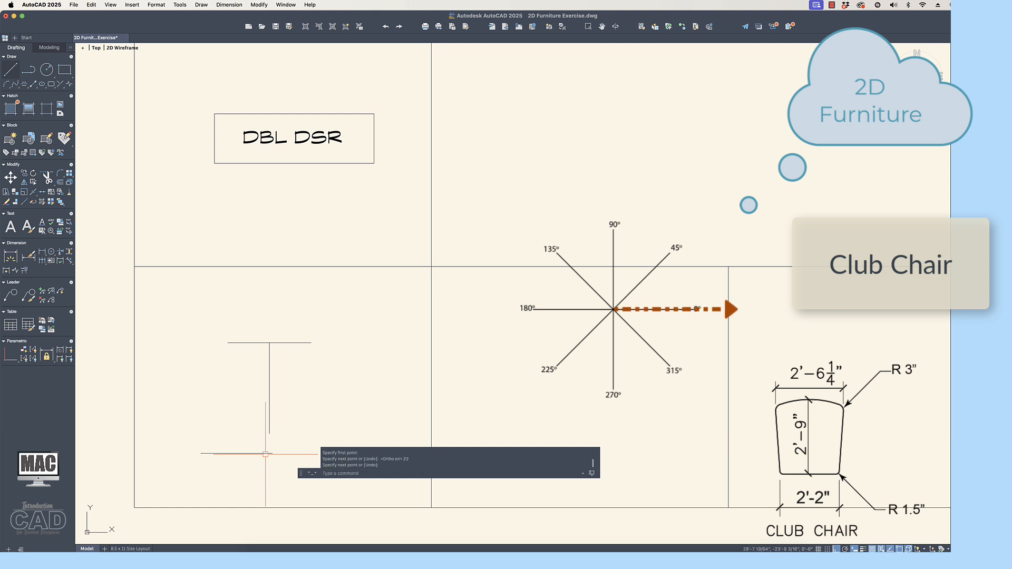
- Move the 2'2" line by its midpoint onto the lower end of the vertical line
text(m)
key(Return)
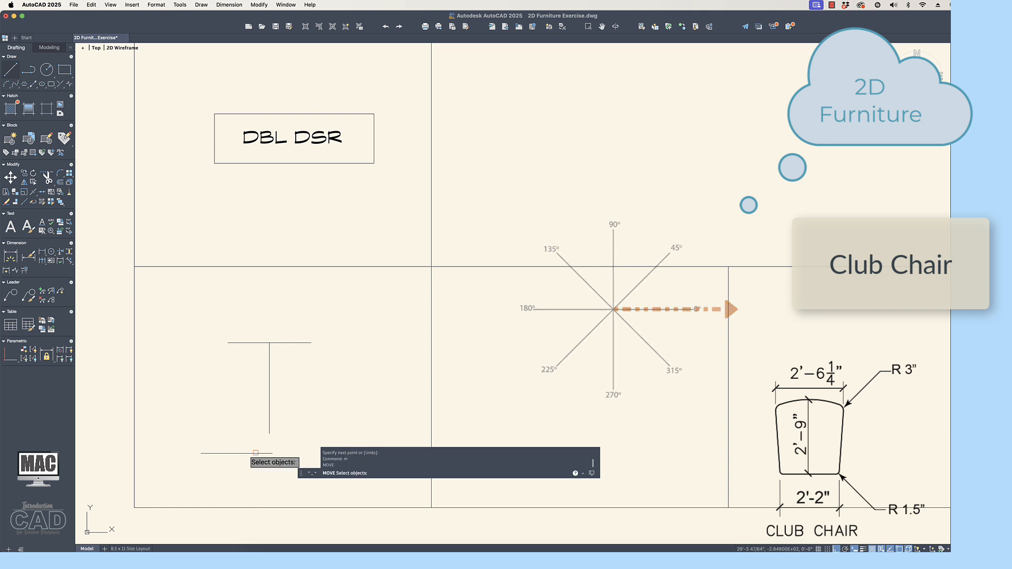
click(266, 453)
key(Return)
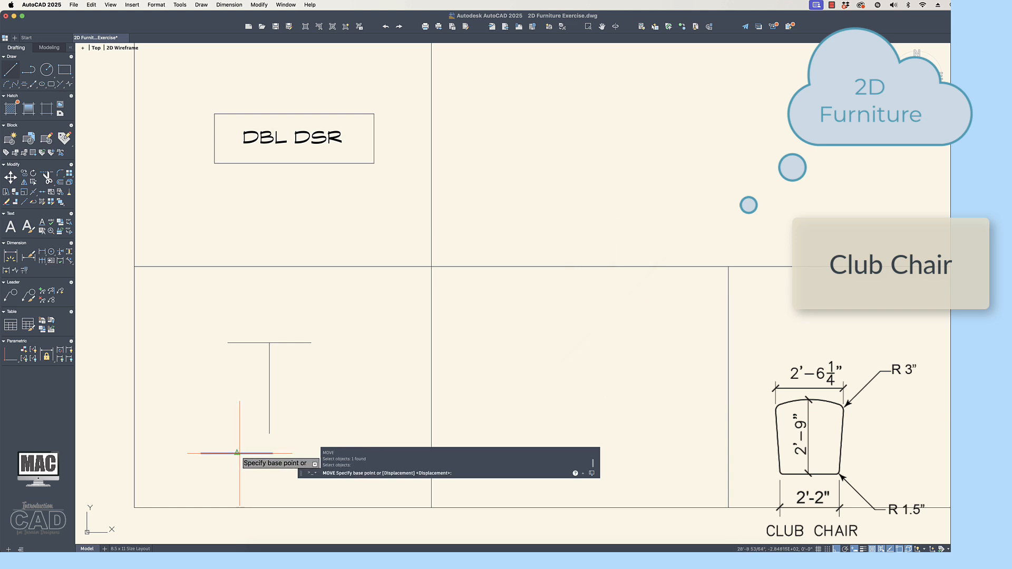
click(239, 454)
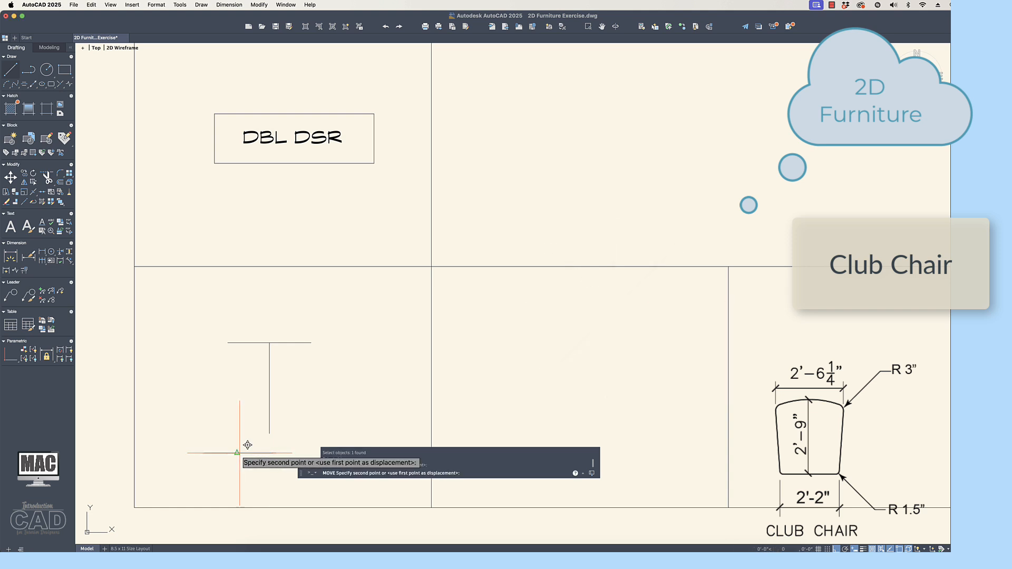
click(275, 426)
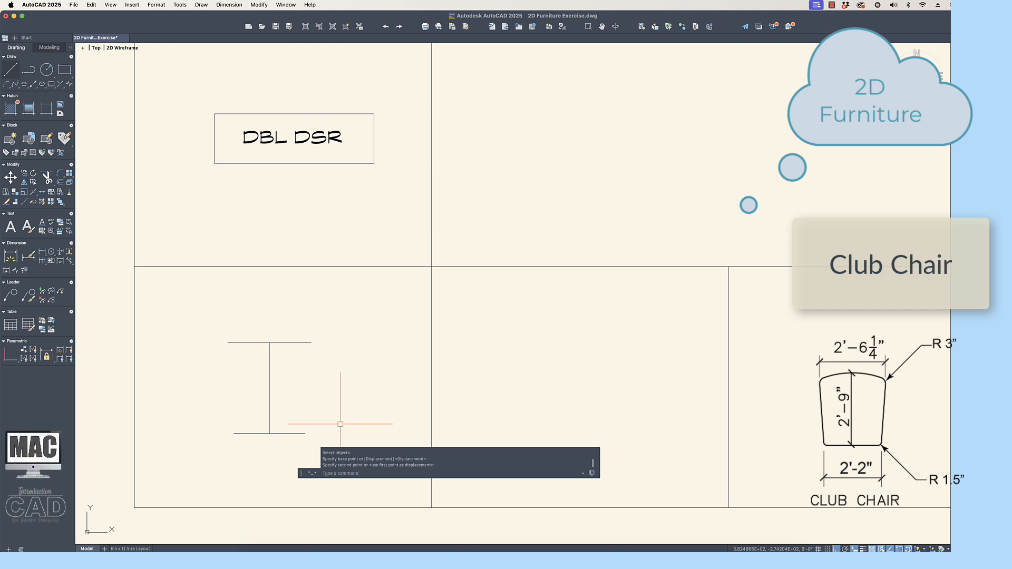
- Offset the top horizontal line 3" downward
text(o)
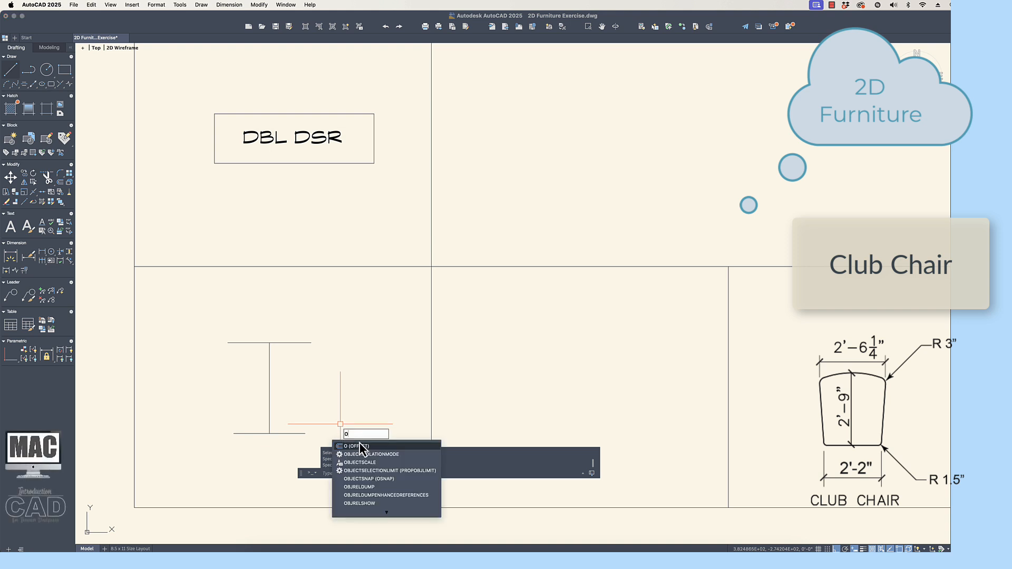
key(Return)
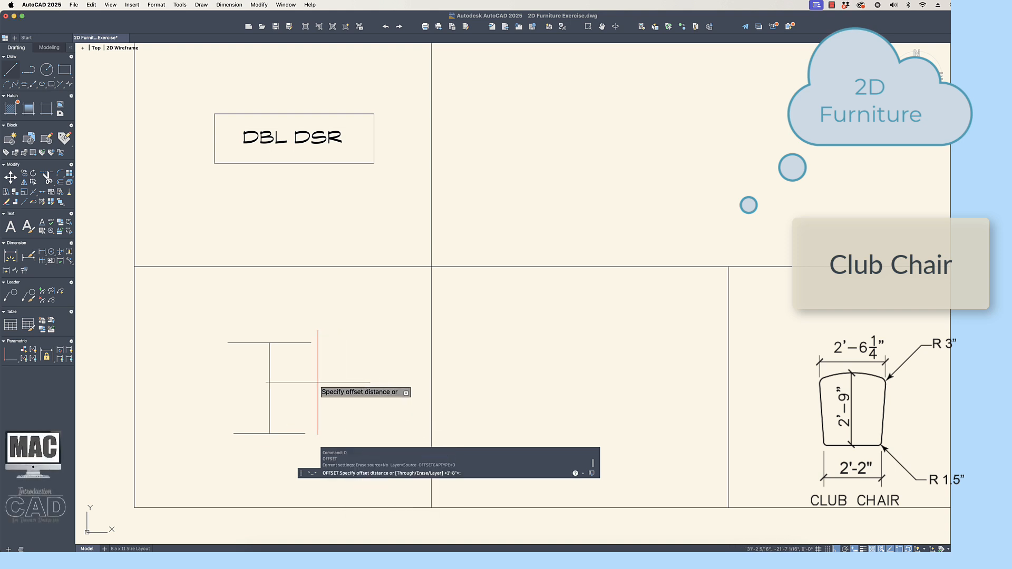
text(3)
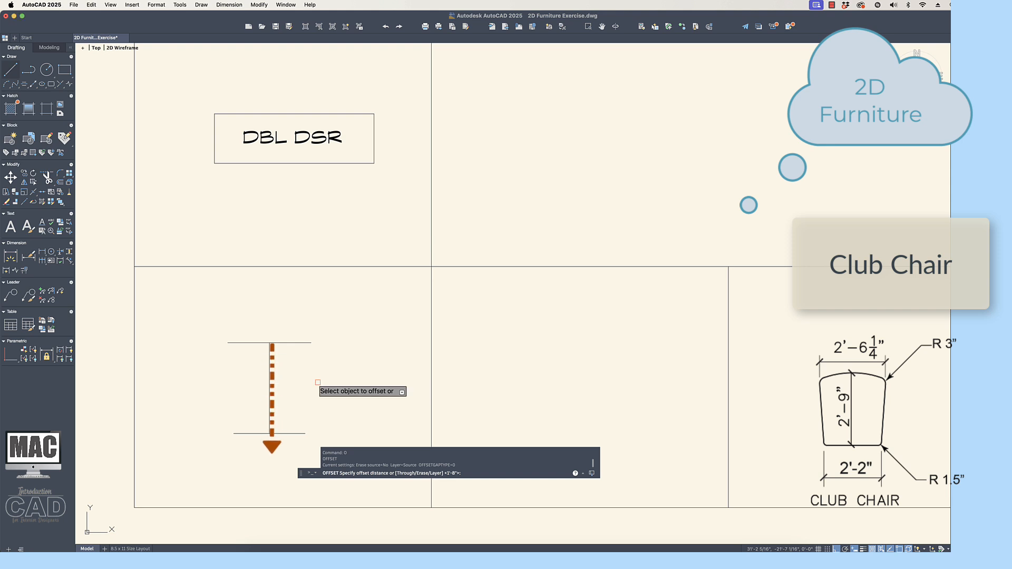
key(Return)
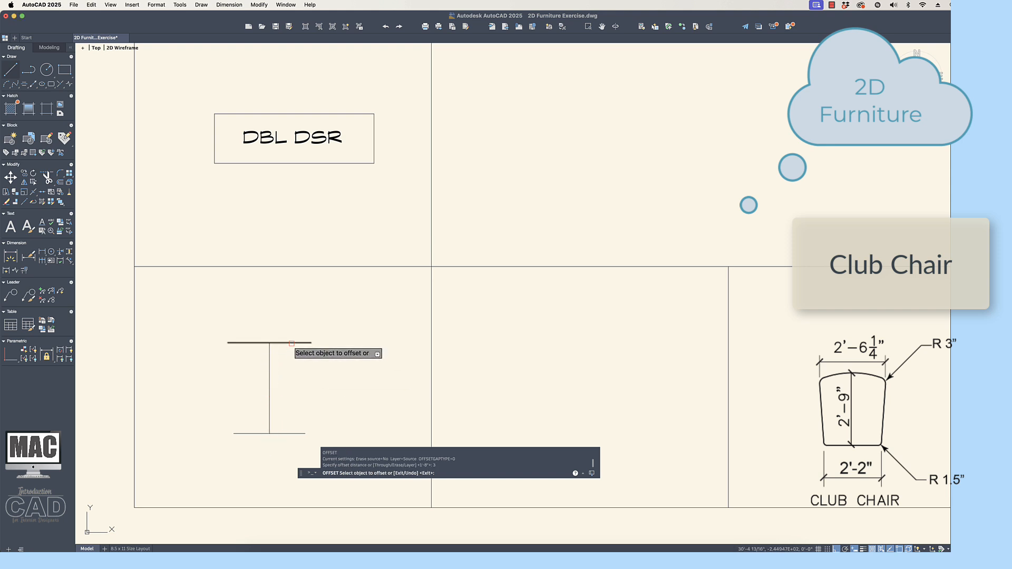
click(283, 343)
click(287, 349)
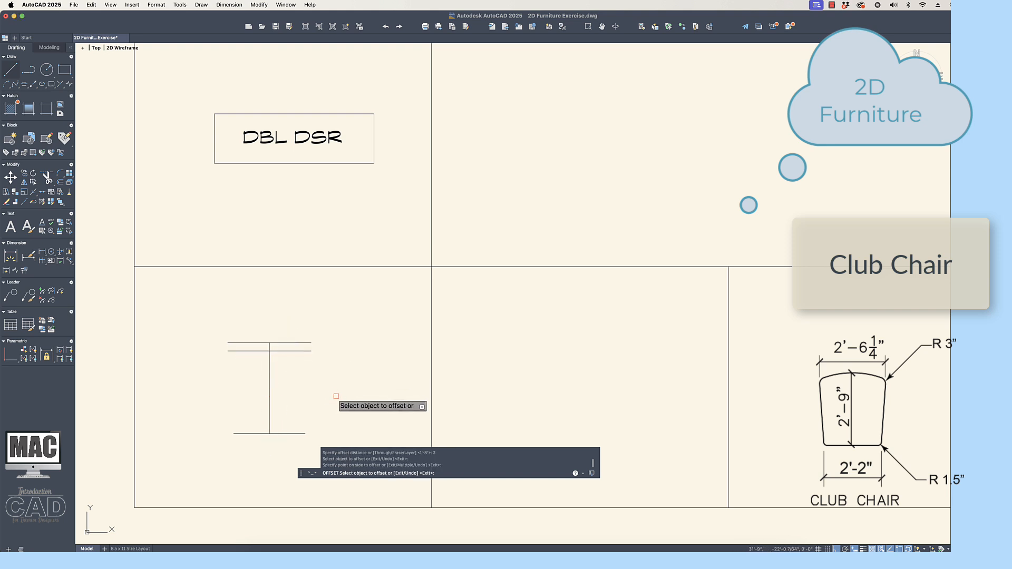
key(Return)
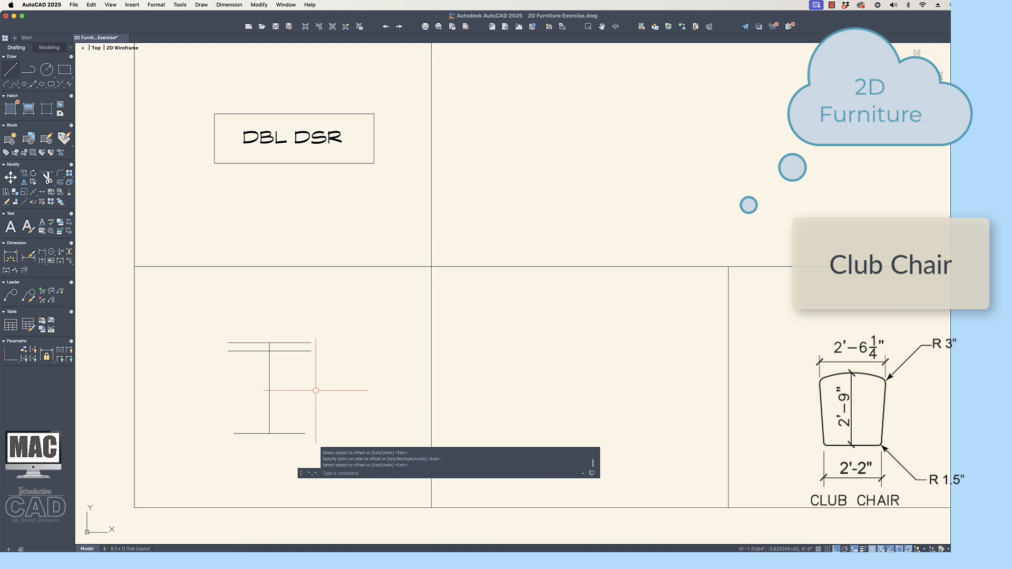
- Draw a three-point arc from the offset line's left end through the top line's midpoint to the offset line's right end, and delete the top line
text(l)
text(rc)
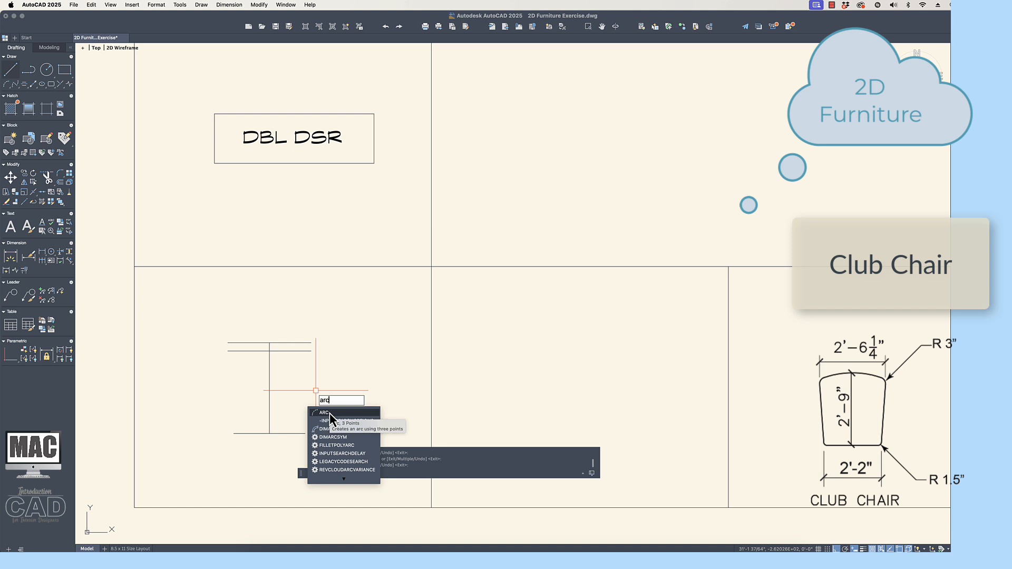
click(330, 414)
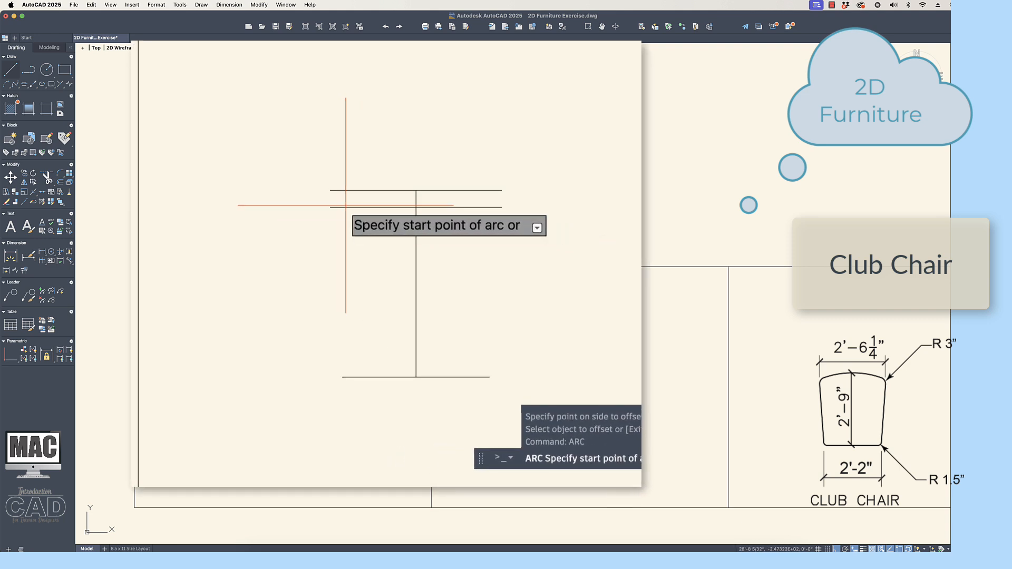
click(330, 206)
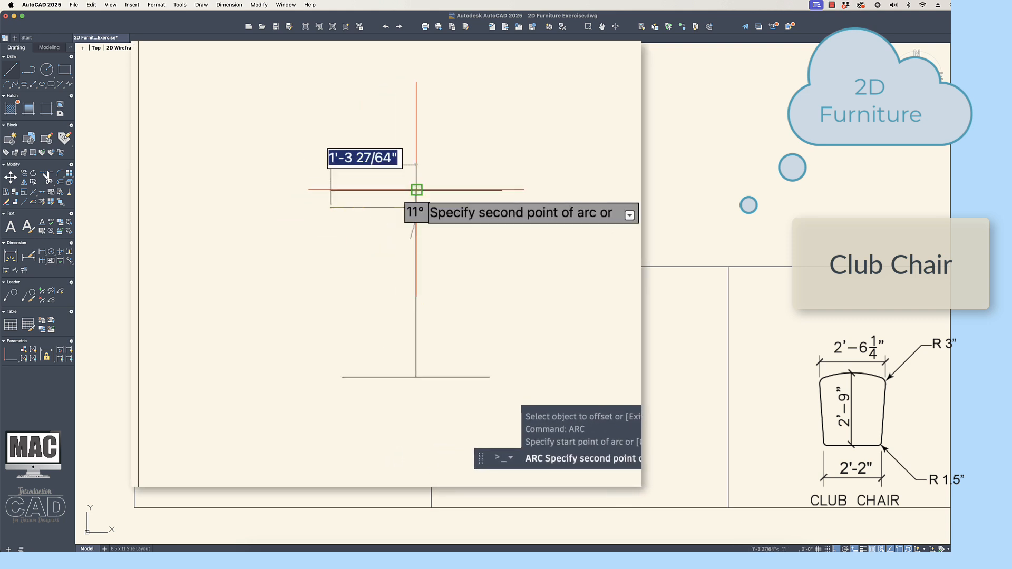
click(416, 190)
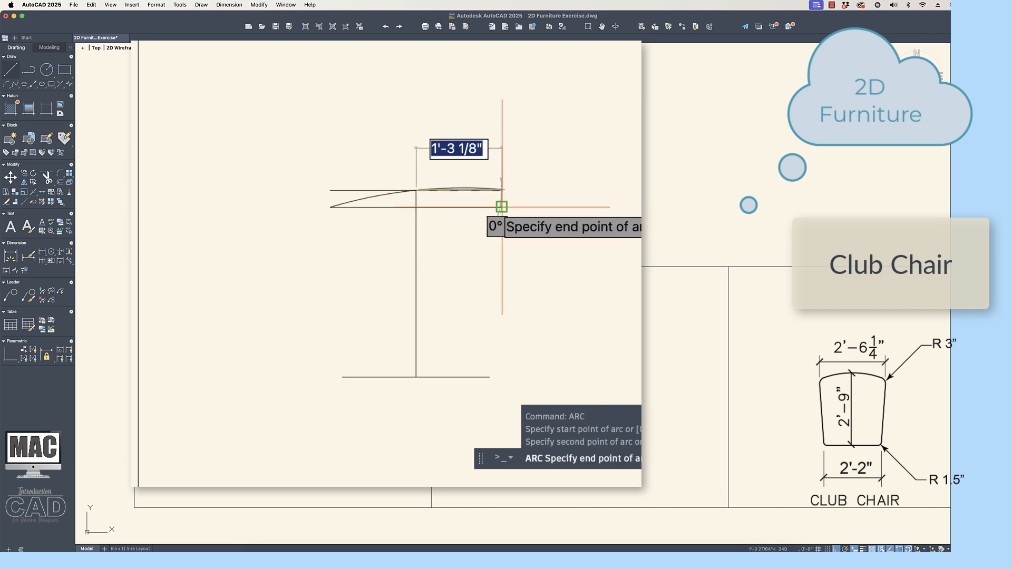
click(501, 206)
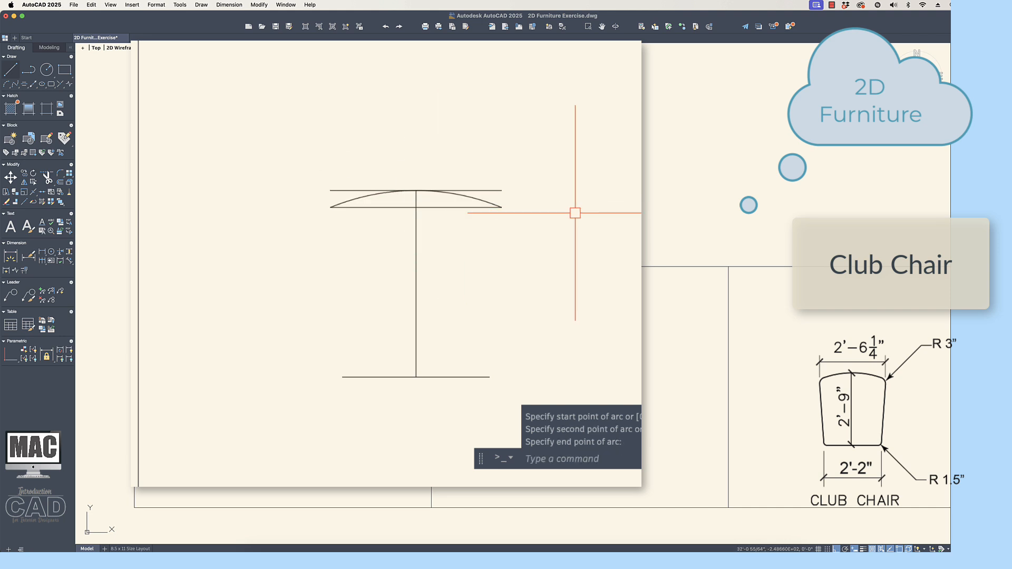
click(497, 191)
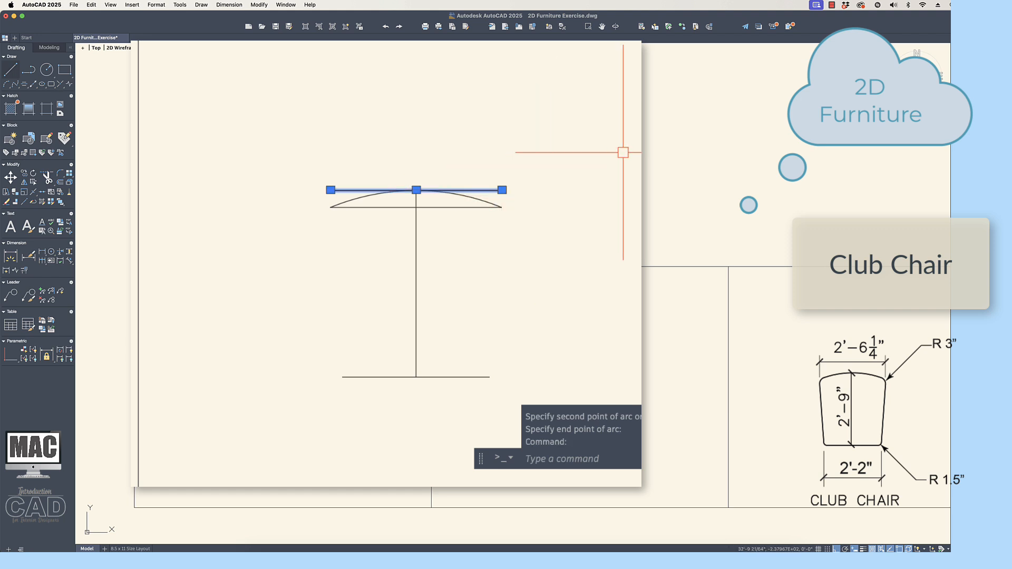
key(Delete)
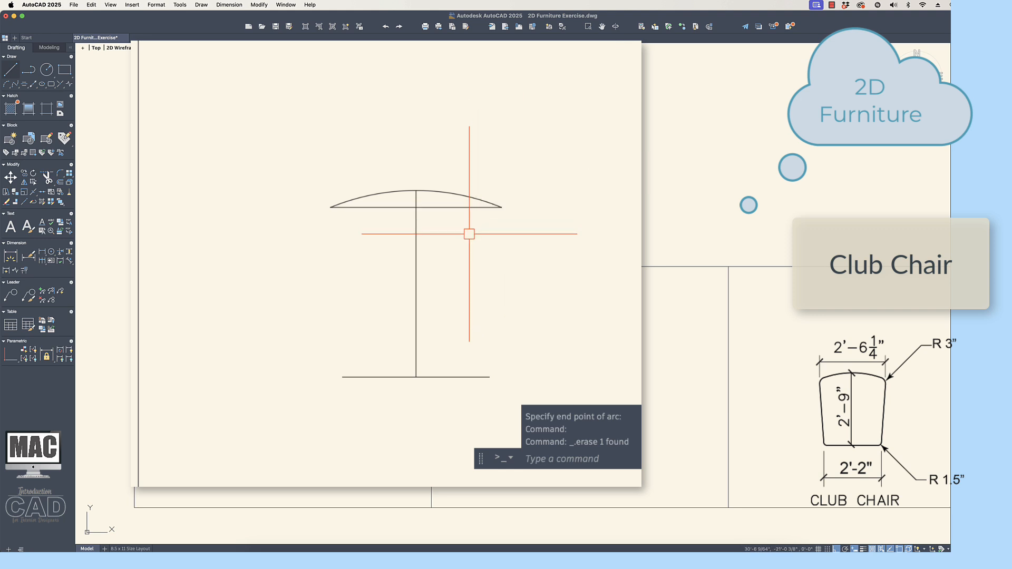
- Draw a line from the arc's right end to the right end of the 2'-2" bottom line
scroll(469, 234, up, 2)
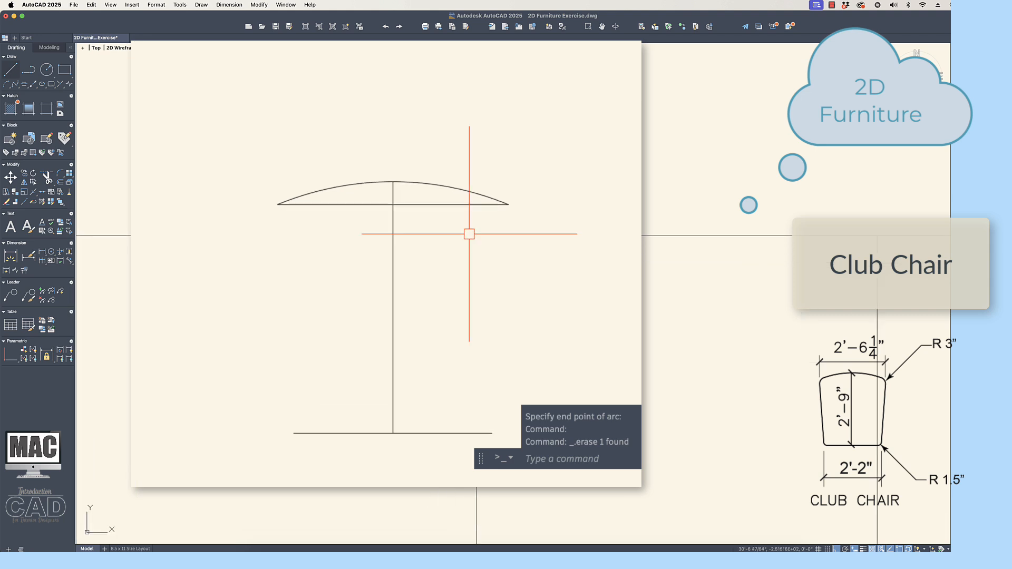
text(l)
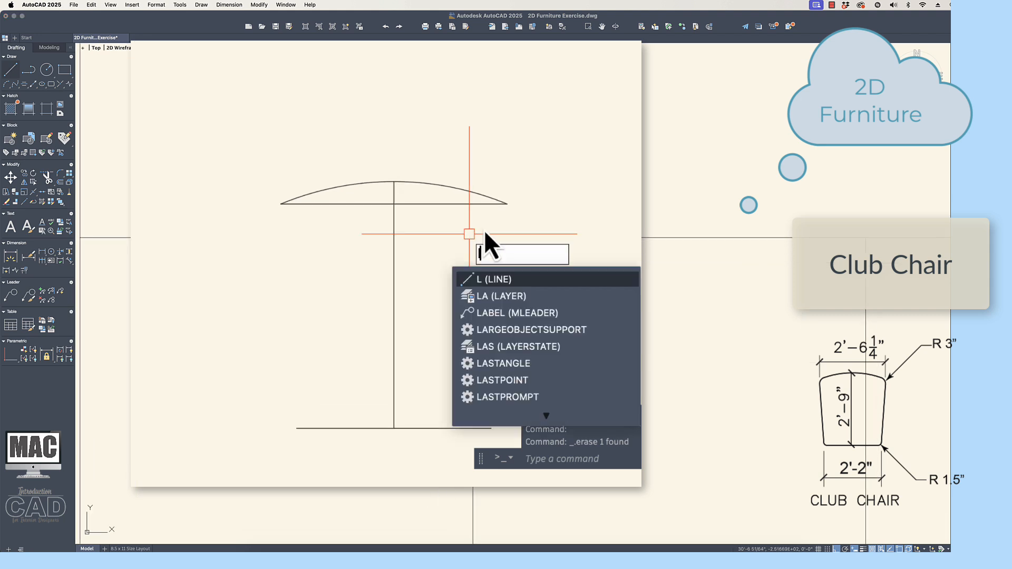
key(Return)
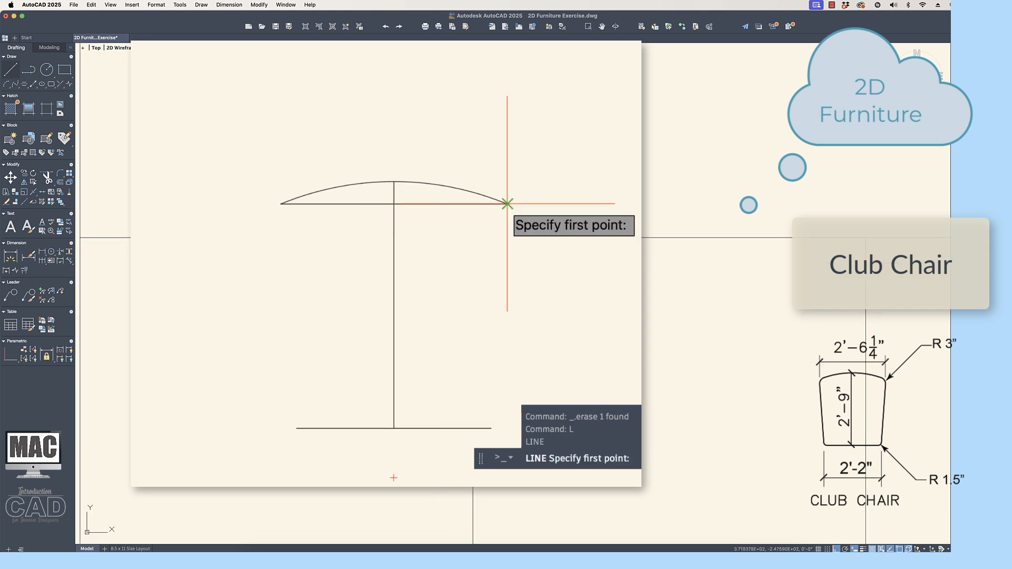
click(507, 204)
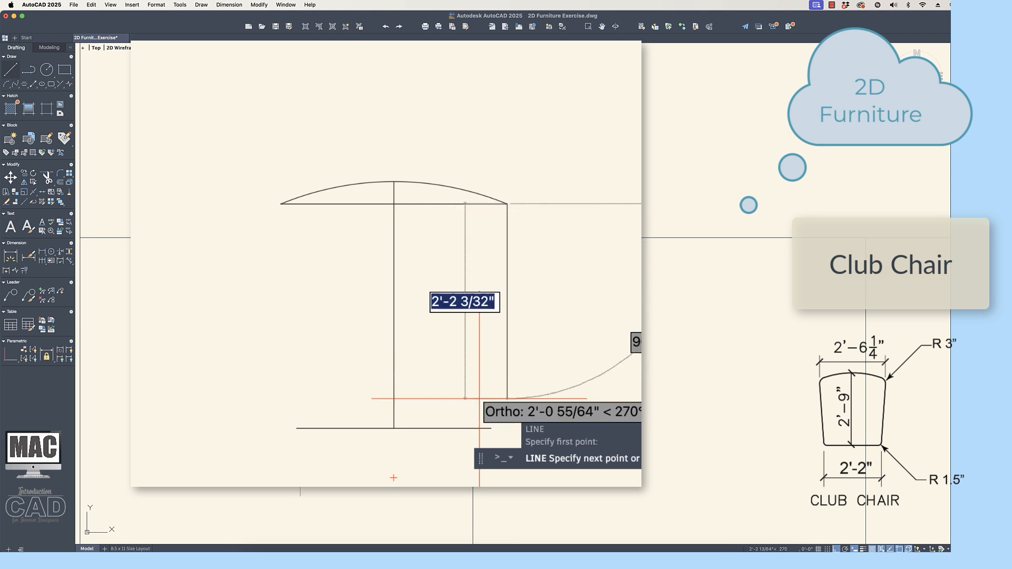
click(491, 428)
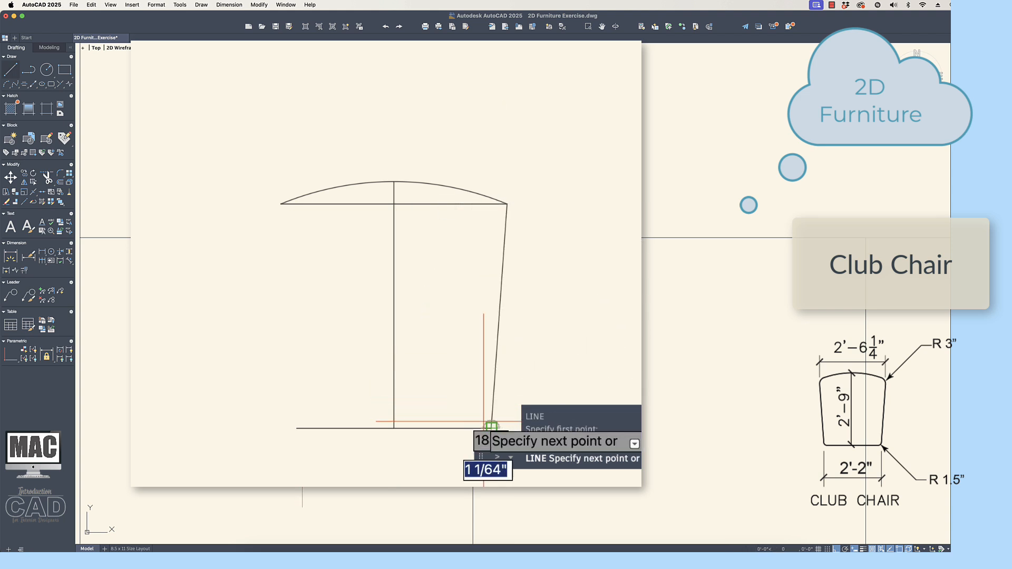
key(Return)
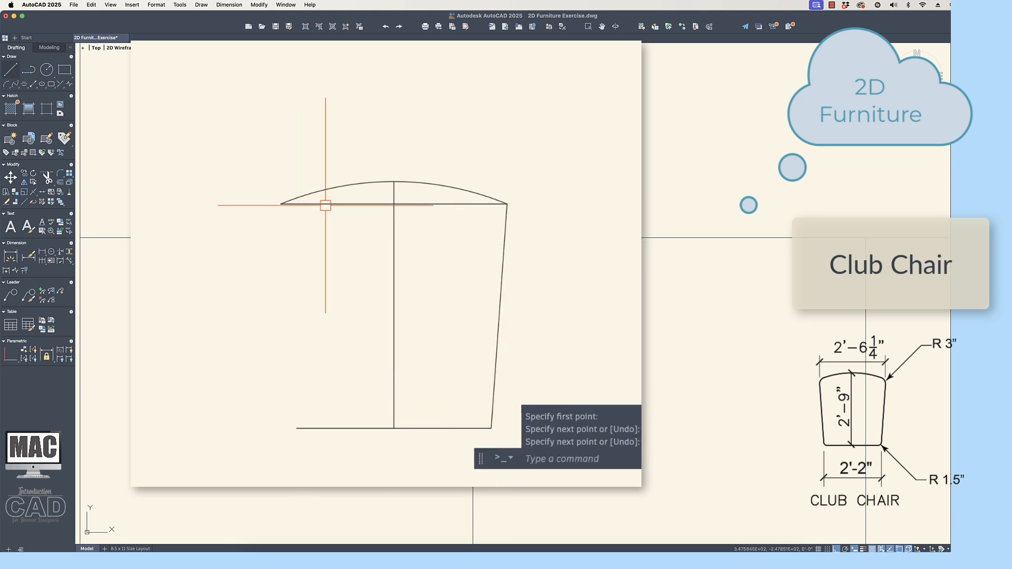
- Draw a line from the arc's left end to the left end of the bottom line
key(Return)
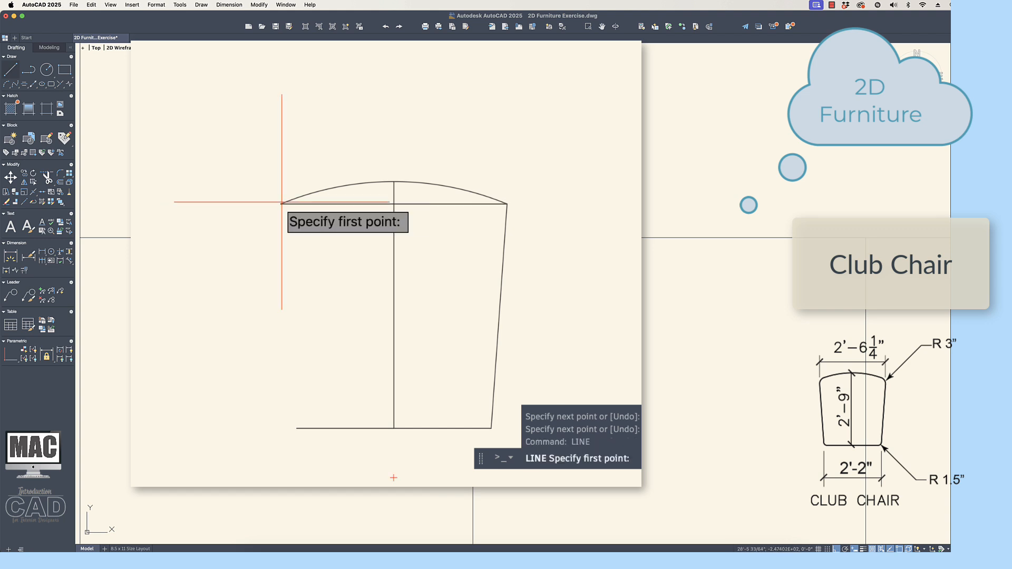
click(281, 203)
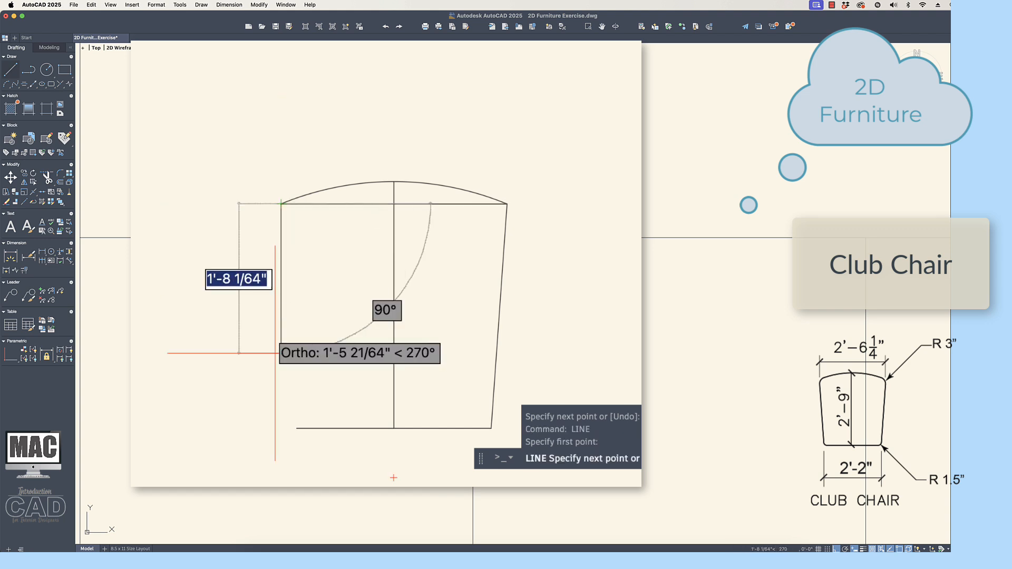
click(297, 428)
key(Return)
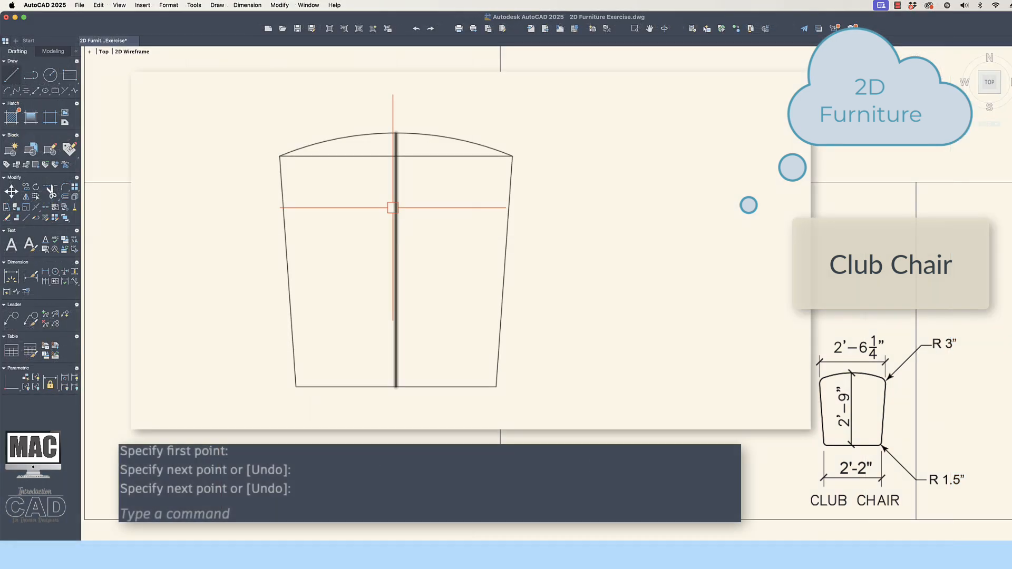
- Delete the vertical center line and the horizontal construction line below the arc
click(393, 255)
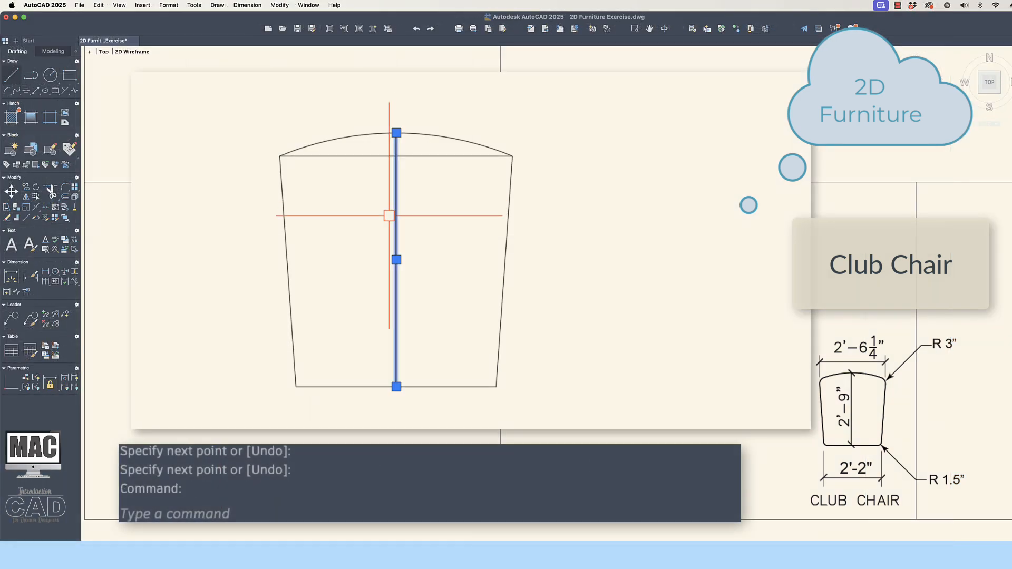
key(Delete)
click(416, 156)
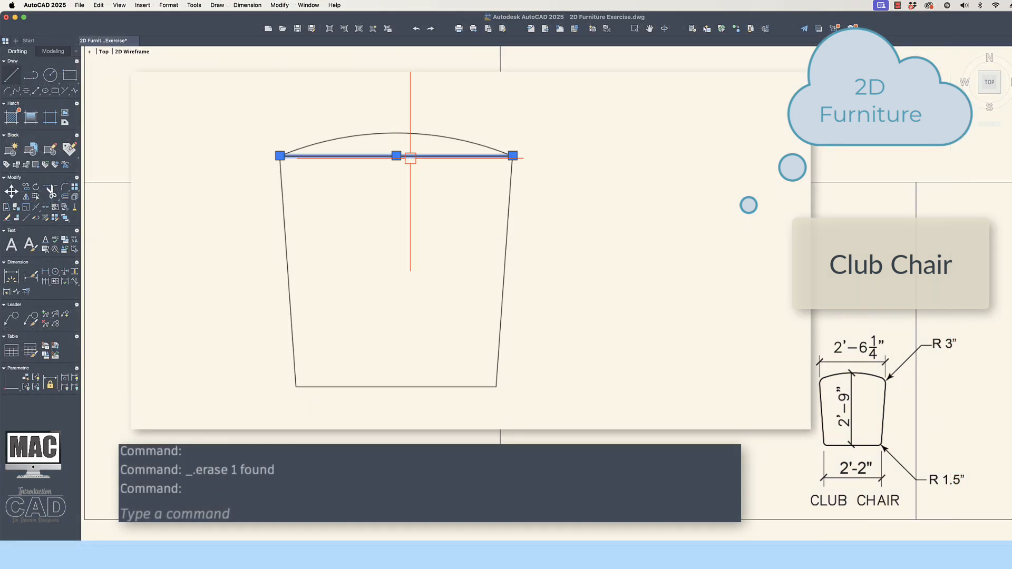
key(Delete)
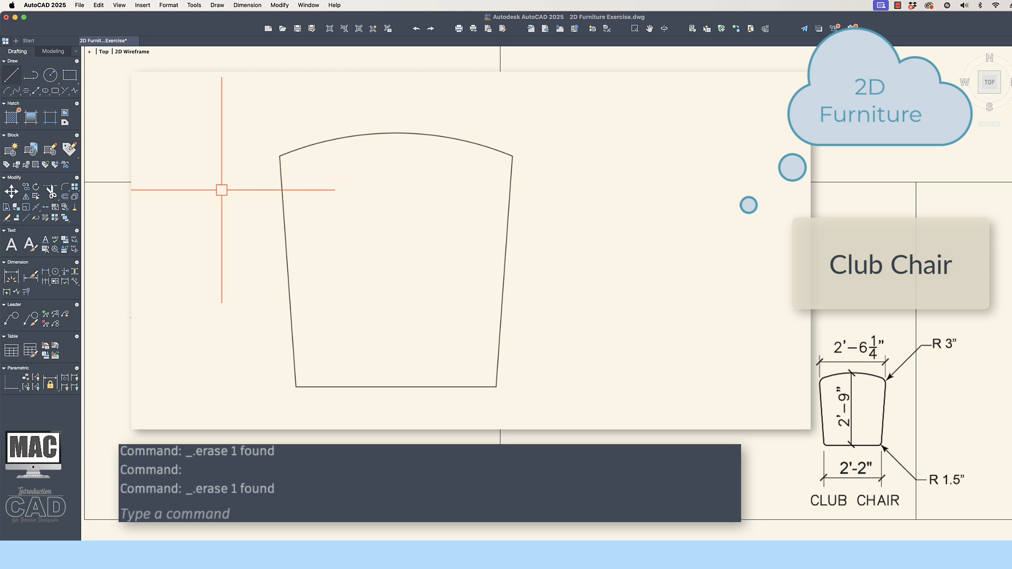
- Fillet both upper corners between the arc and the side lines with a 3" radius, using the Multiple option
click(65, 188)
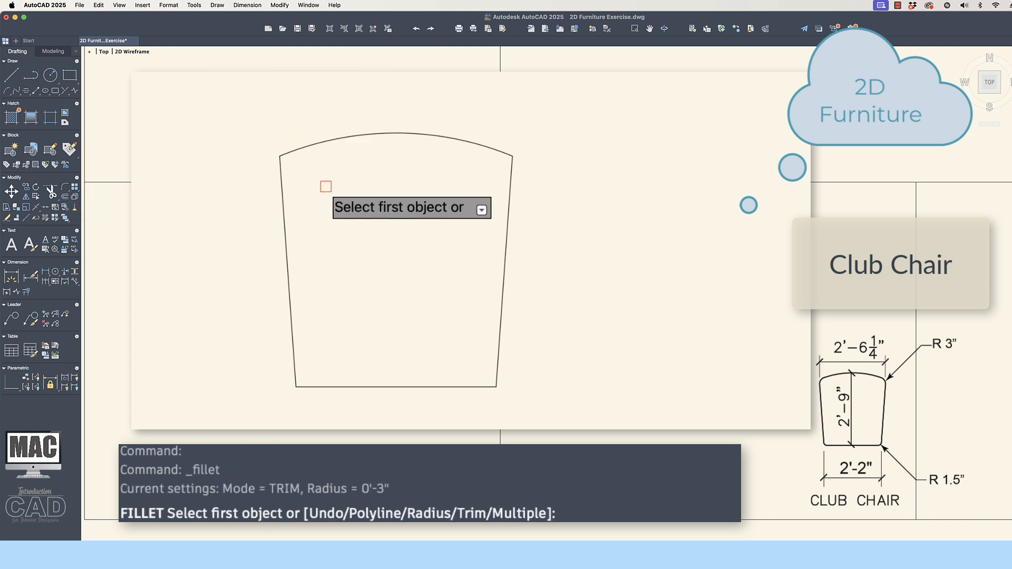
text(r)
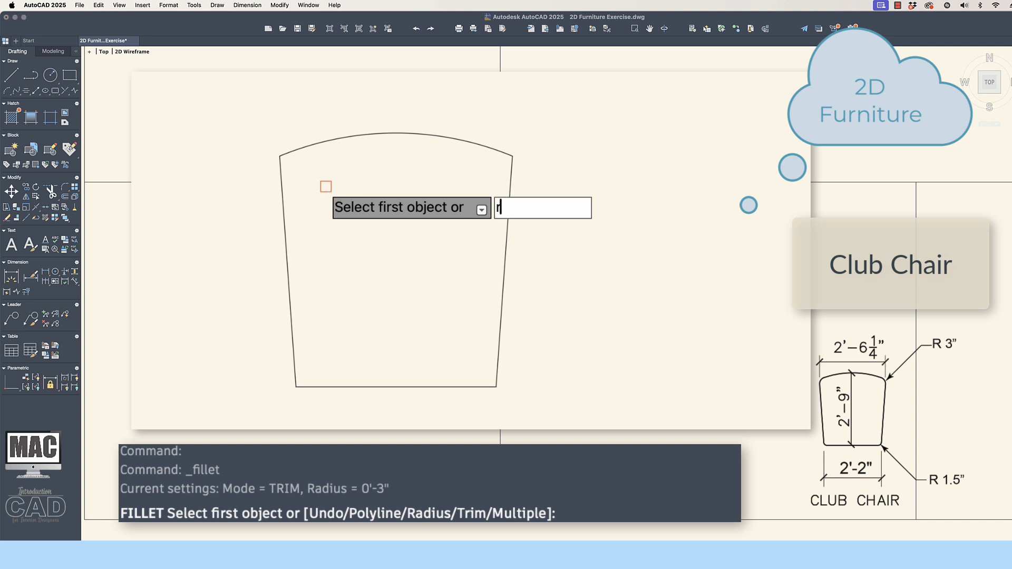
key(Return)
text(3)
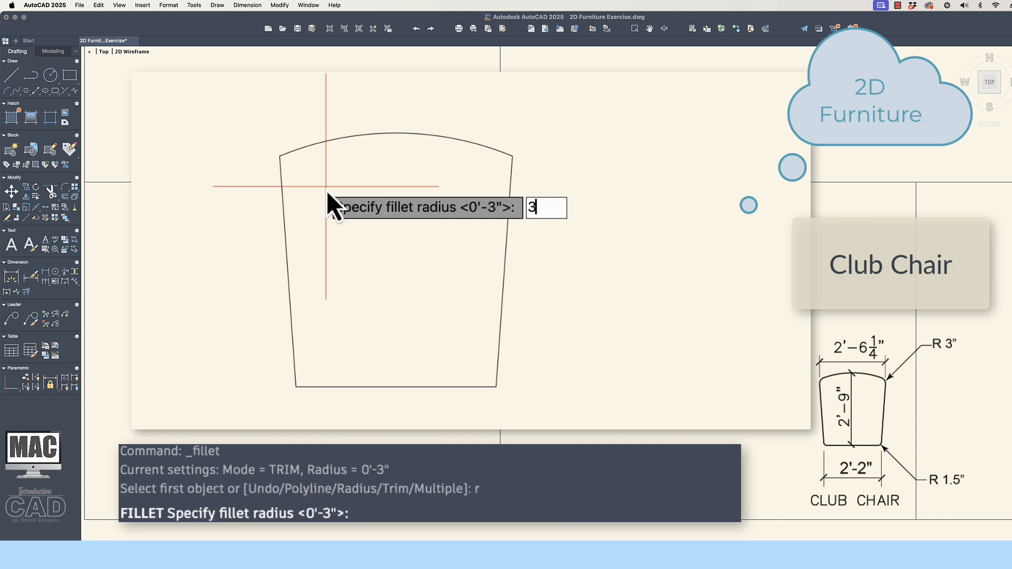
key(Return)
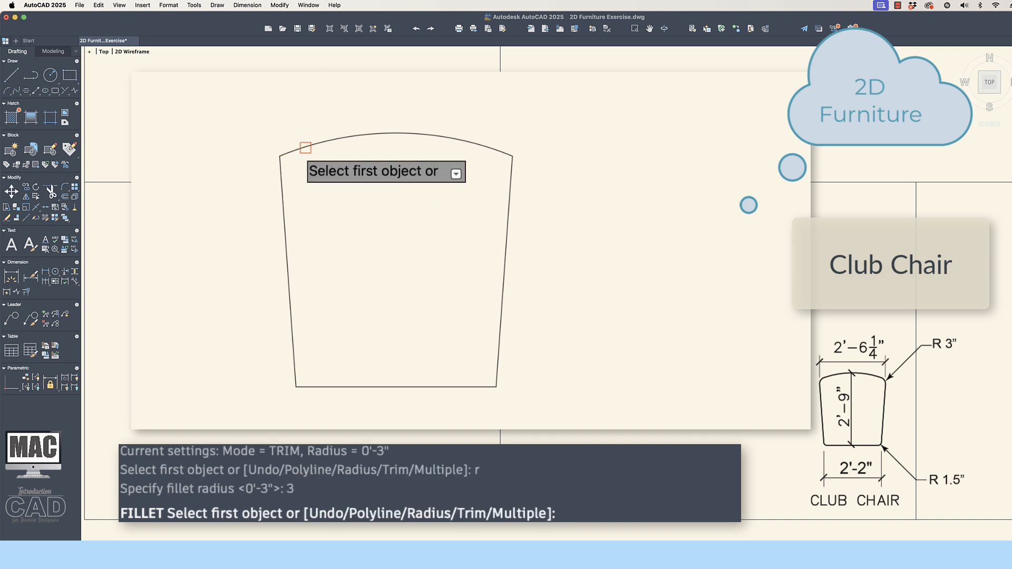
text(m)
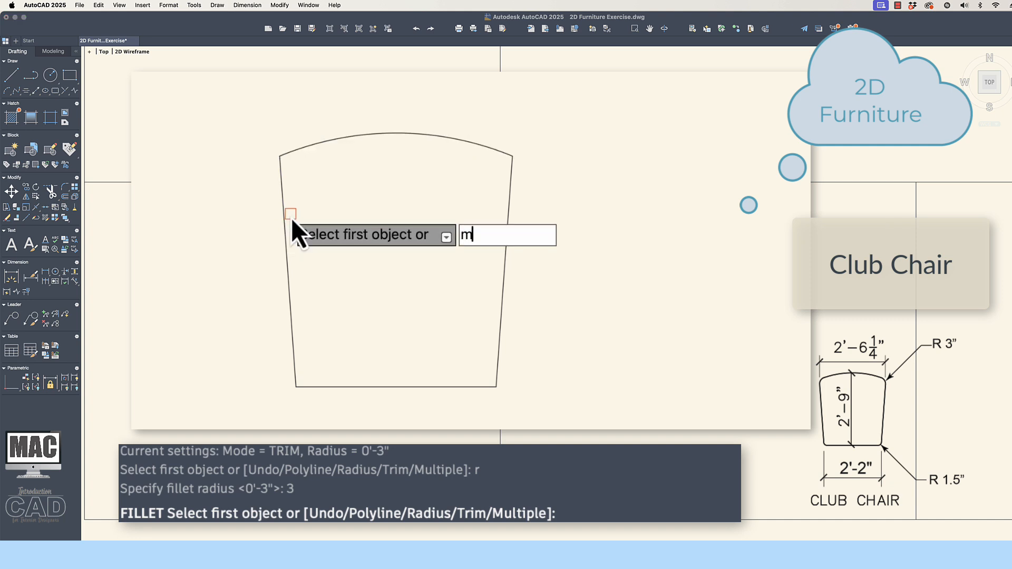
key(Return)
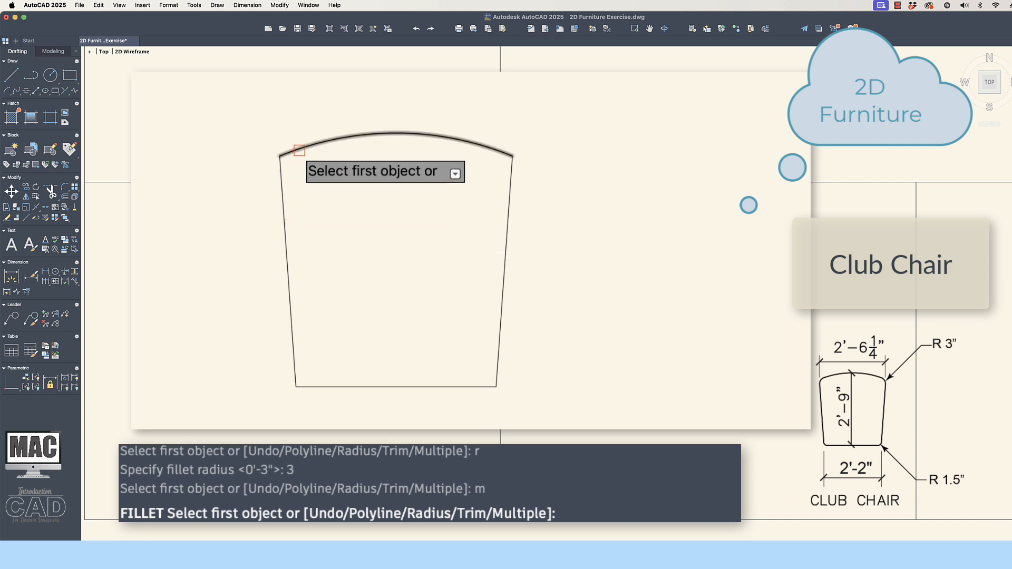
click(299, 151)
click(282, 178)
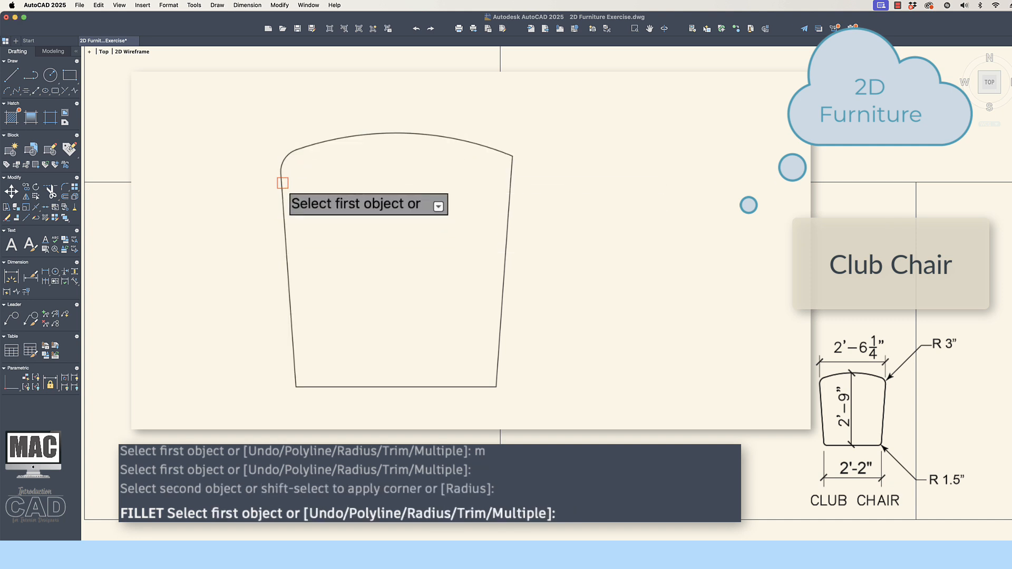
click(495, 151)
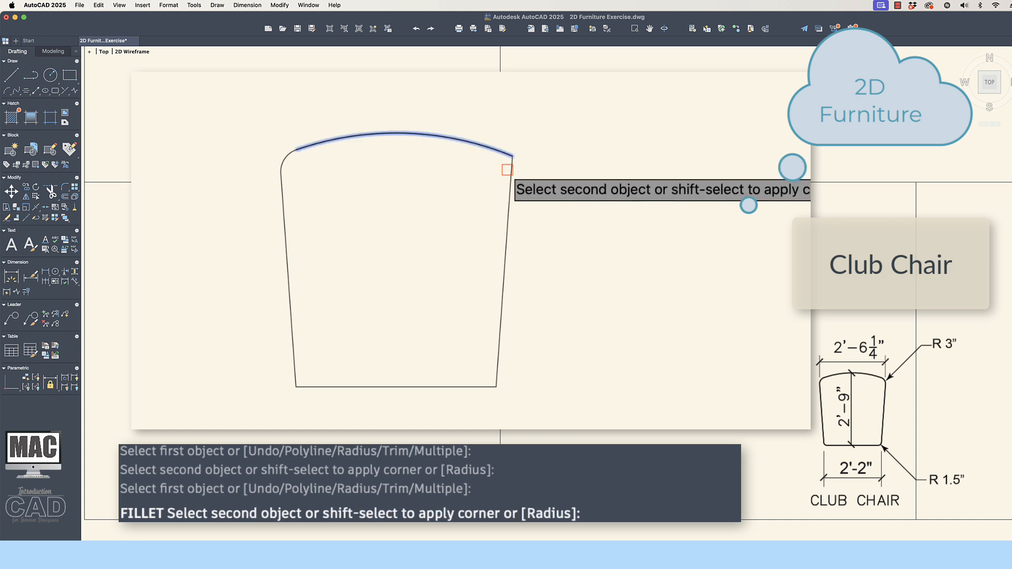
click(509, 182)
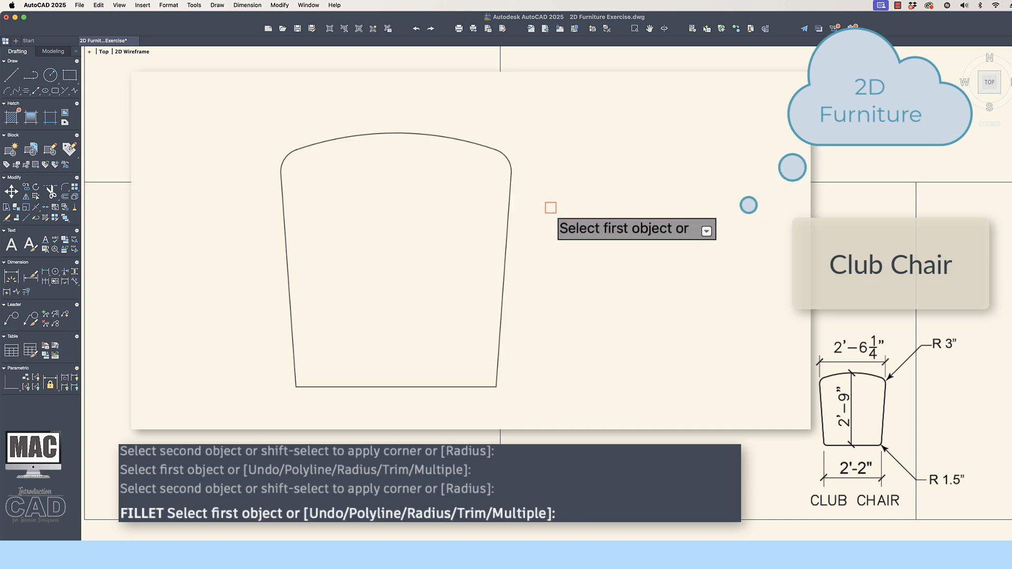
key(Return)
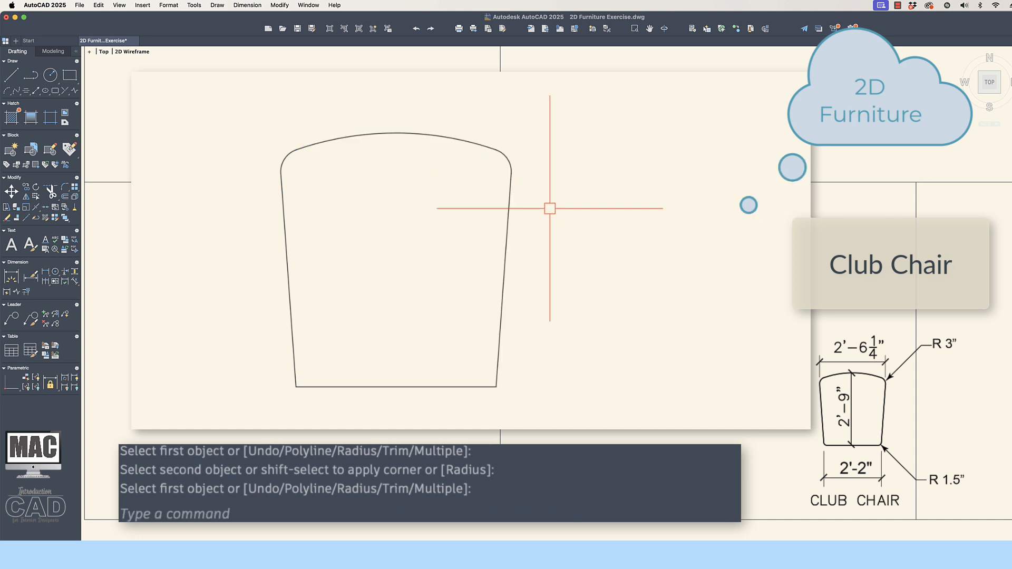
- Fillet the lower right corner of the chair outline with a 1.5" radius
key(Return)
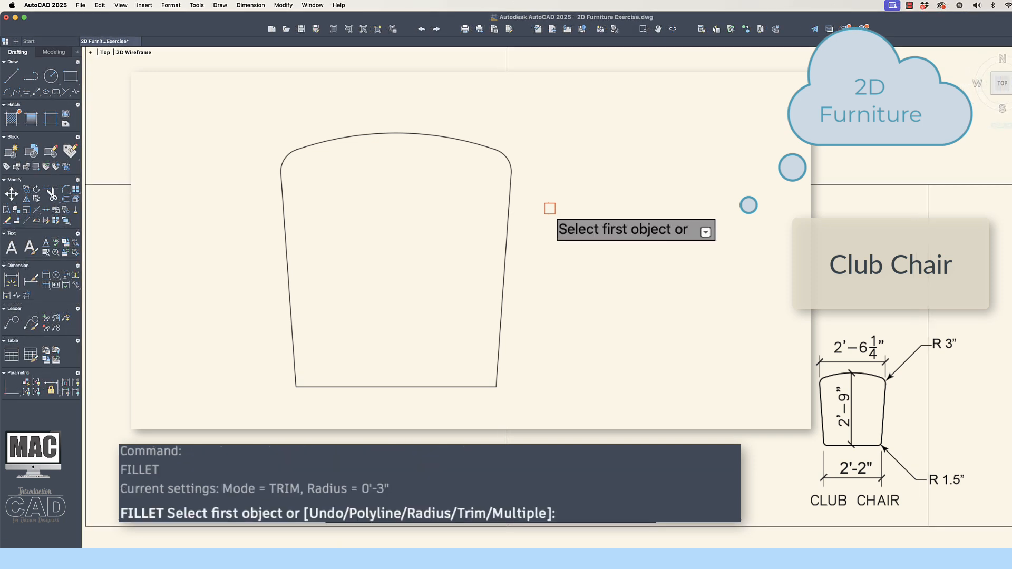
text(r)
key(Return)
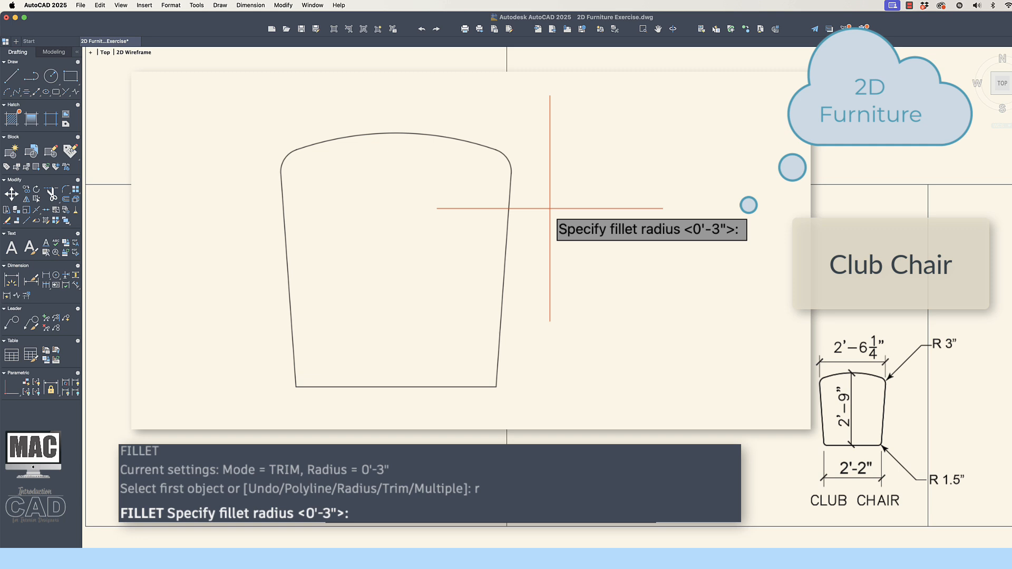
text(1.5)
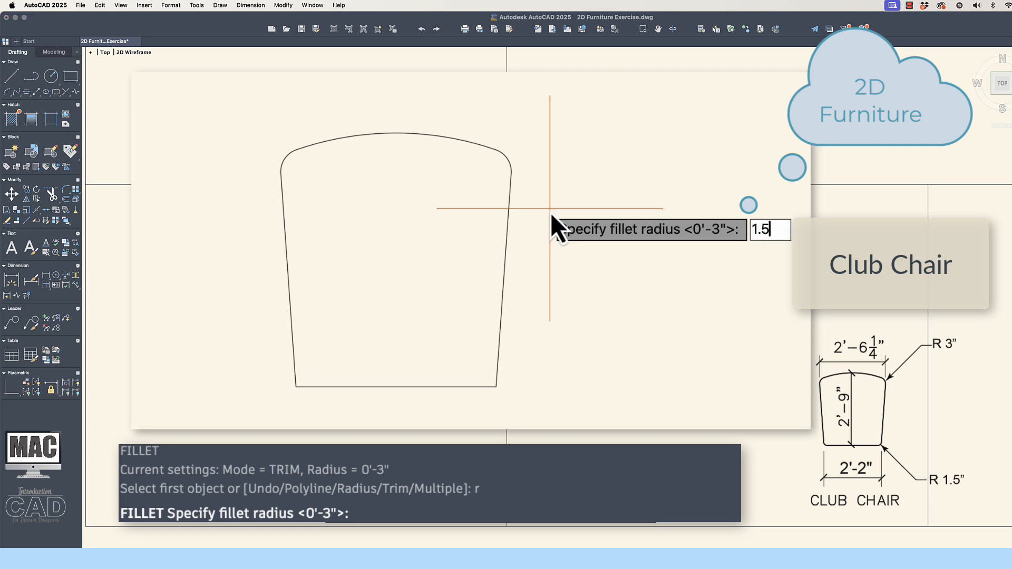
key(Return)
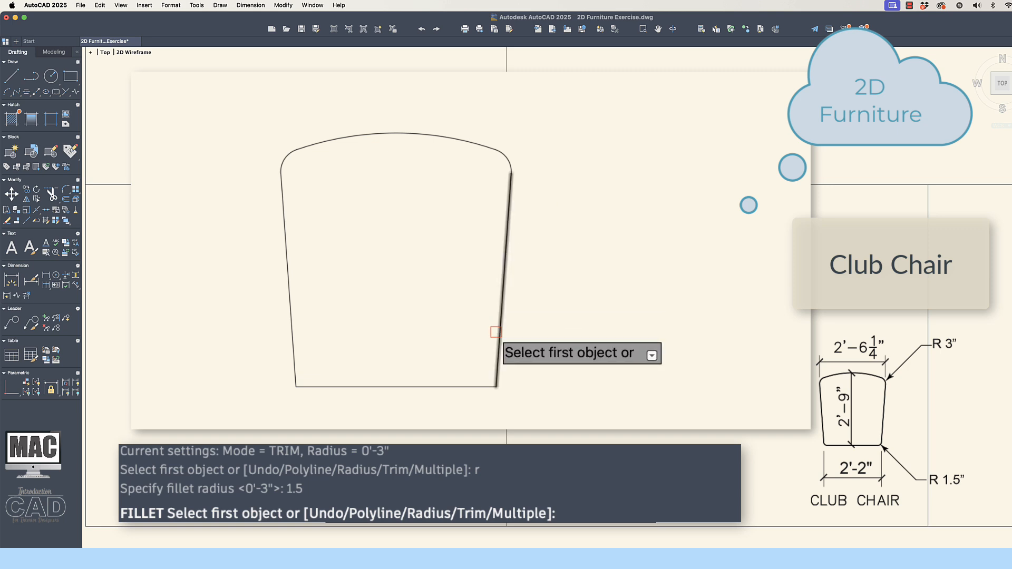
click(494, 332)
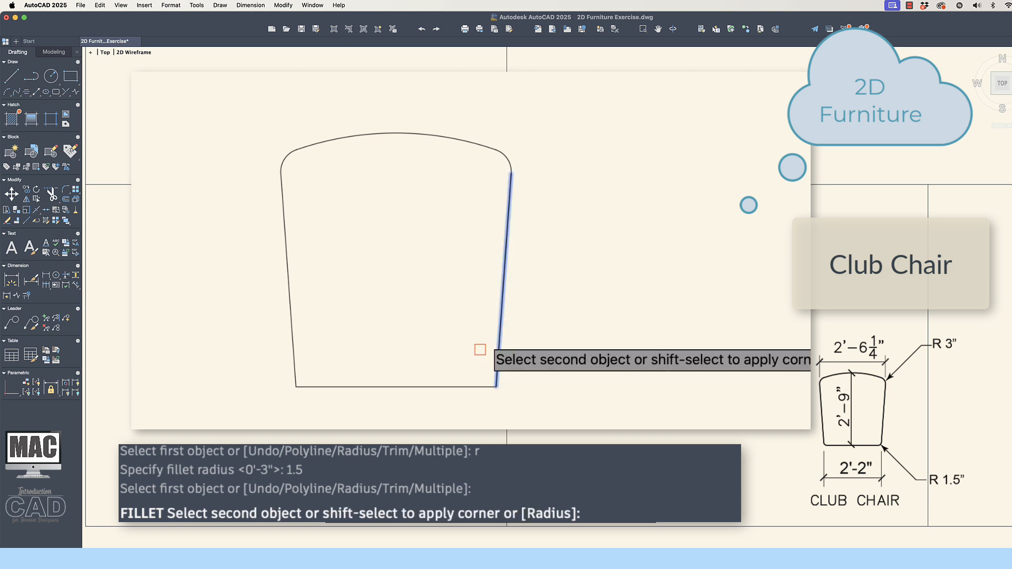
click(475, 383)
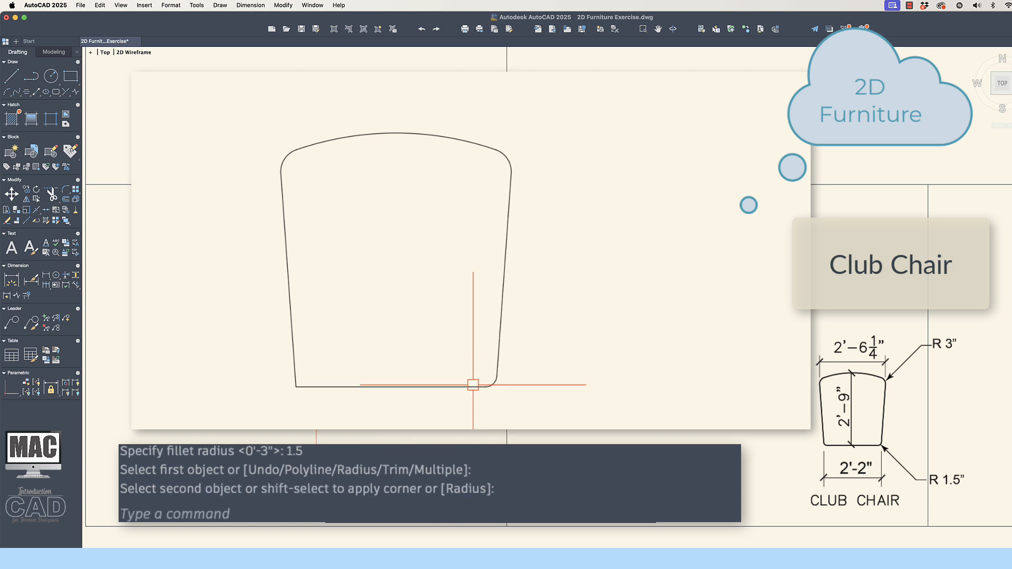
- Fillet the lower left corner between the bottom line and the left side line with the same 1.5" radius
key(Return)
click(340, 387)
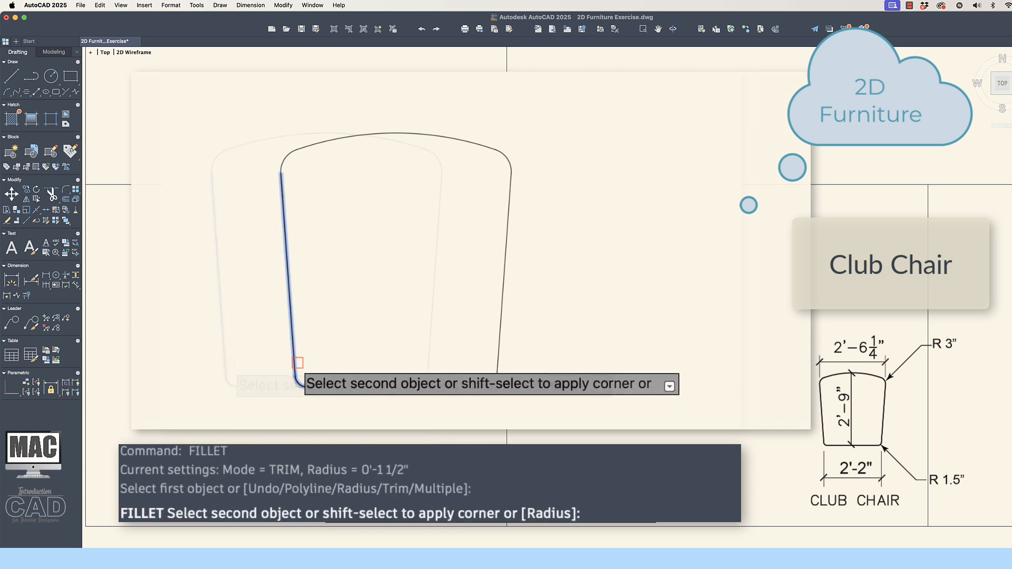
click(297, 362)
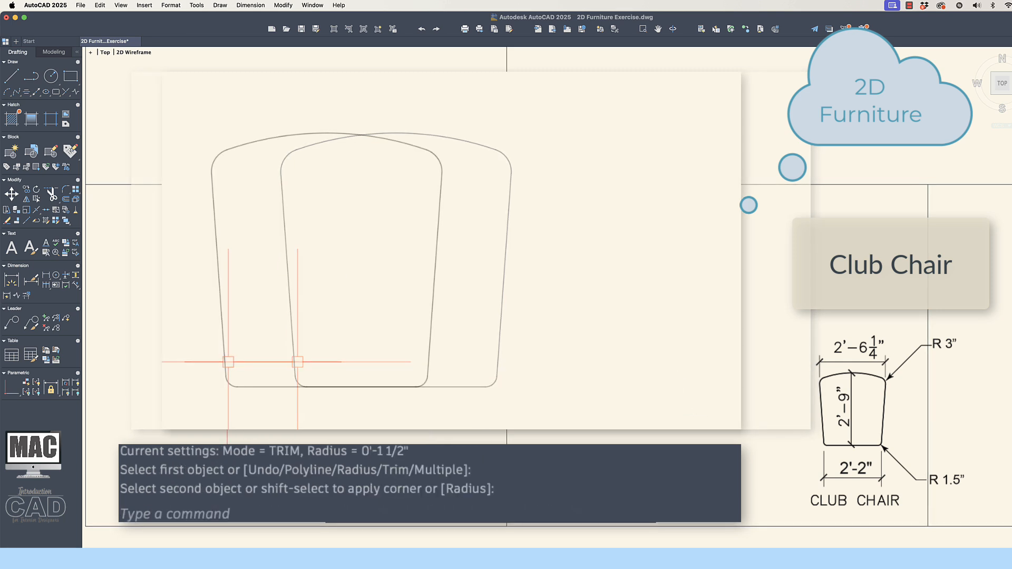
key(Return)
key(Escape)
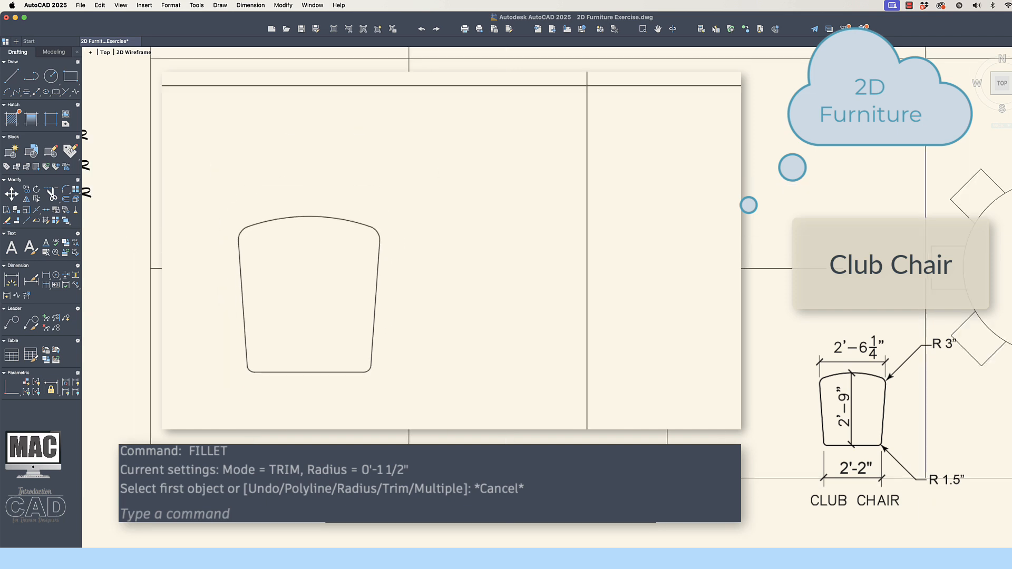
- Move the CLUB CHAIR label to just below the finished club chair, with Ortho turned off
scroll(286, 350, down, 3)
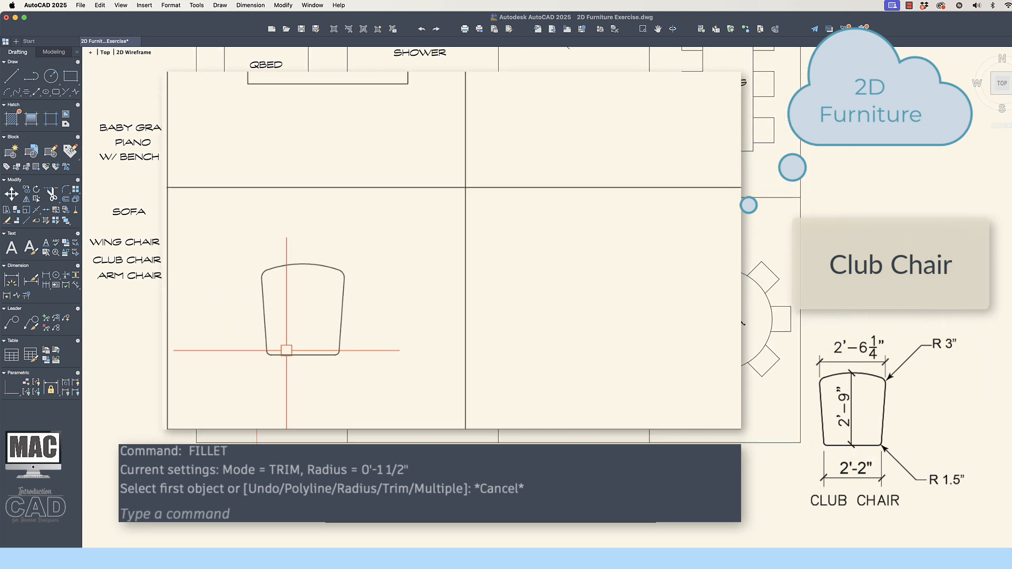
text(m)
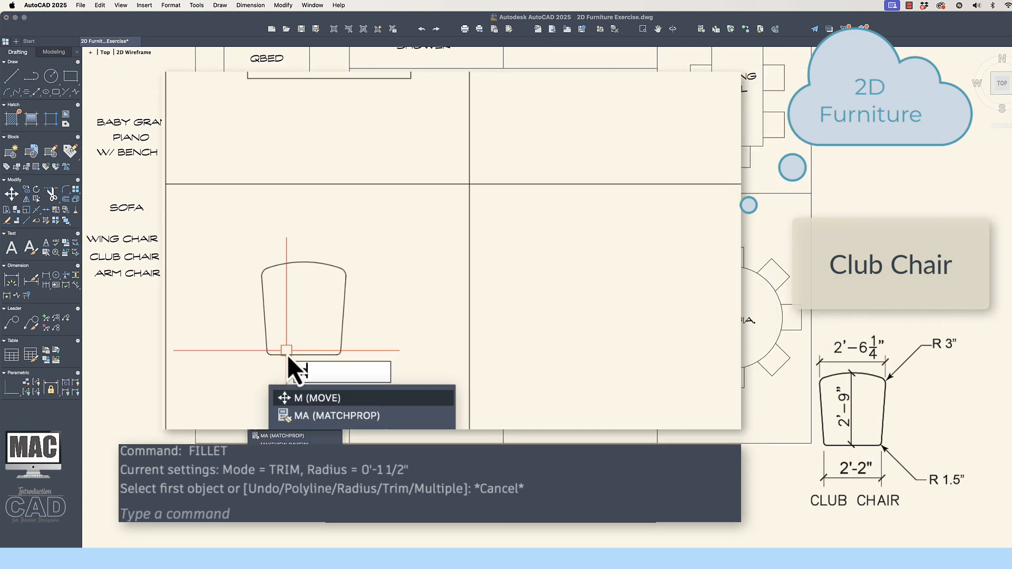
key(Return)
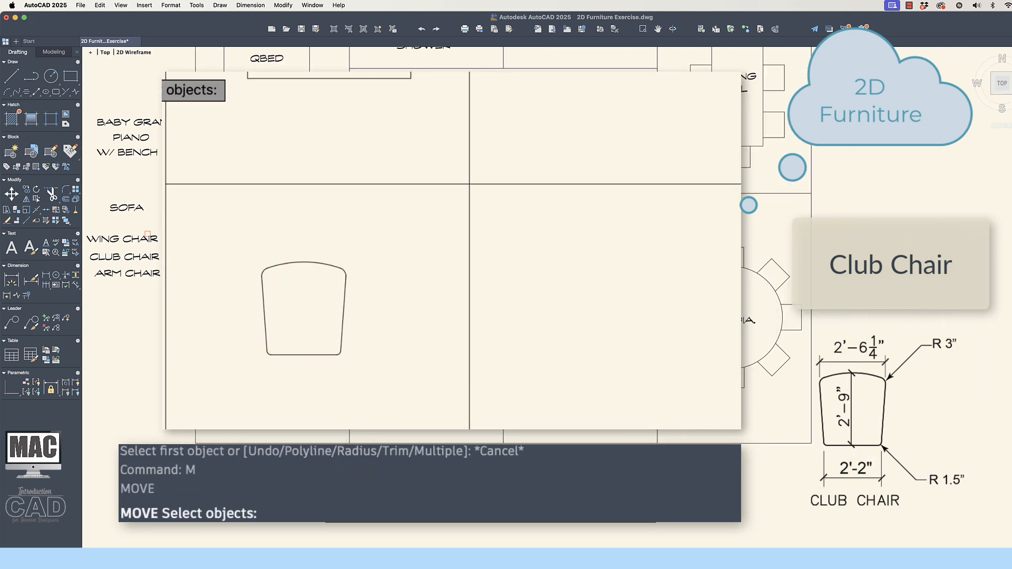
click(121, 257)
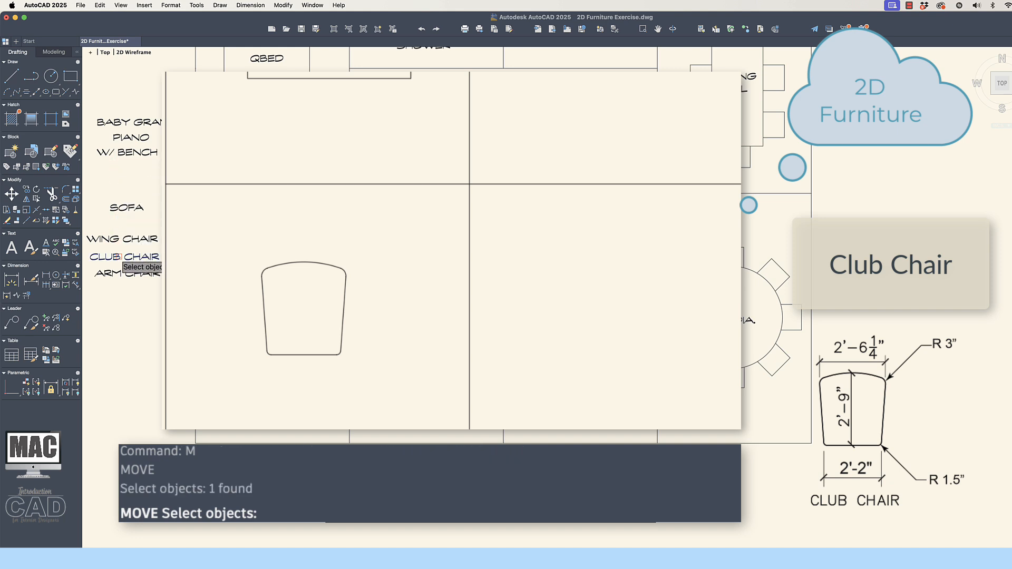
key(Return)
click(157, 257)
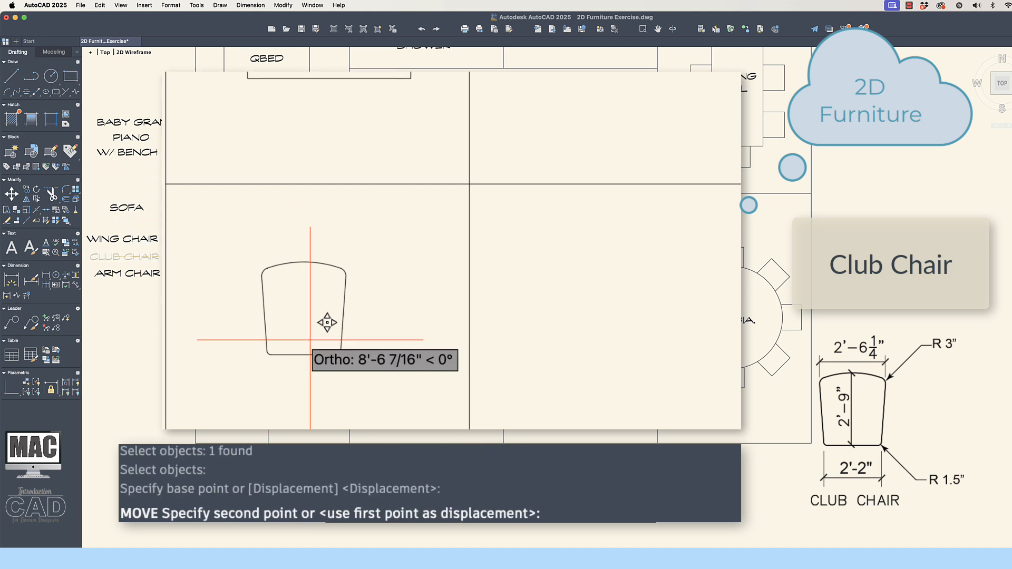
key(F8)
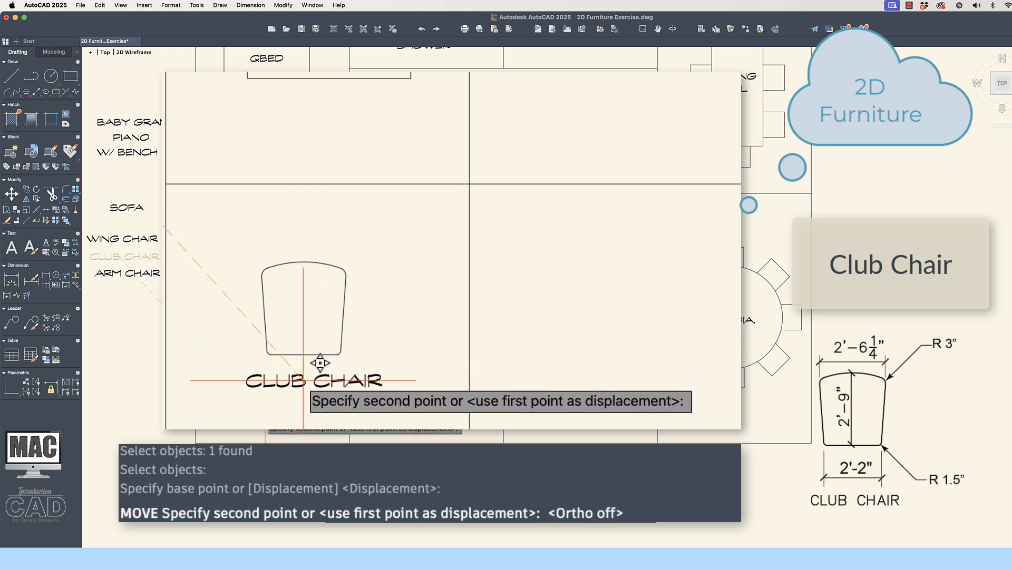
click(320, 363)
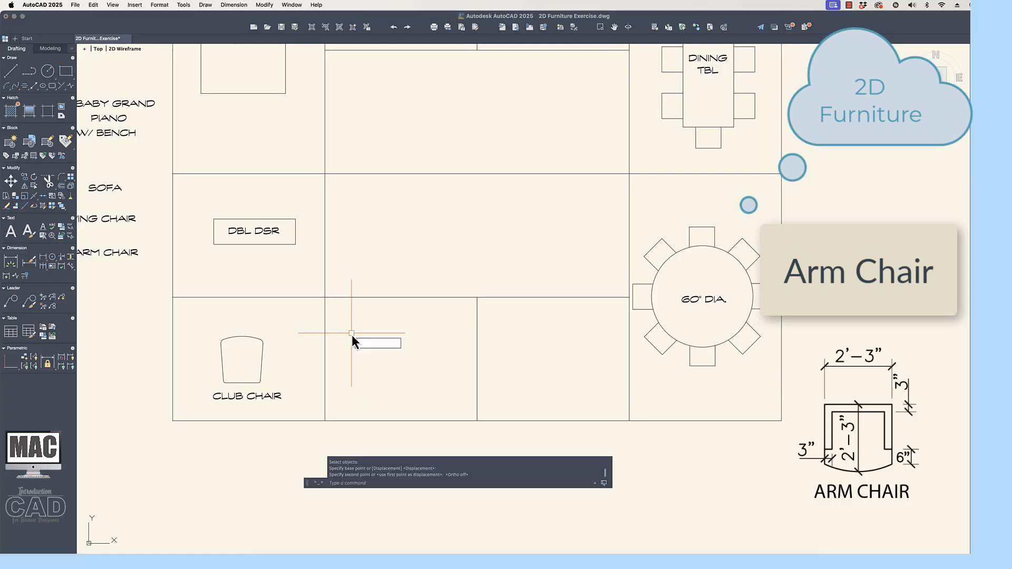
- Draw a 2'3" by 2'3" square with the Line command in the cell beside the club chair, using Ortho for straight sides
text(l)
key(Return)
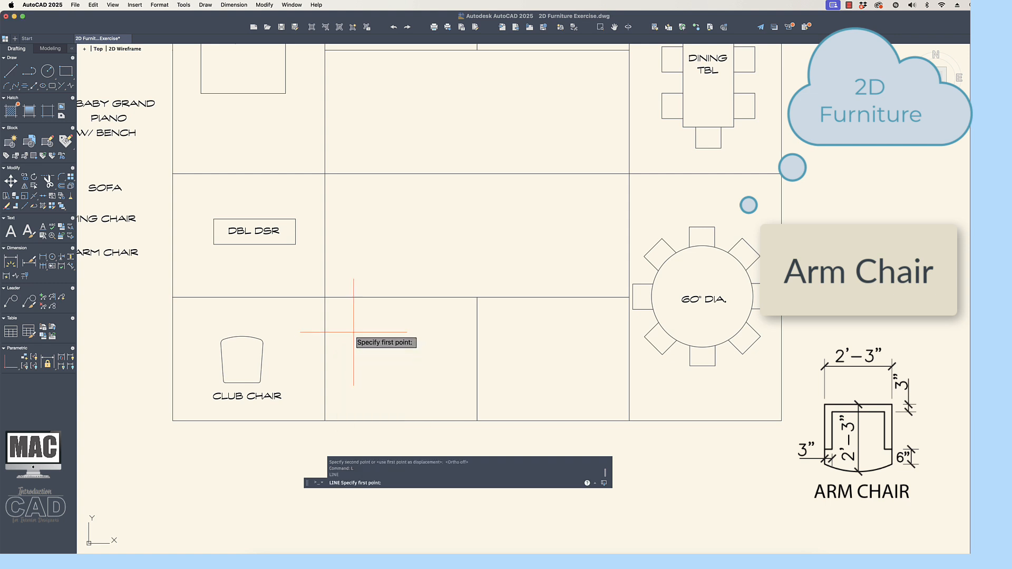
click(353, 332)
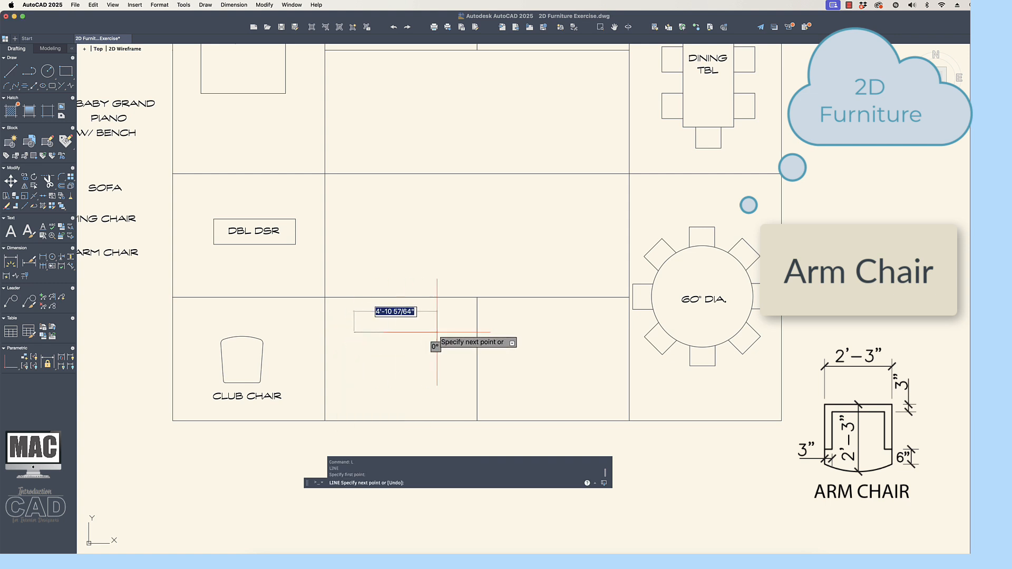
text(2'3)
key(Return)
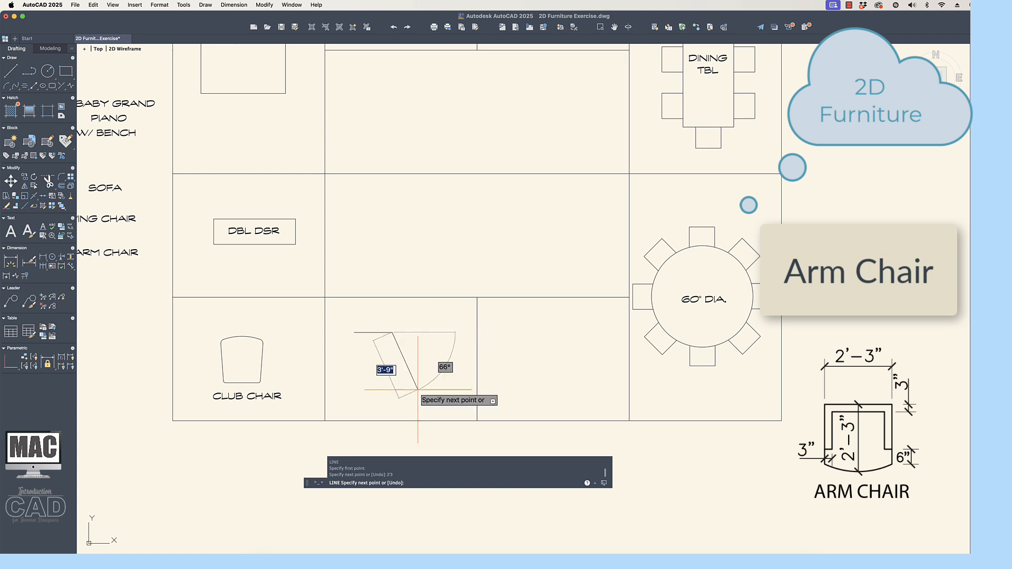
key(F8)
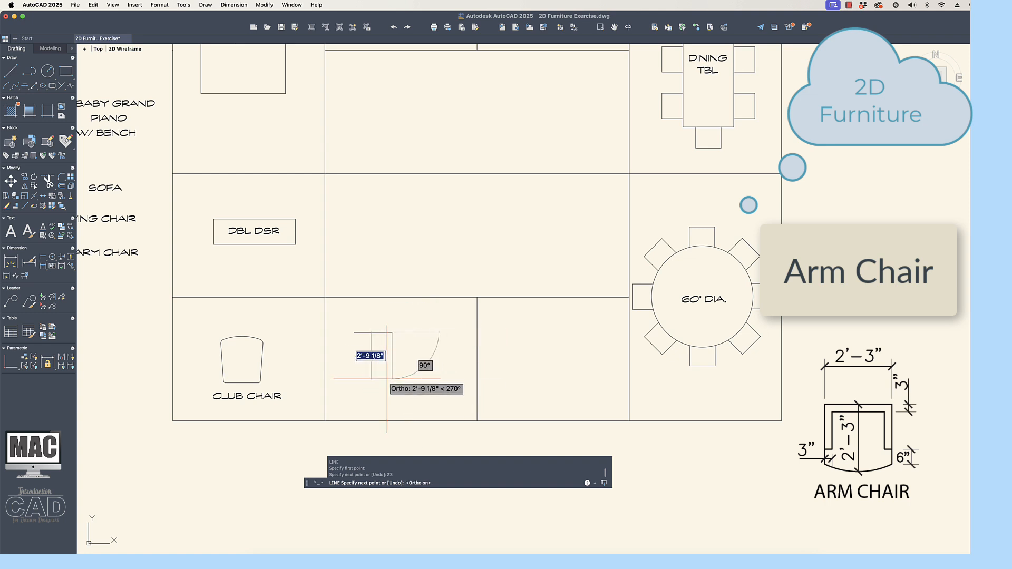
text(2'3)
key(Return)
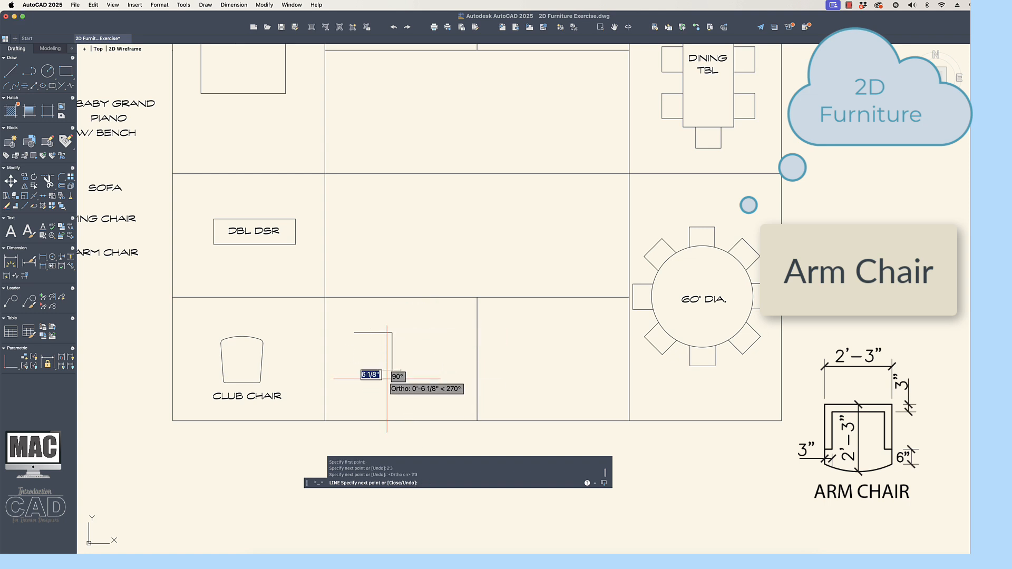
text(2'3)
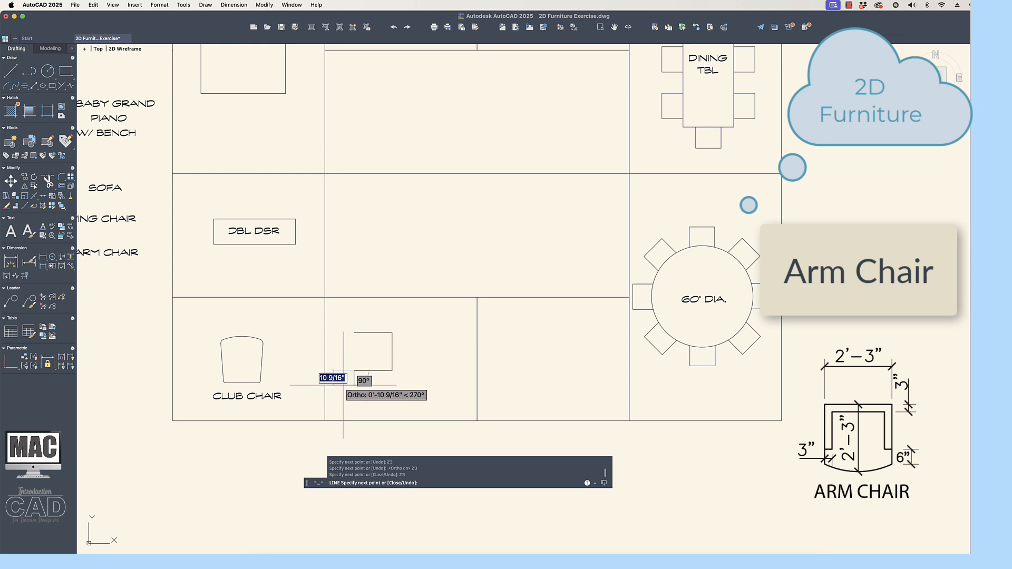
key(Return)
text(2'3)
key(Return)
key(Return)
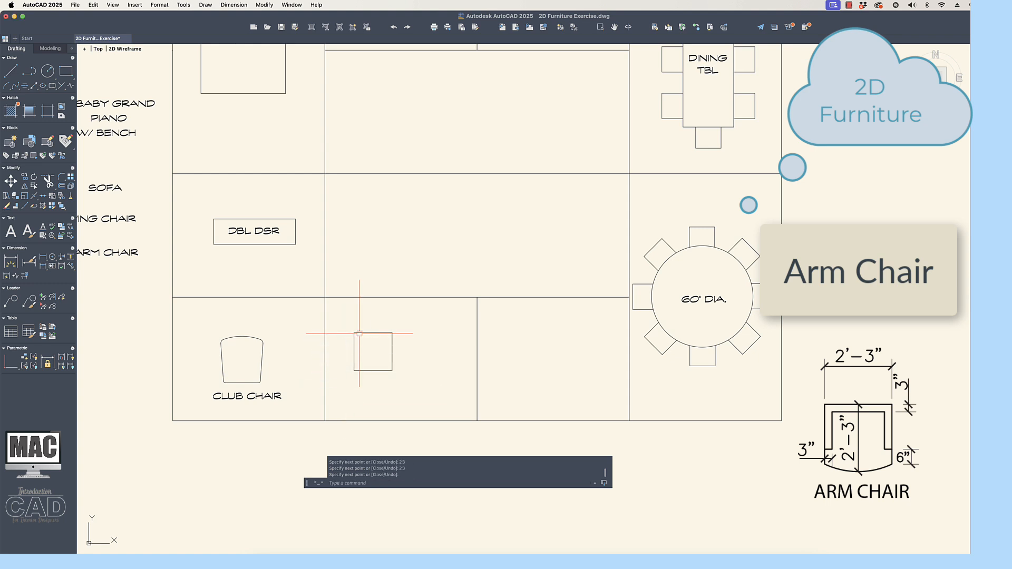
- Move all four lines of the square closer to the middle of their cell
text(m)
key(Return)
click(403, 319)
click(348, 374)
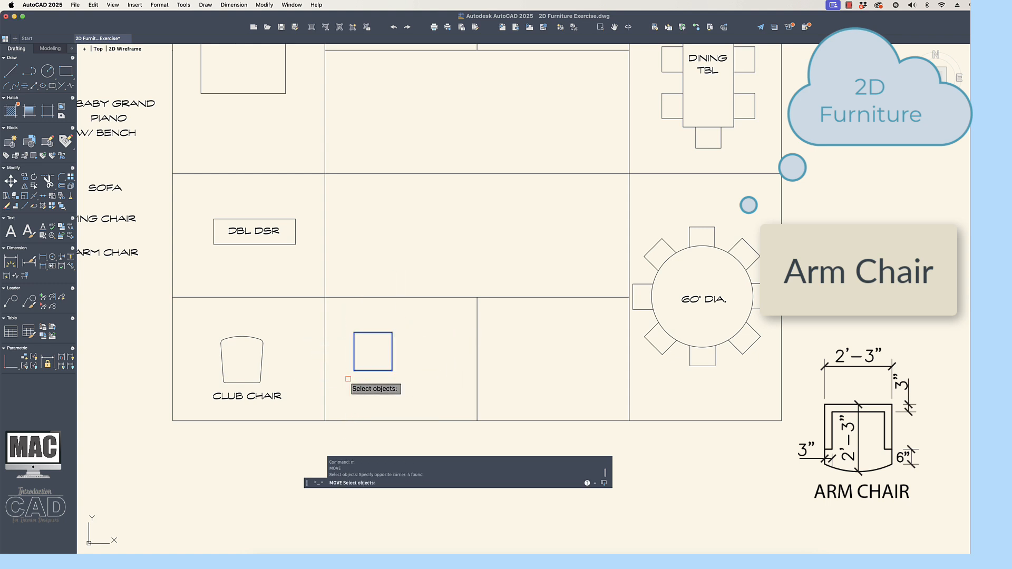
key(Return)
click(348, 380)
click(378, 375)
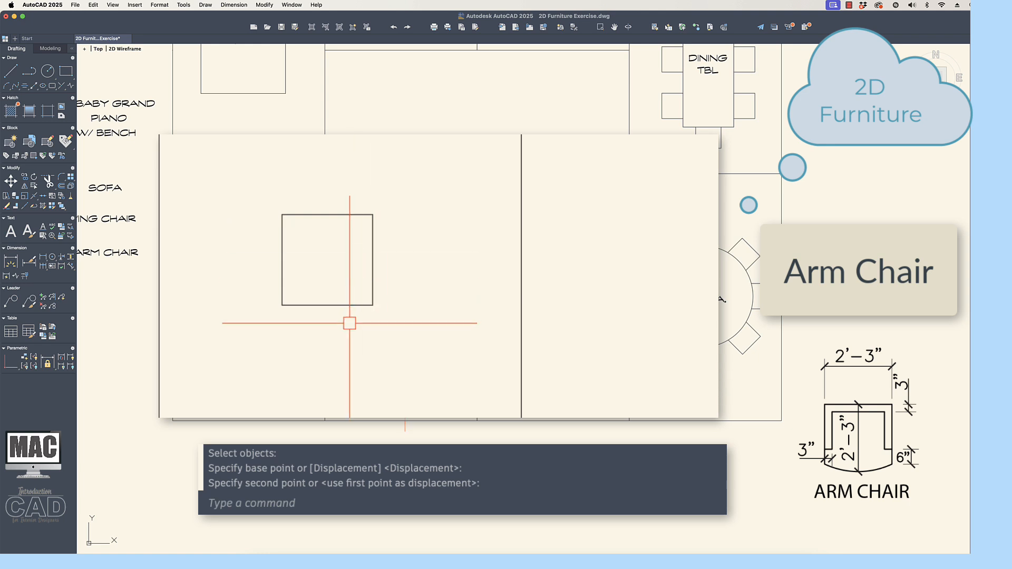
- Offset the bottom line of the square 3" inward
text(o)
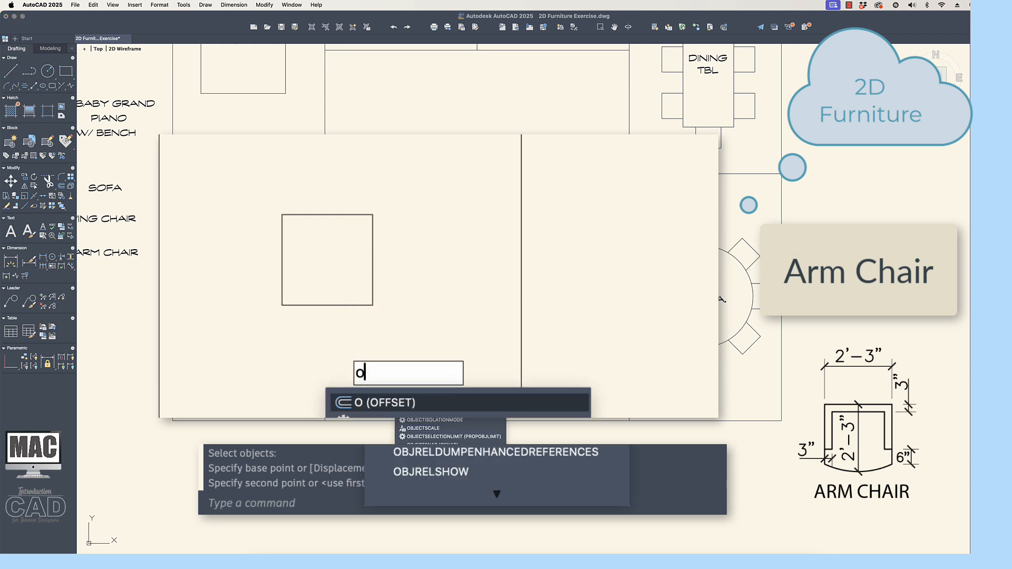
key(Return)
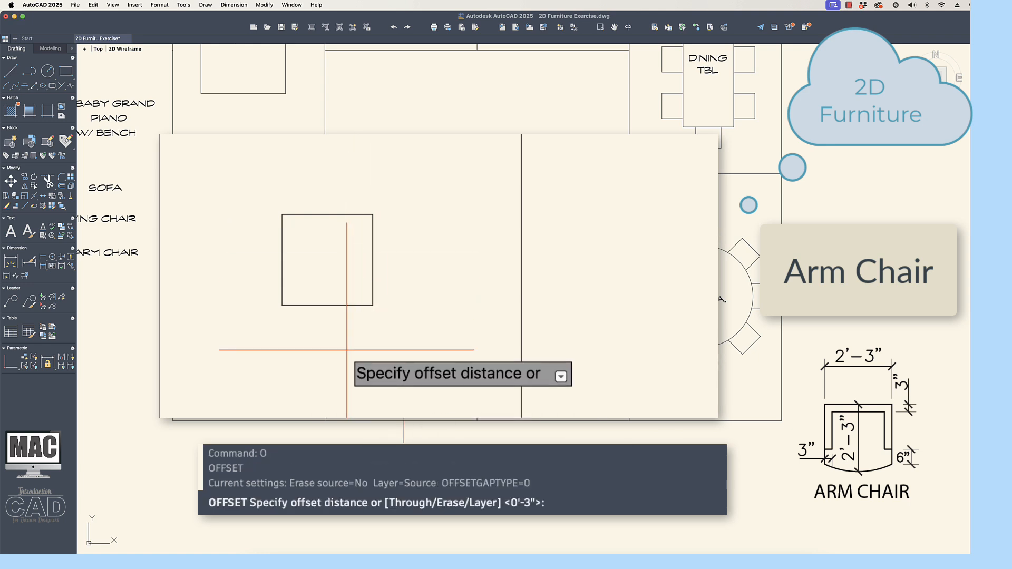
text(3)
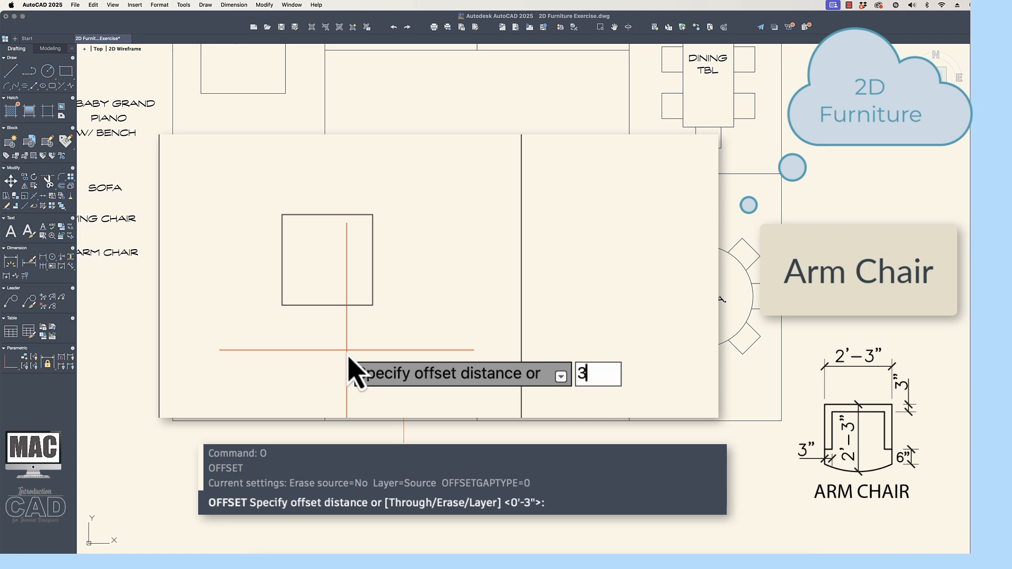
key(Return)
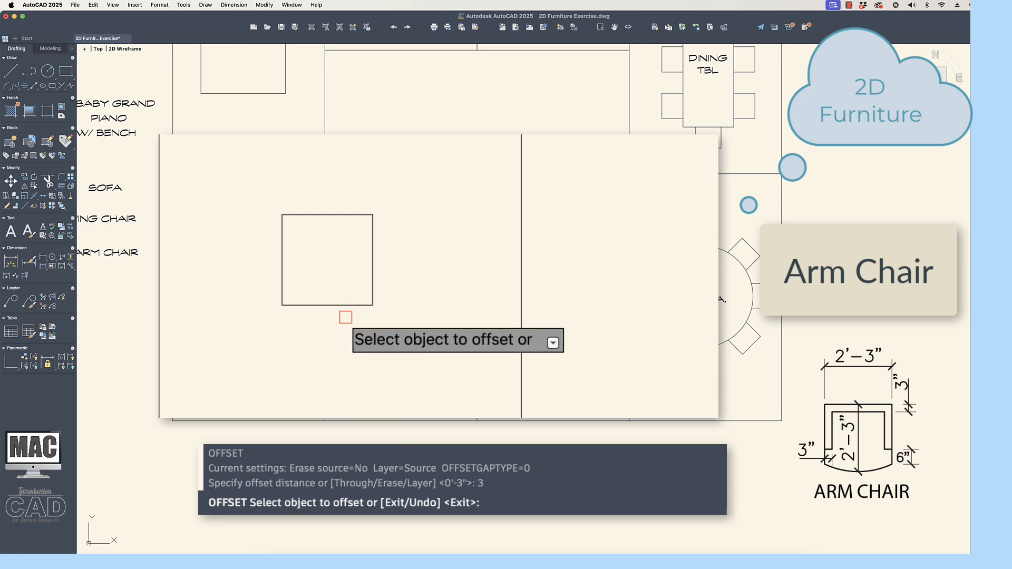
click(341, 305)
click(332, 279)
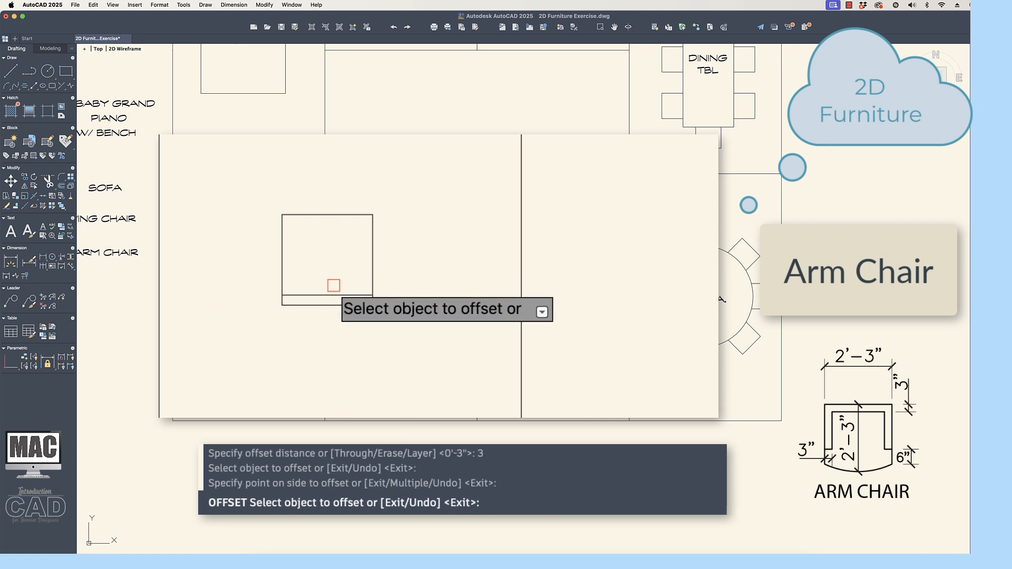
key(Return)
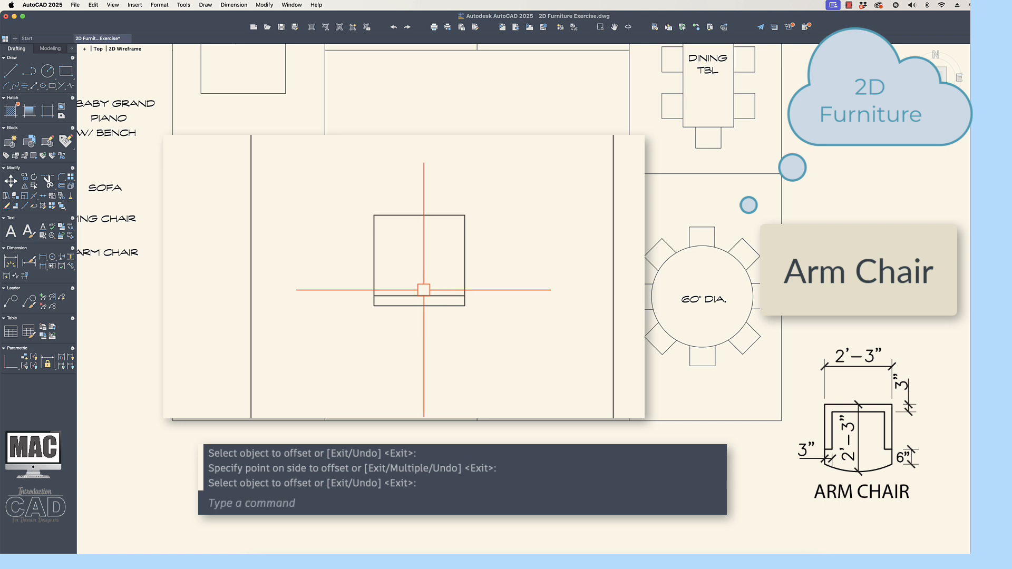
- Draw a three-point arc from the offset line's left end through the bottom line's midpoint to the offset line's right end
scroll(424, 290, up, 5)
scroll(422, 285, up, 3)
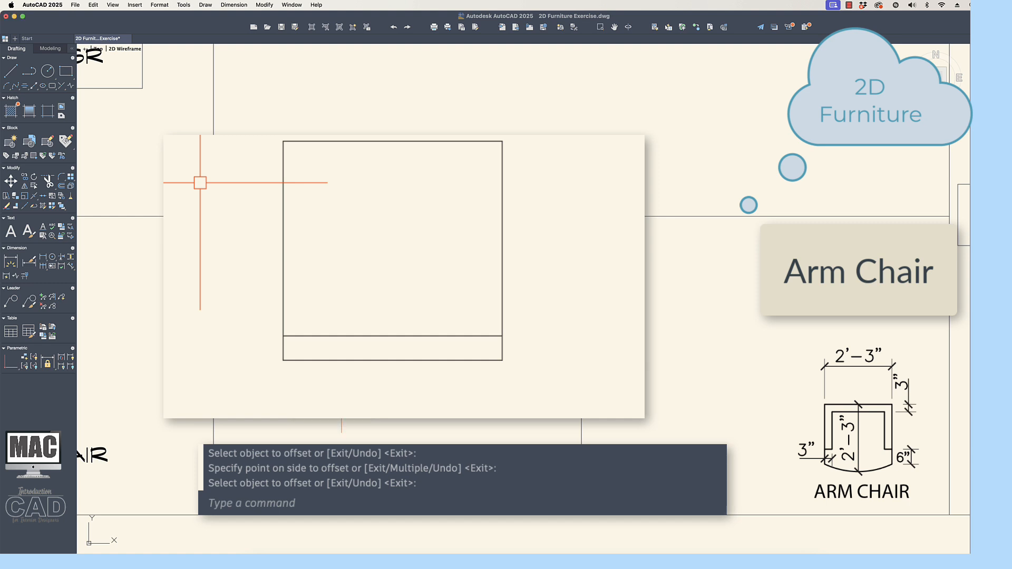
text(arc)
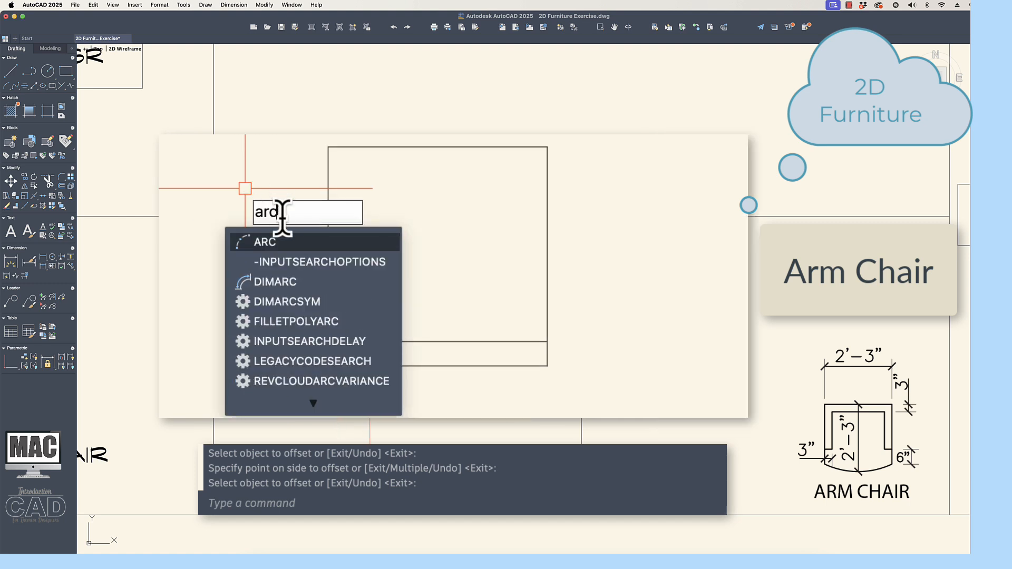
click(287, 242)
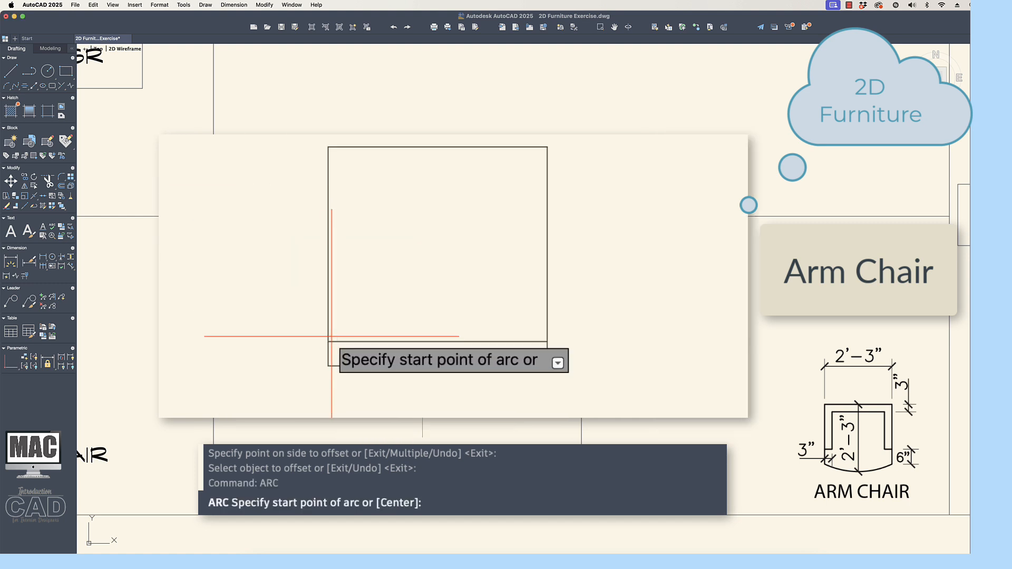
click(329, 341)
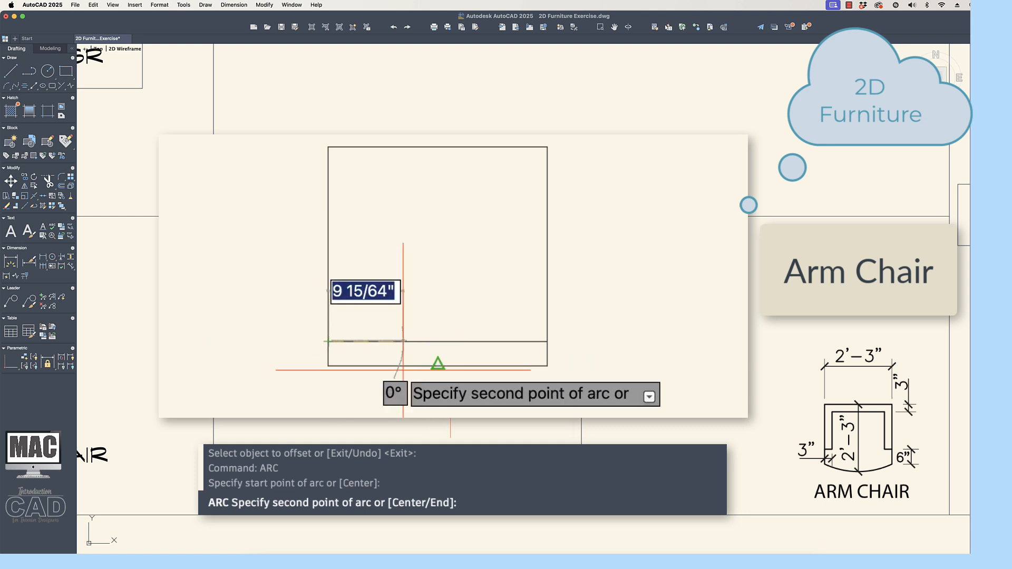
click(437, 365)
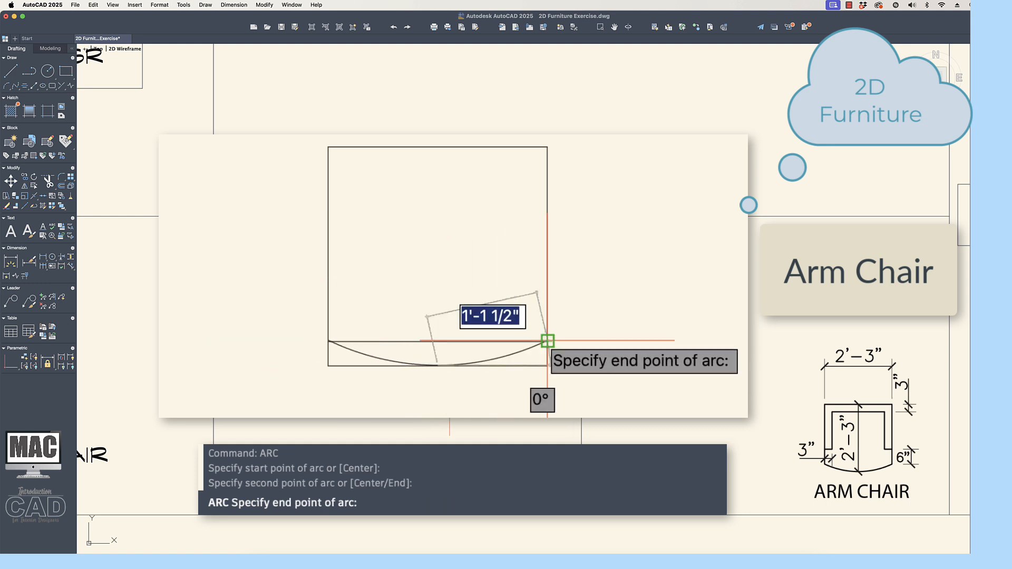
click(547, 341)
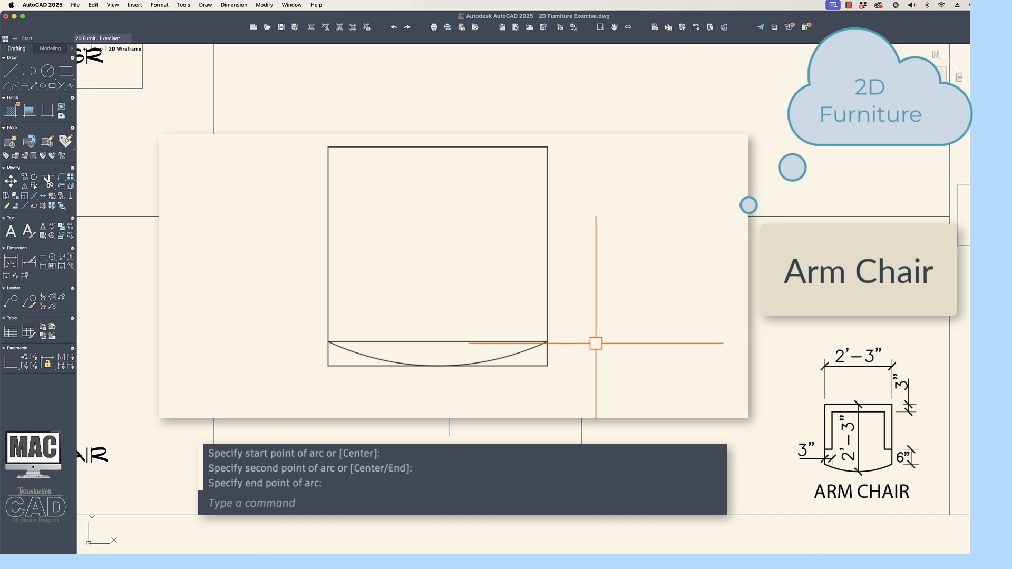
- Trim the side lines below the arc's ends, and delete the bottom line and the offset line above the arc
text(tr)
key(Return)
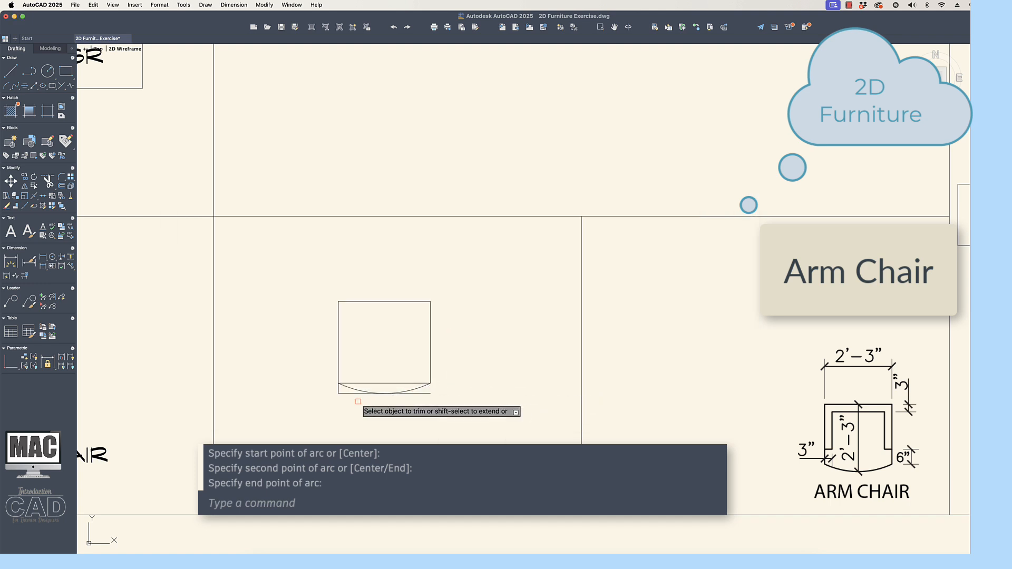
key(Return)
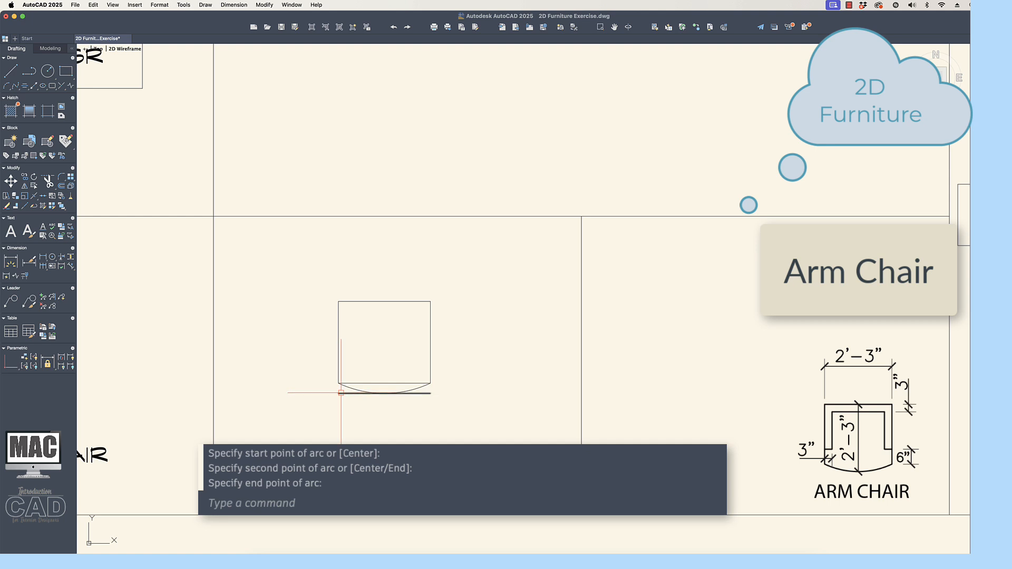
key(Delete)
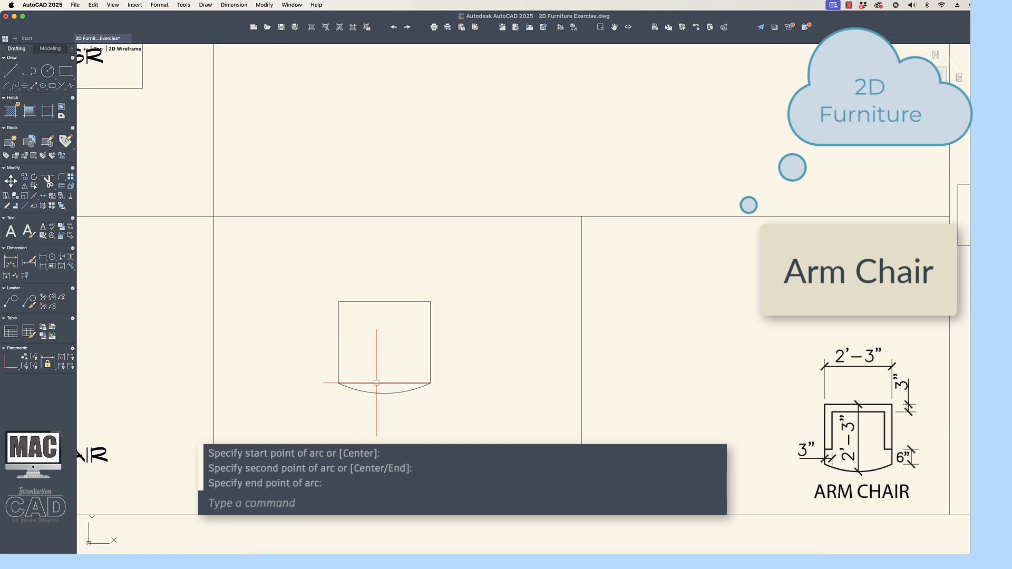
key(Delete)
text(tr)
key(Return)
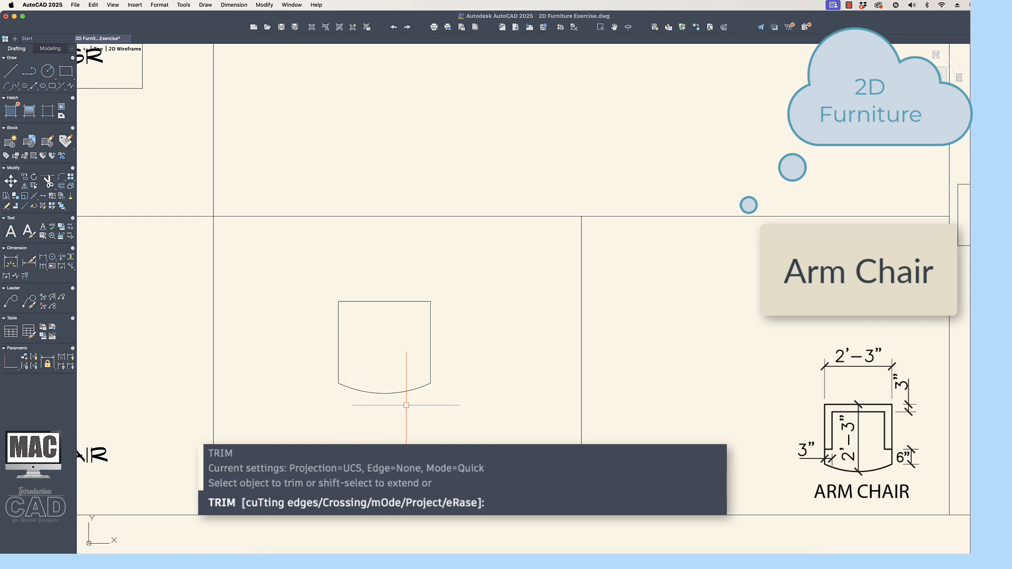
- Offset the arm chair's left, top and right lines 3" inward
text(o)
key(Return)
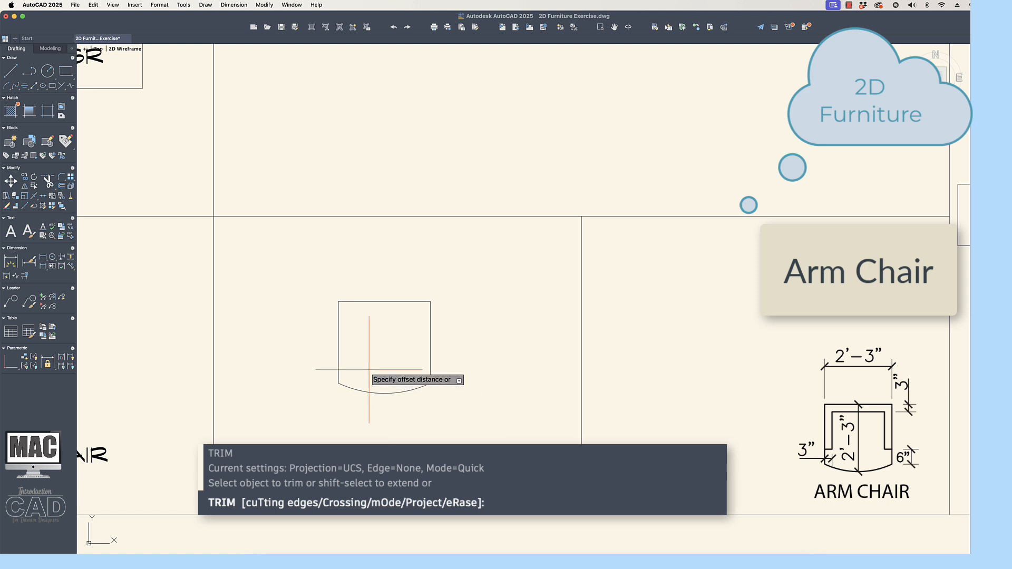
text(3)
key(Return)
scroll(339, 351, down, 1)
click(339, 352)
scroll(338, 351, down, 1)
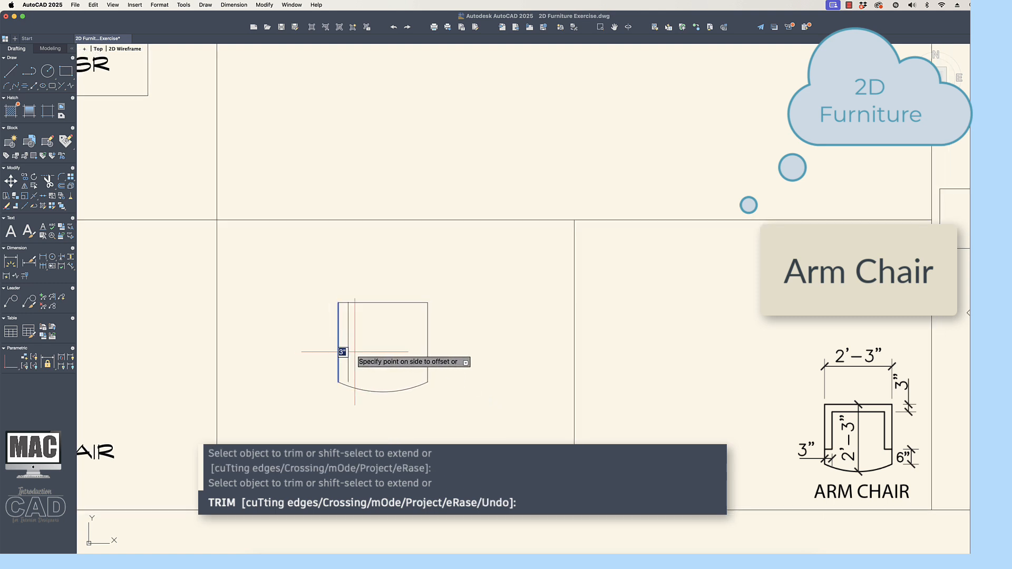
click(365, 356)
click(381, 303)
click(393, 313)
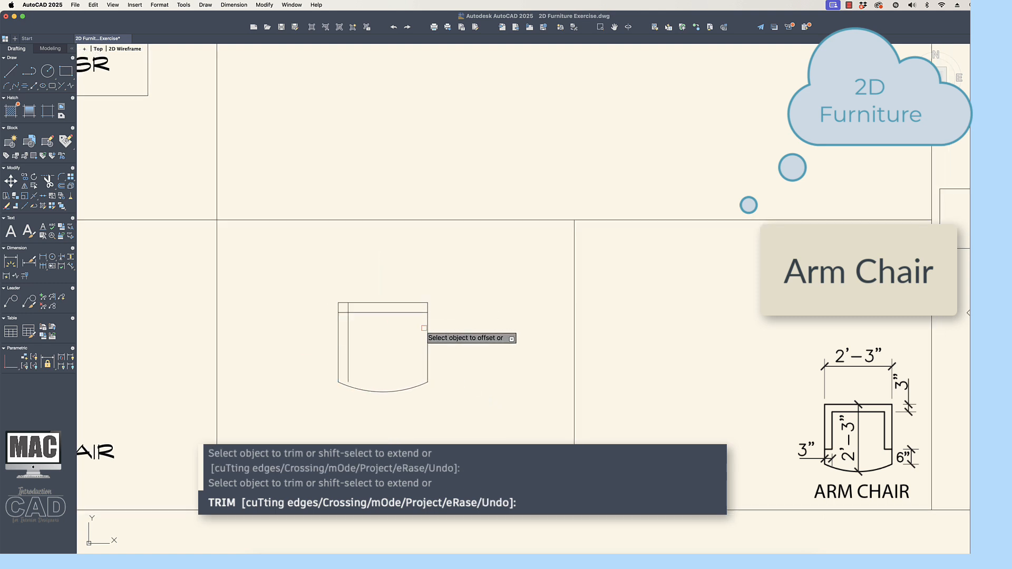
click(428, 326)
click(410, 328)
key(Escape)
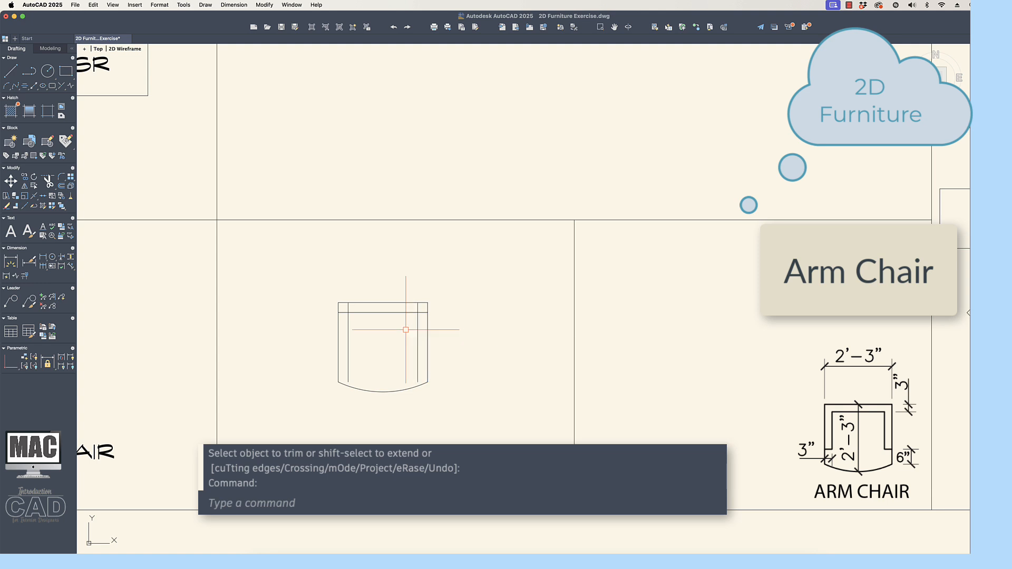
- Fillet the three inner offset lines of the arm chair into two square inner corners
key(Delete)
text(f)
key(Return)
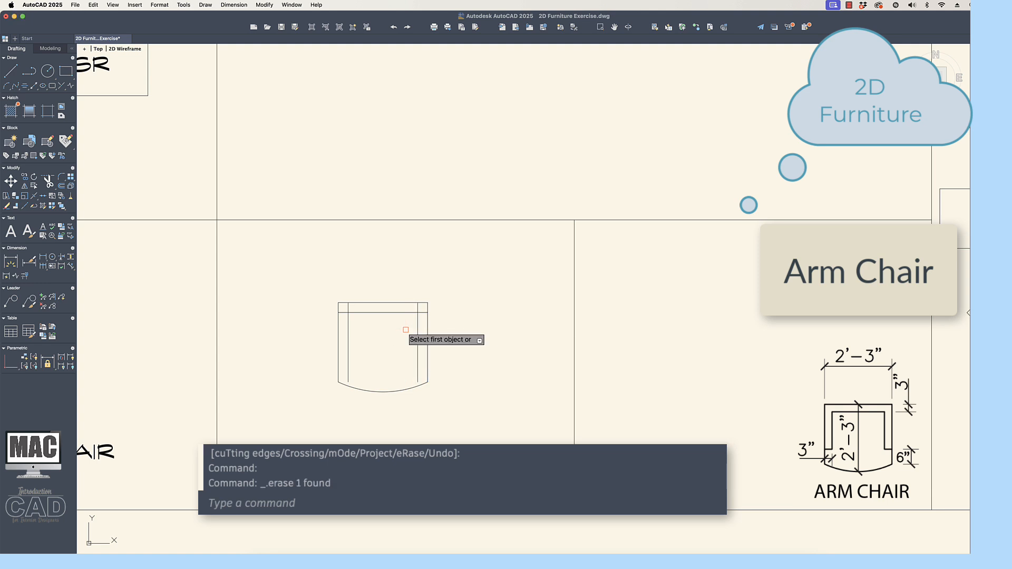
scroll(352, 320, up, 1)
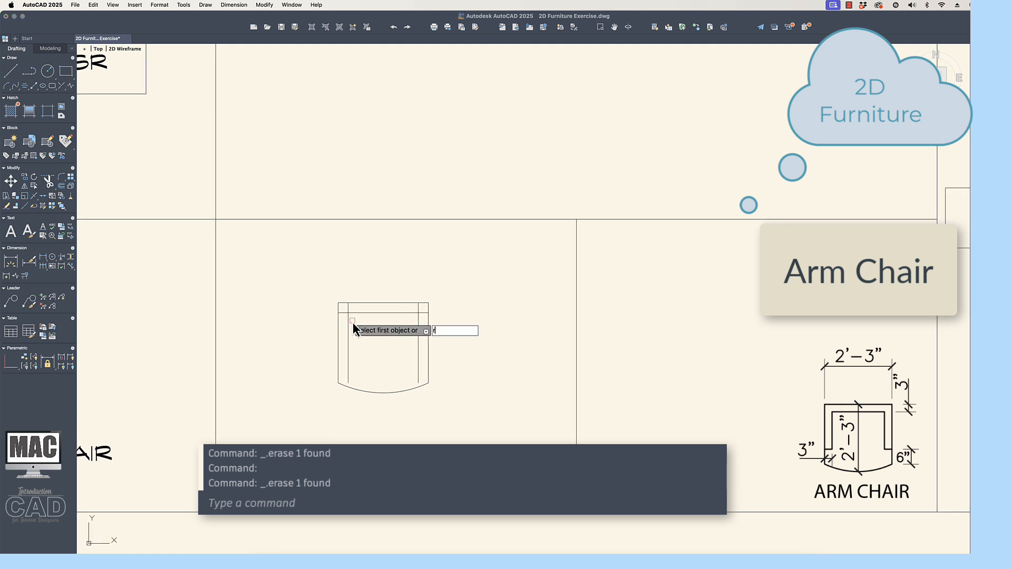
key(Return)
key(Return)
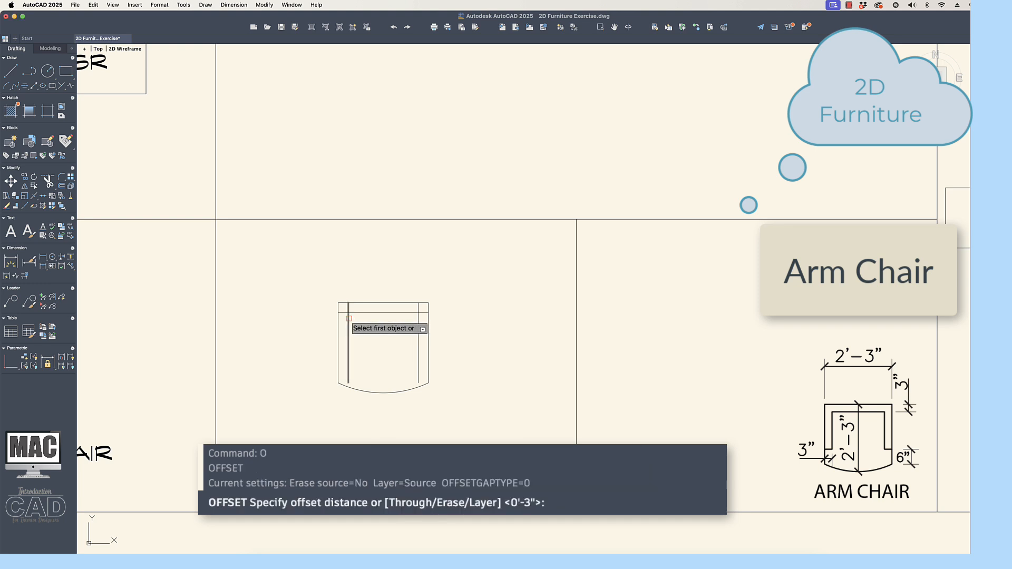
key(Return)
scroll(349, 319, down, 1)
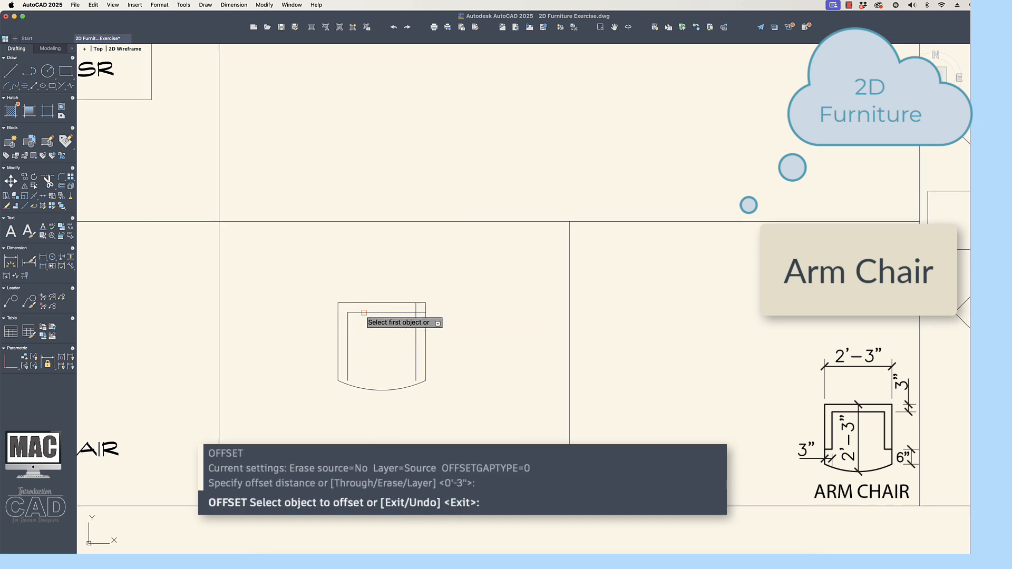
click(400, 312)
click(415, 322)
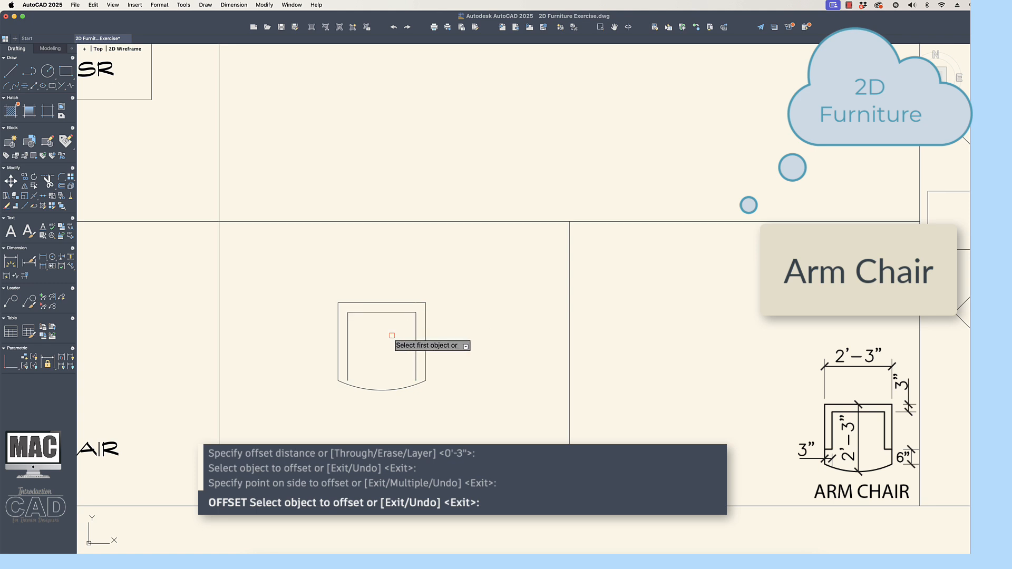
key(Return)
- Draw a horizontal line across the arm chair from the arc's right end to its left end
text(l)
key(Return)
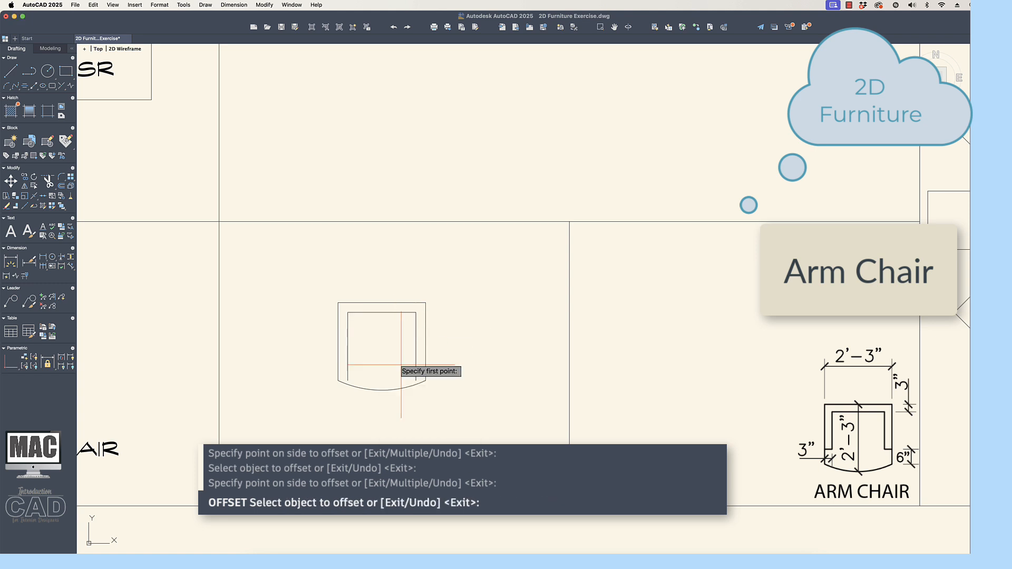
key(Escape)
key(Return)
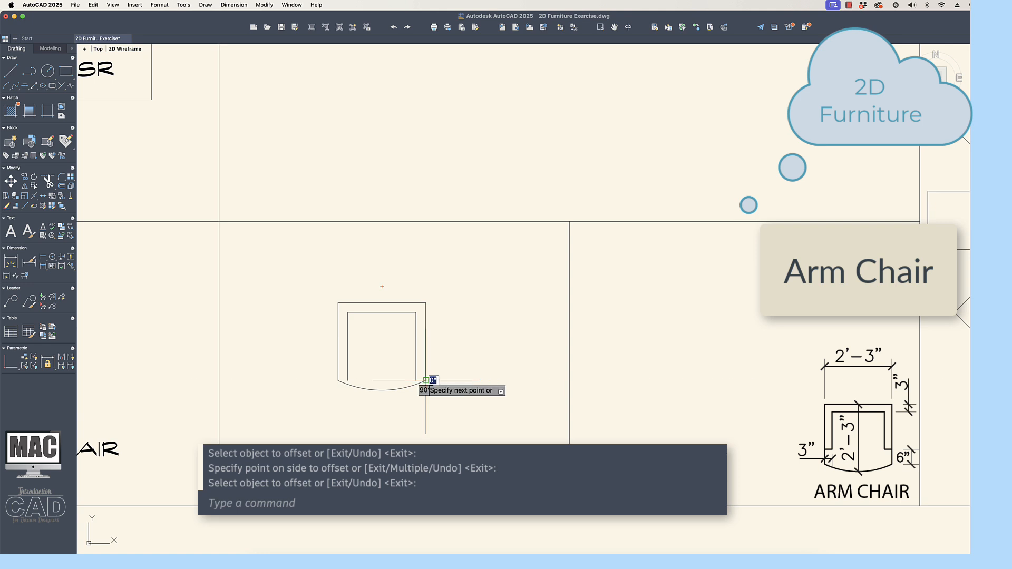
click(425, 379)
click(338, 380)
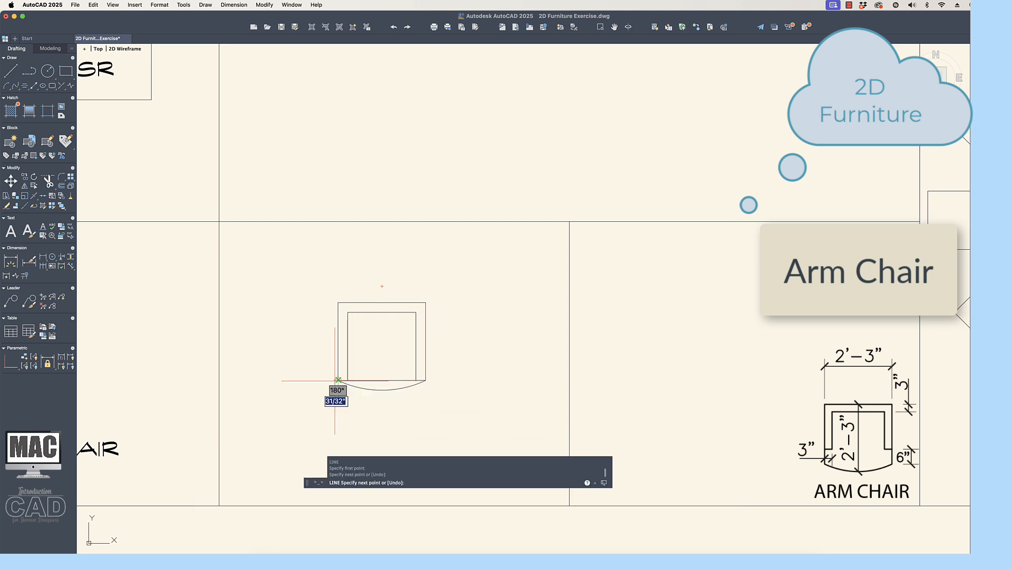
key(Return)
- Offset the horizontal line between the arc's ends 6" upward into the chair
text(o)
key(Return)
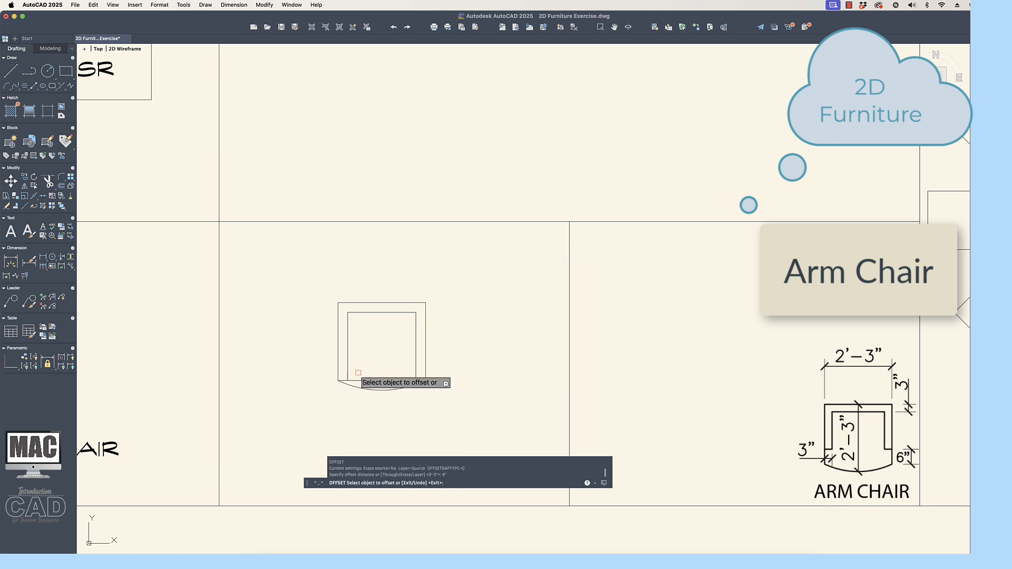
key(Return)
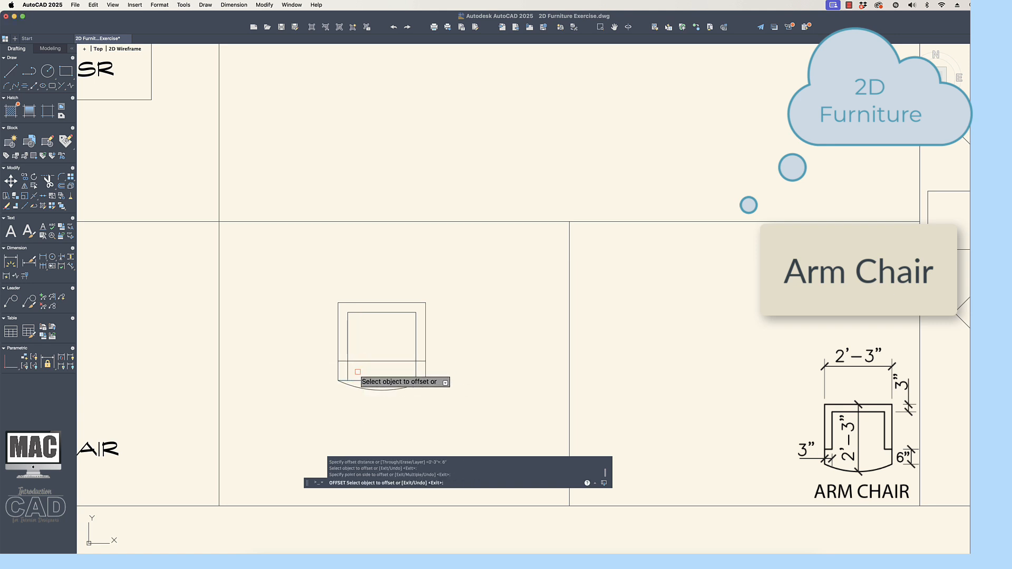
key(Return)
- Delete the line between the arc's ends, and trim the offset line and inner arm lines to leave the front edges of the arms
click(367, 381)
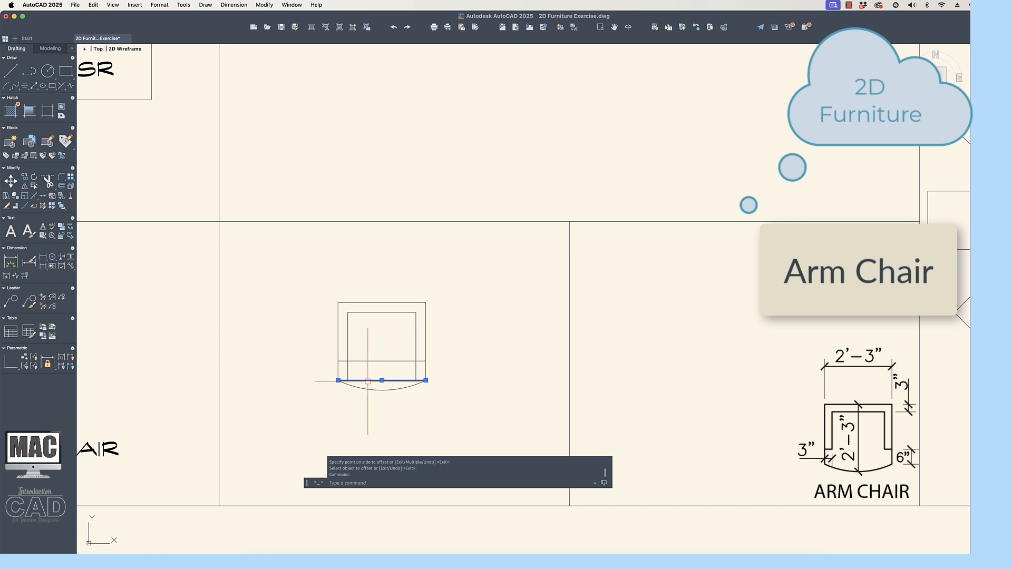
key(Delete)
text(tr)
key(Return)
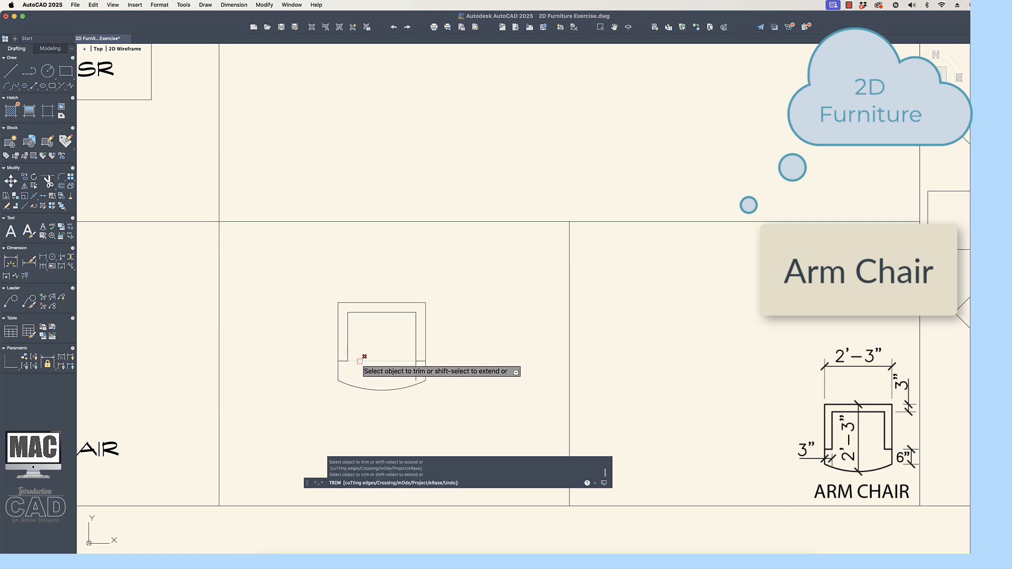
click(369, 361)
key(Return)
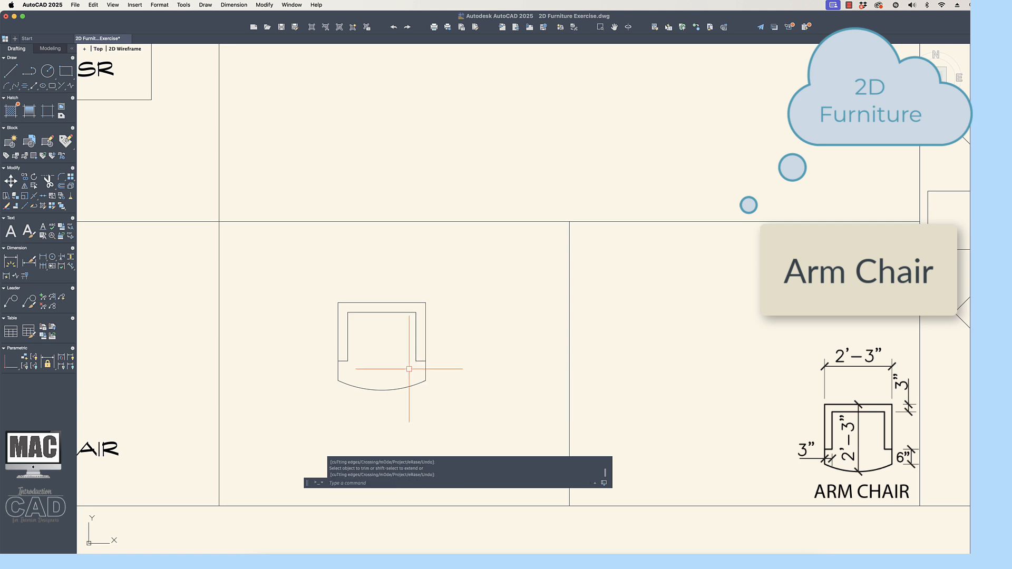
- Measure the arm chair's overall depth from the midpoint of its back to the midpoint of the front arc
text(di)
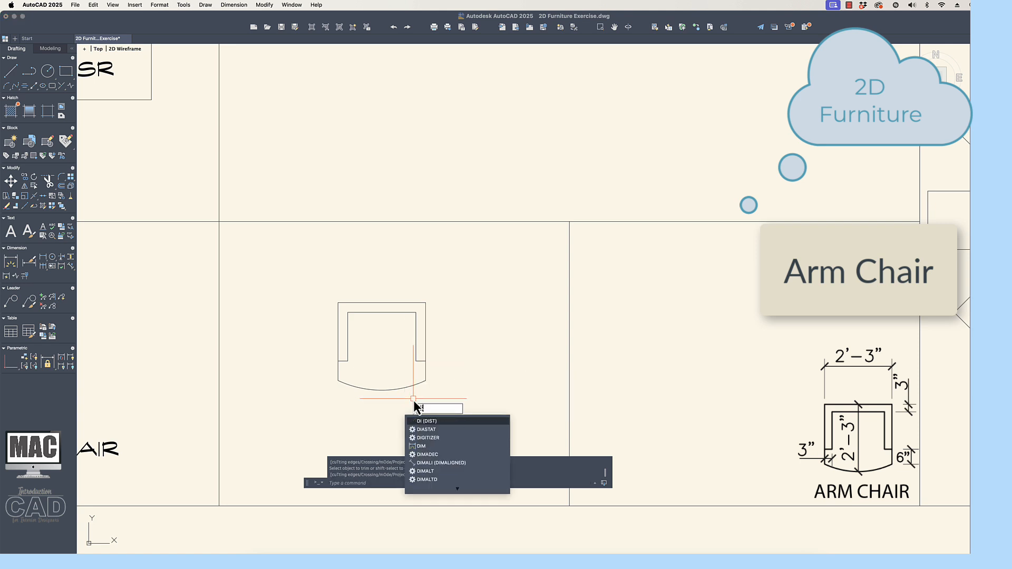
click(434, 421)
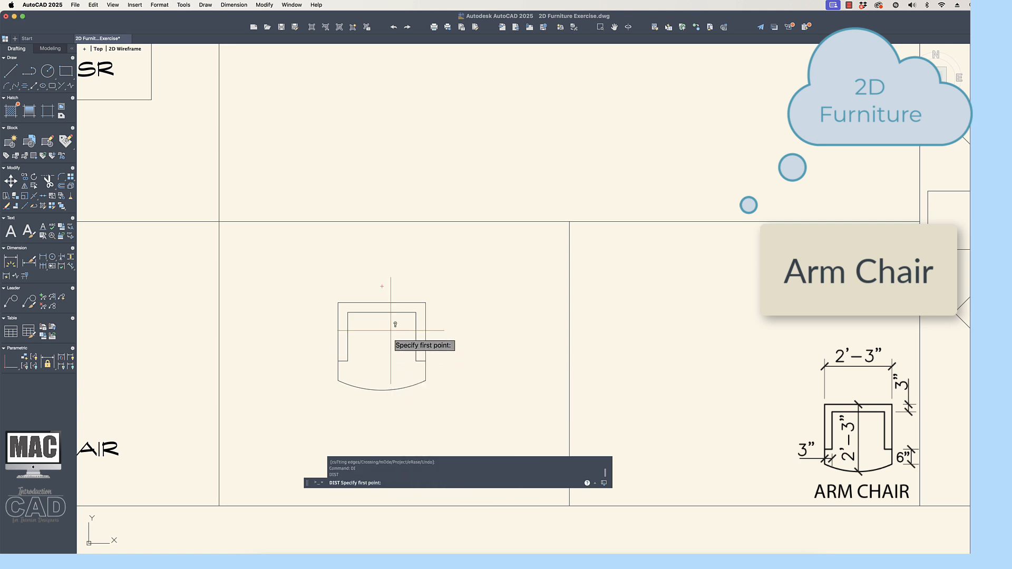
click(383, 302)
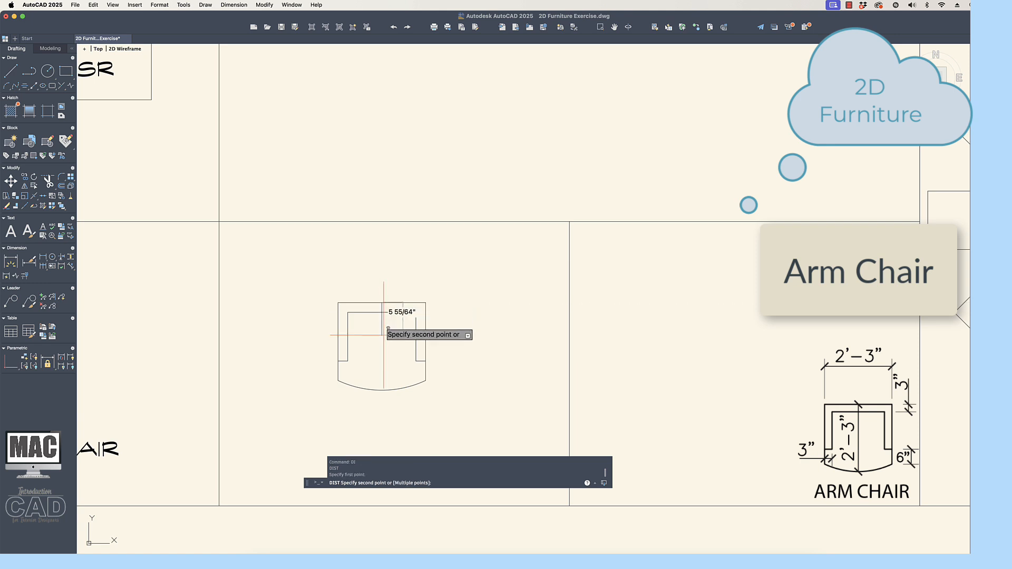
click(381, 390)
key(Escape)
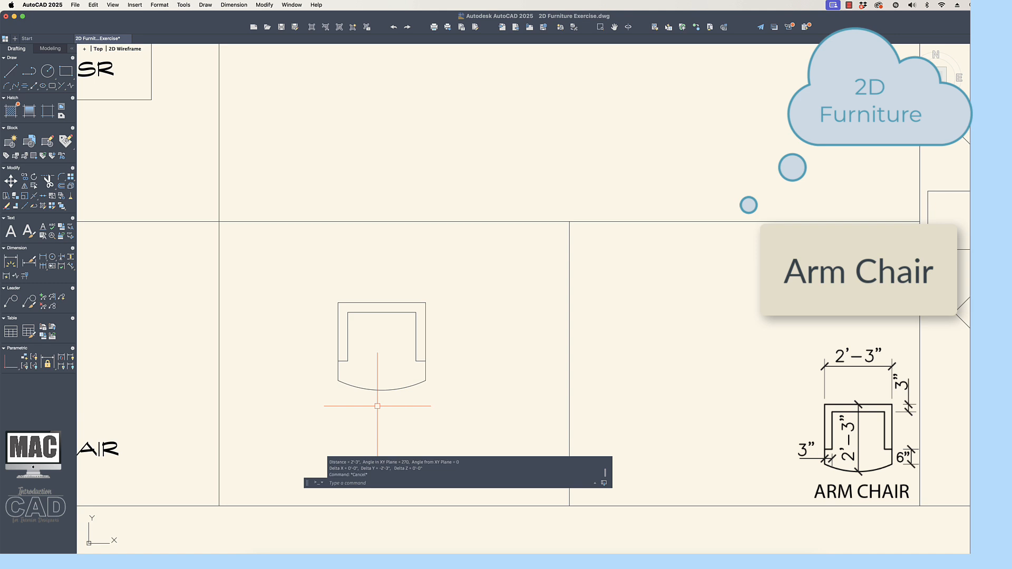
- Move the ARM CHAIR label from the list beside the grid to just below the arm chair, with Ortho off
scroll(377, 405, down, 3)
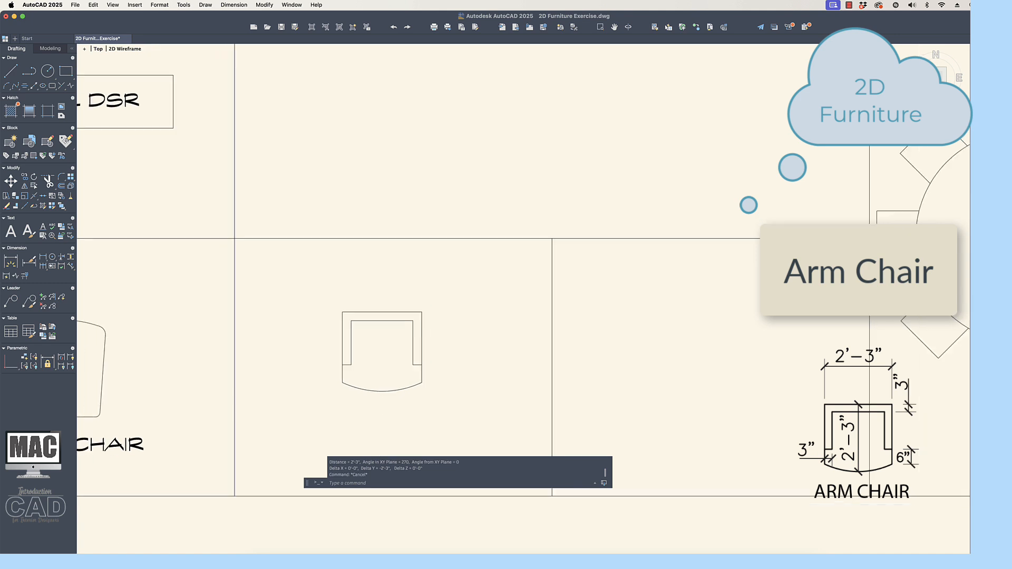
text(m)
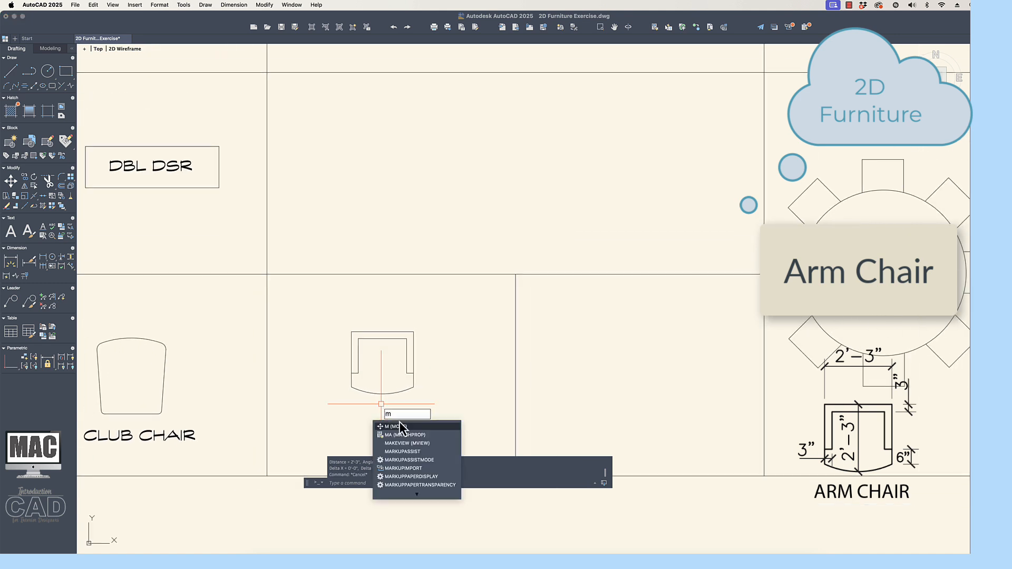
key(Return)
scroll(264, 363, down, 5)
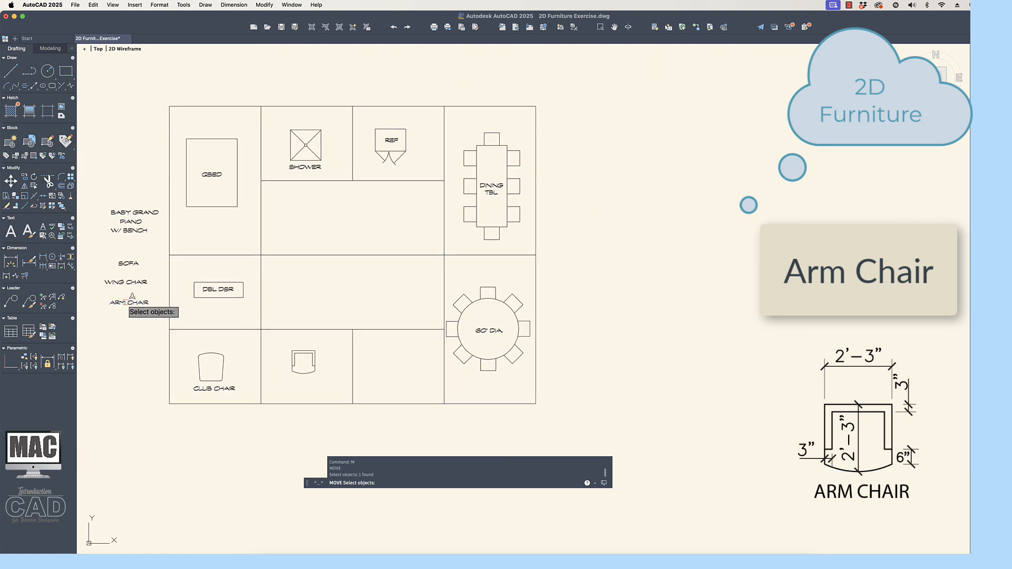
key(Return)
scroll(127, 311, down, 1)
click(127, 302)
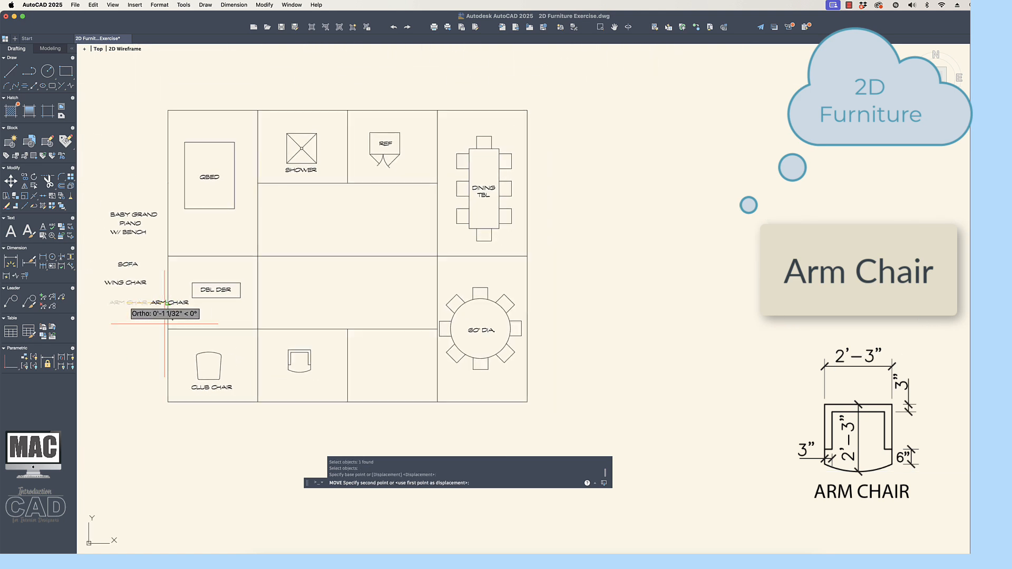
key(F8)
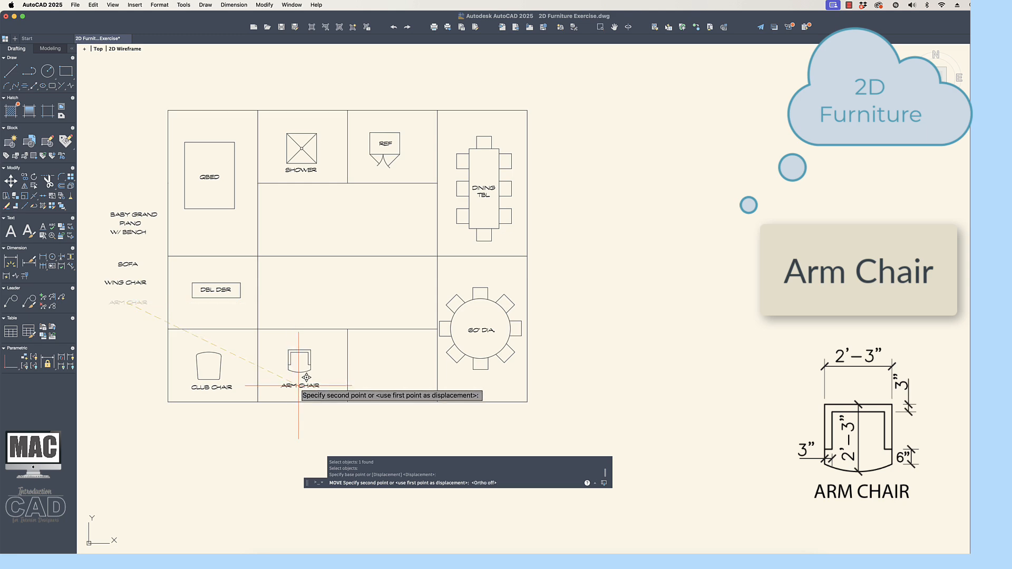
click(306, 377)
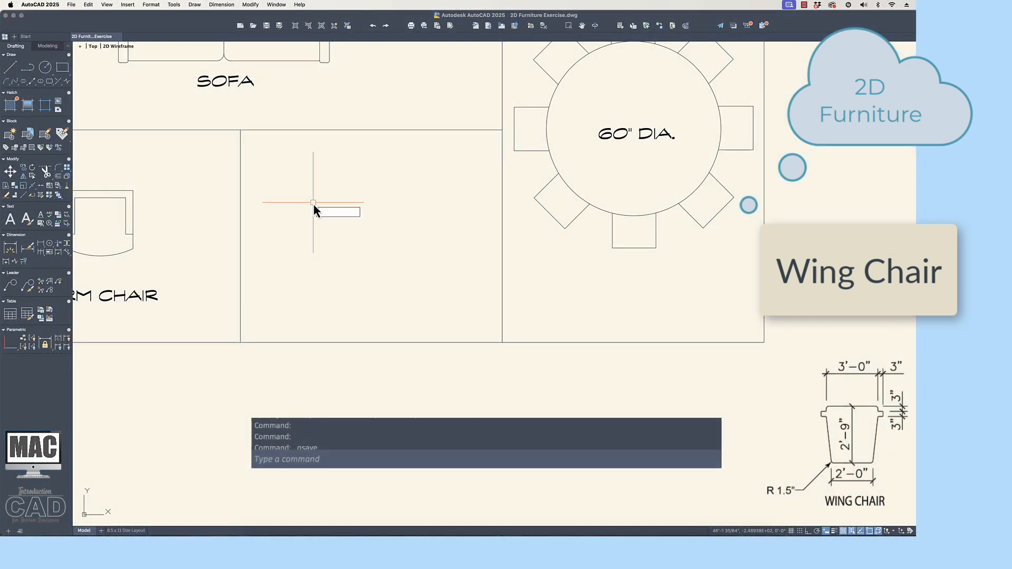
- Draw a 3' horizontal line in the empty cell beside the arm chair and a 2'9" vertical line down from its right end, with Ortho on
text(l)
key(Return)
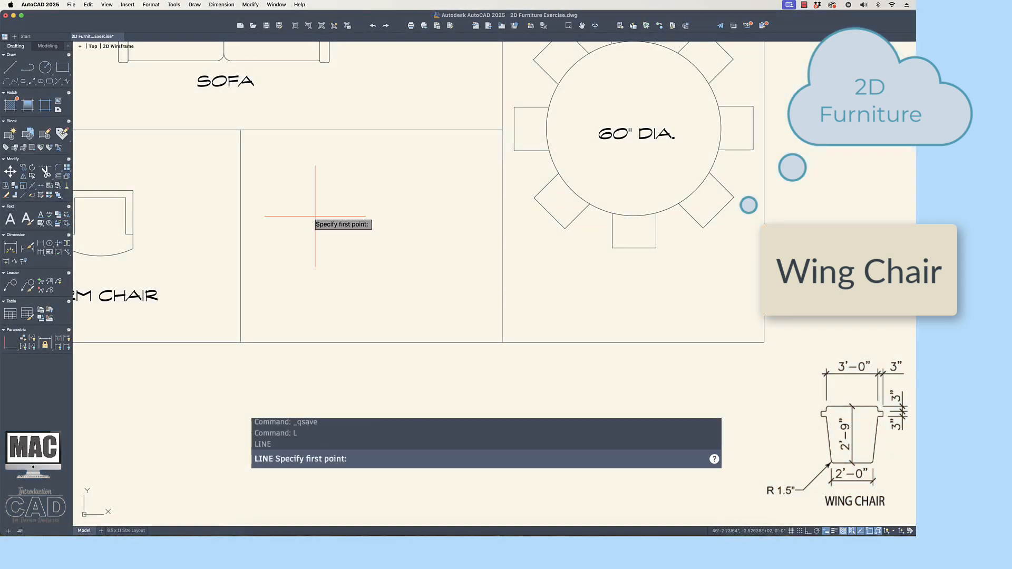
click(314, 197)
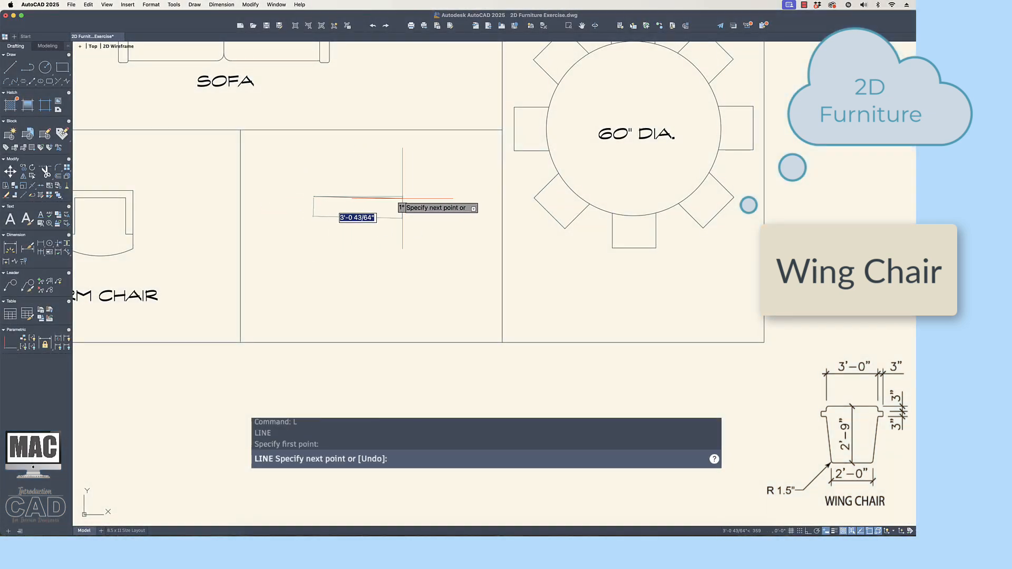
key(F8)
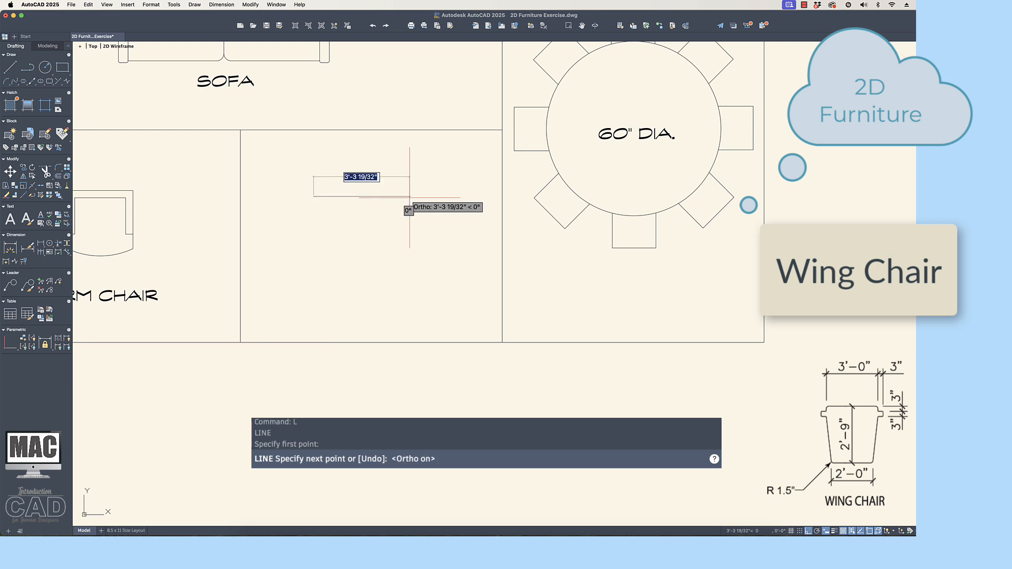
text(3)
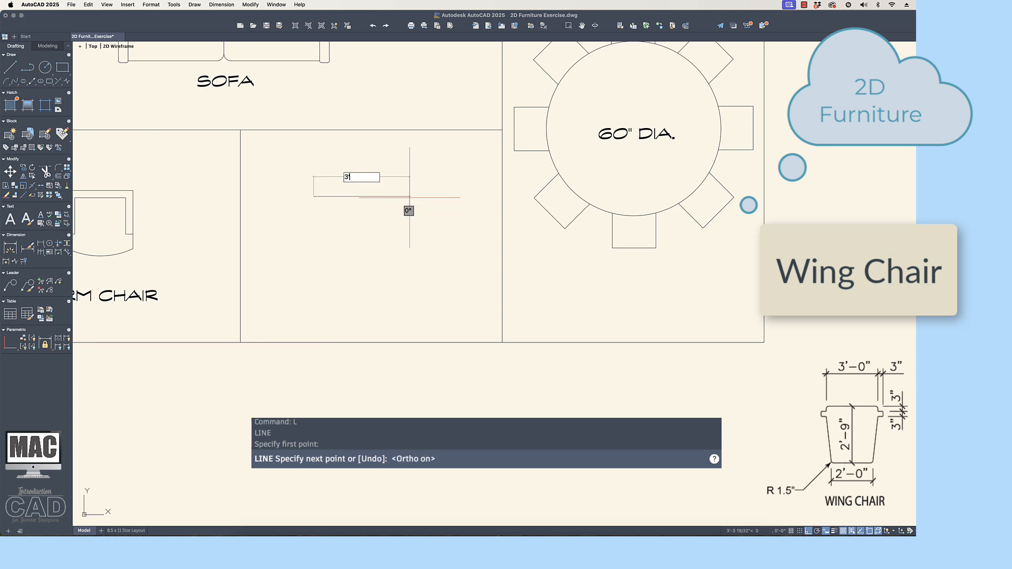
text(')
key(Return)
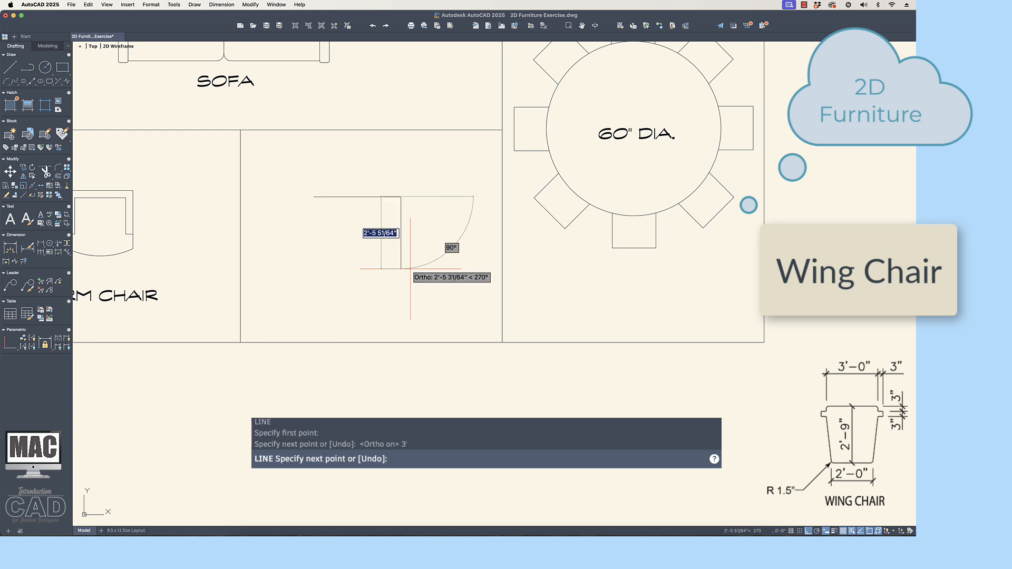
text(2'9)
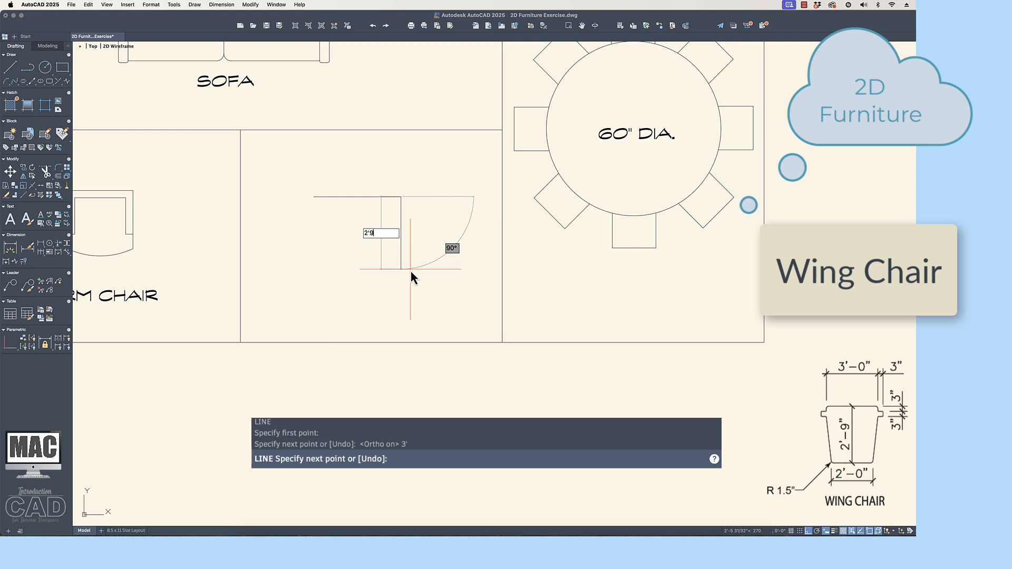
key(Return)
key(Return)
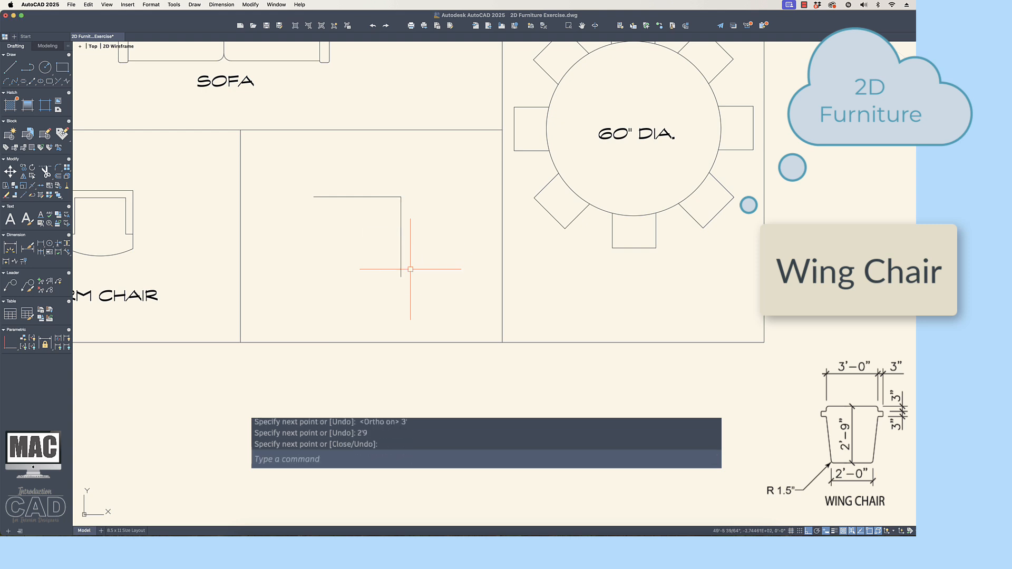
- Copy the 2'9" vertical line from its upper end to the midpoint and the left end of the 3' horizontal line
text(co)
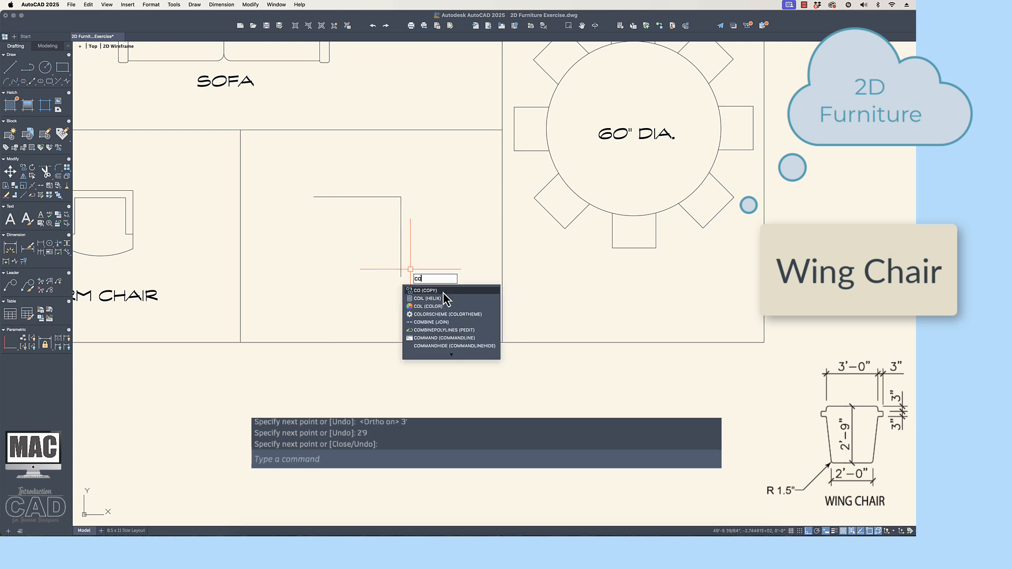
key(Return)
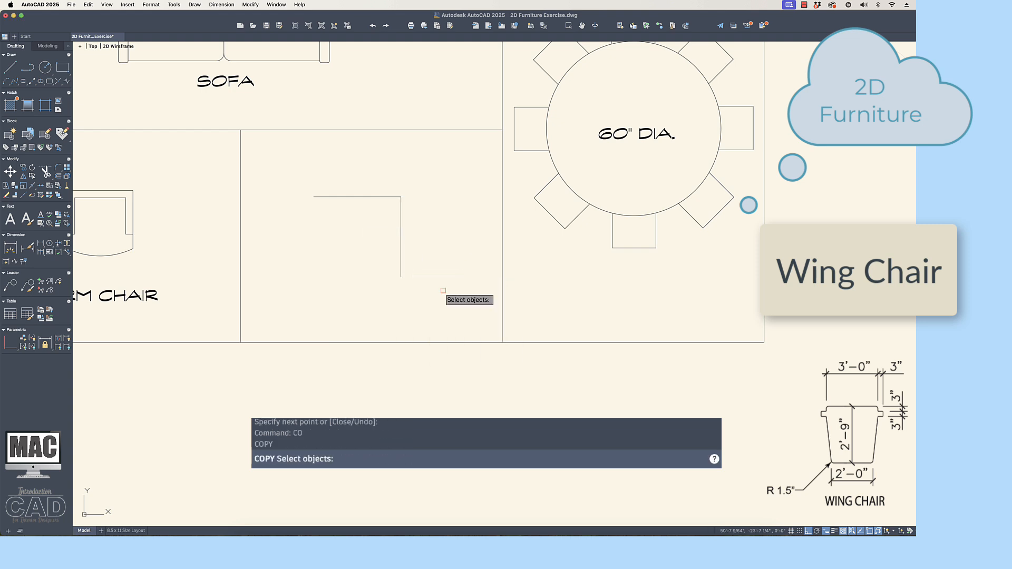
click(401, 216)
key(Return)
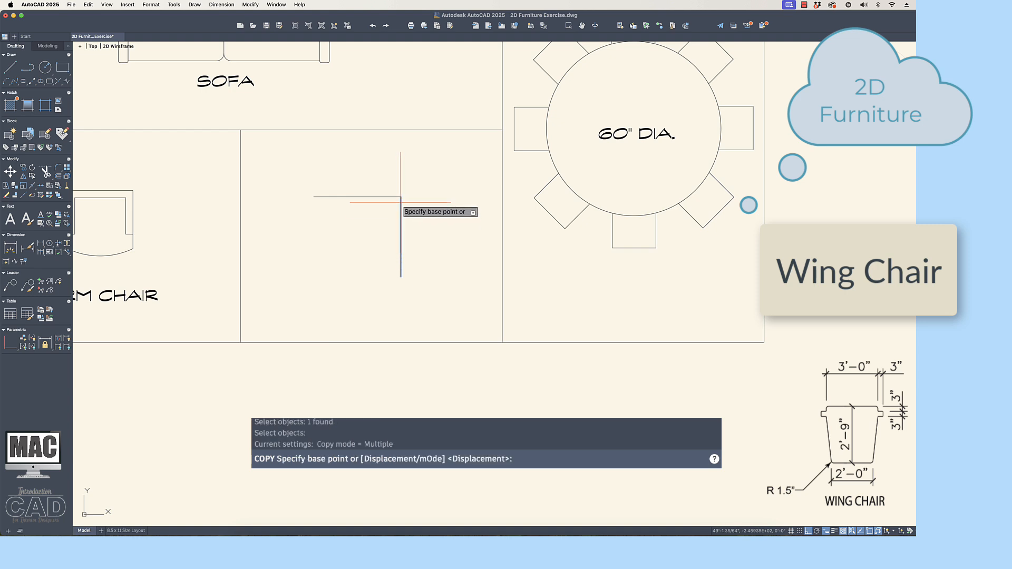
click(401, 196)
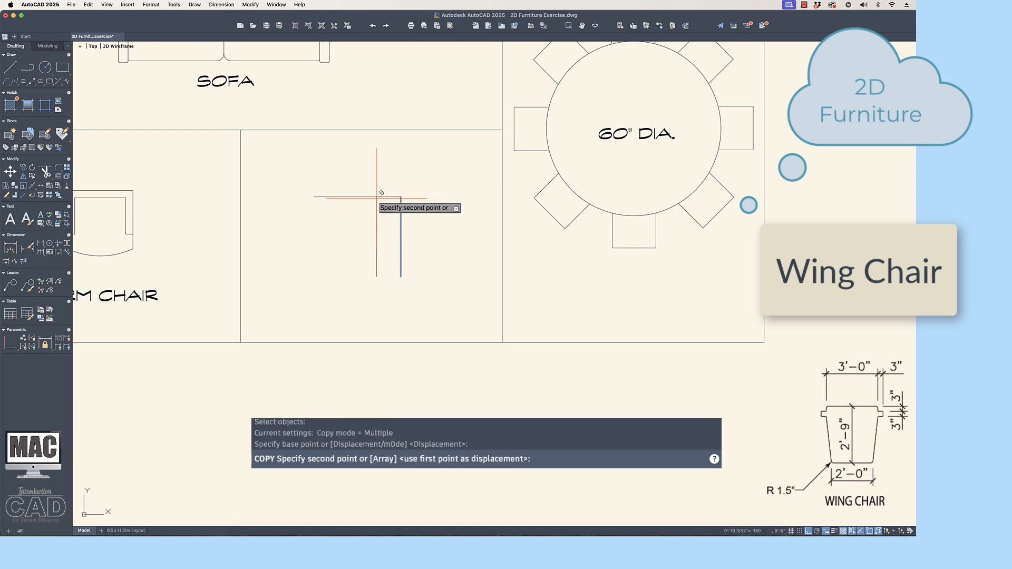
click(357, 196)
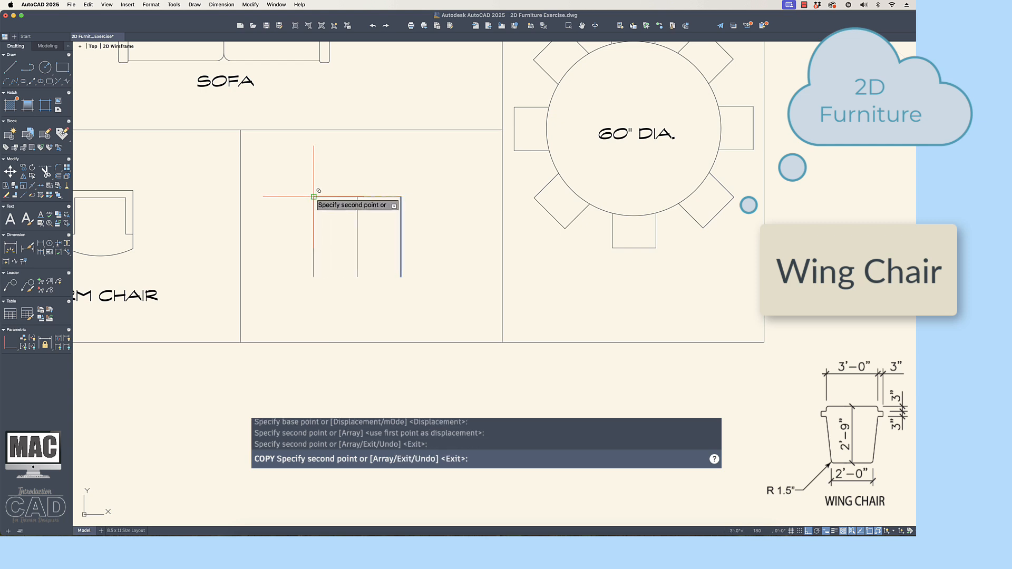
key(Return)
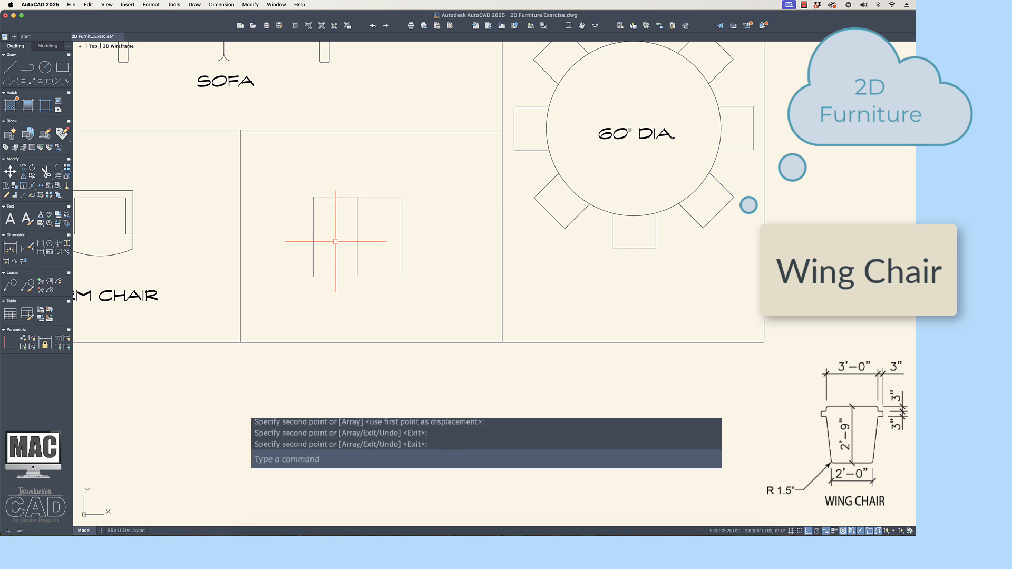
- Draw a separate 2' horizontal line just below the open ends of the three vertical lines
text(L)
key(Return)
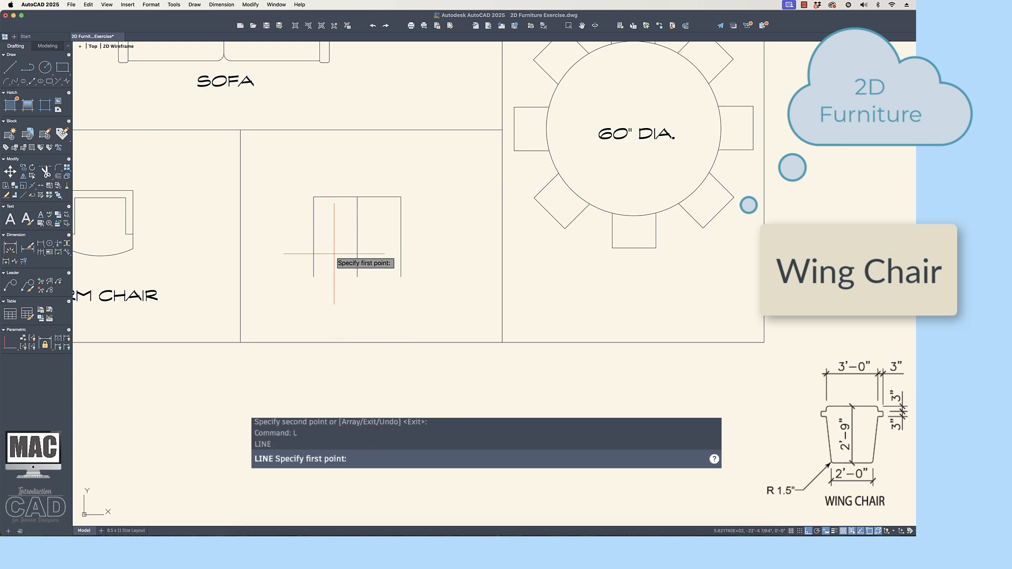
click(337, 288)
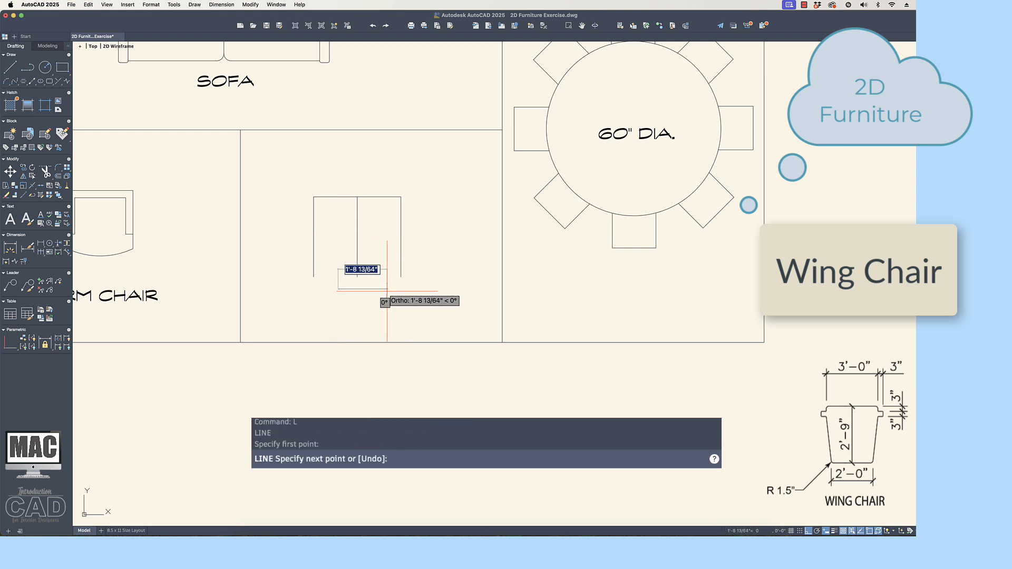
text(2')
key(Return)
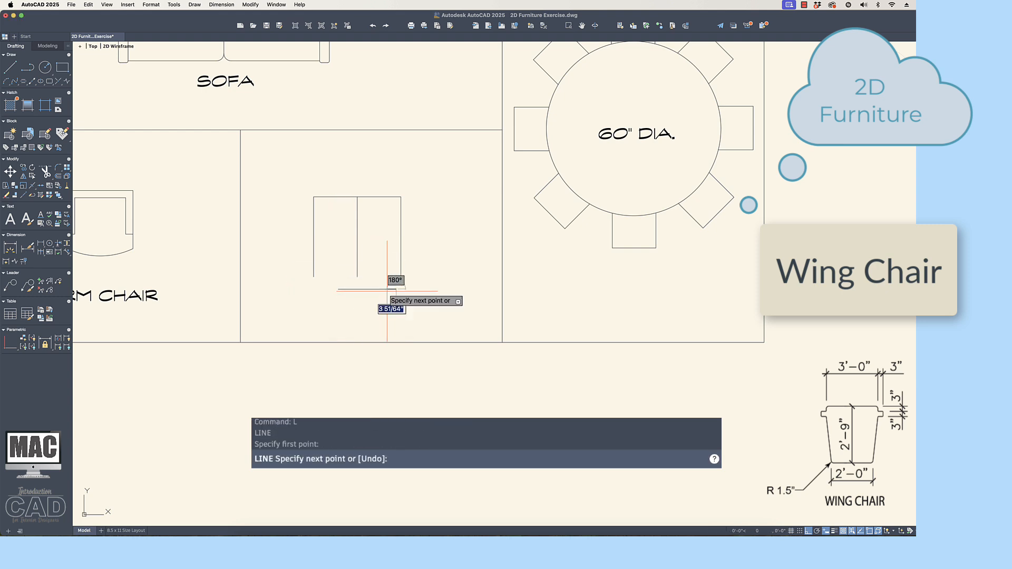
key(Return)
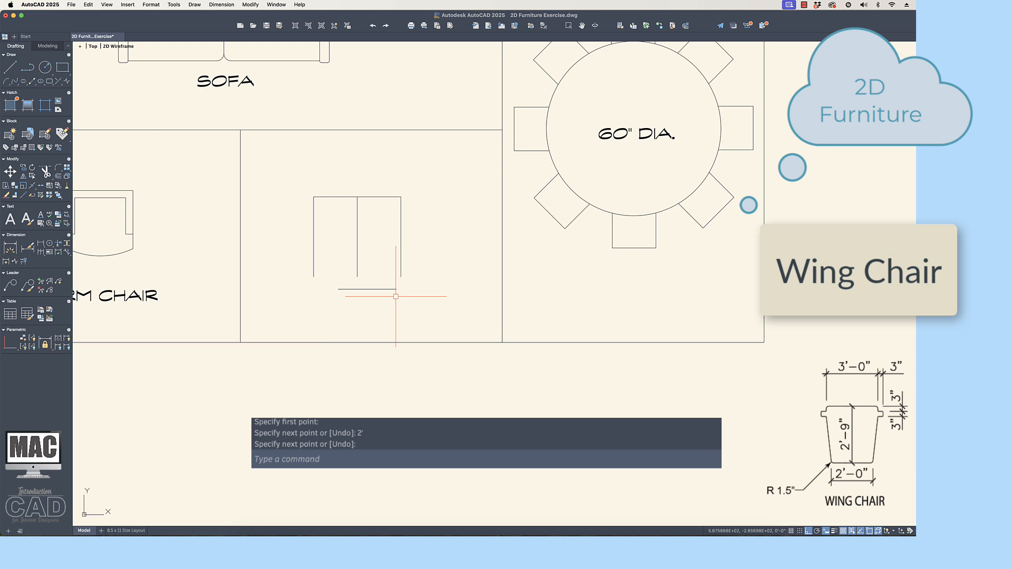
- Move the 2' line by its midpoint onto the lower end of the middle vertical line
text(m)
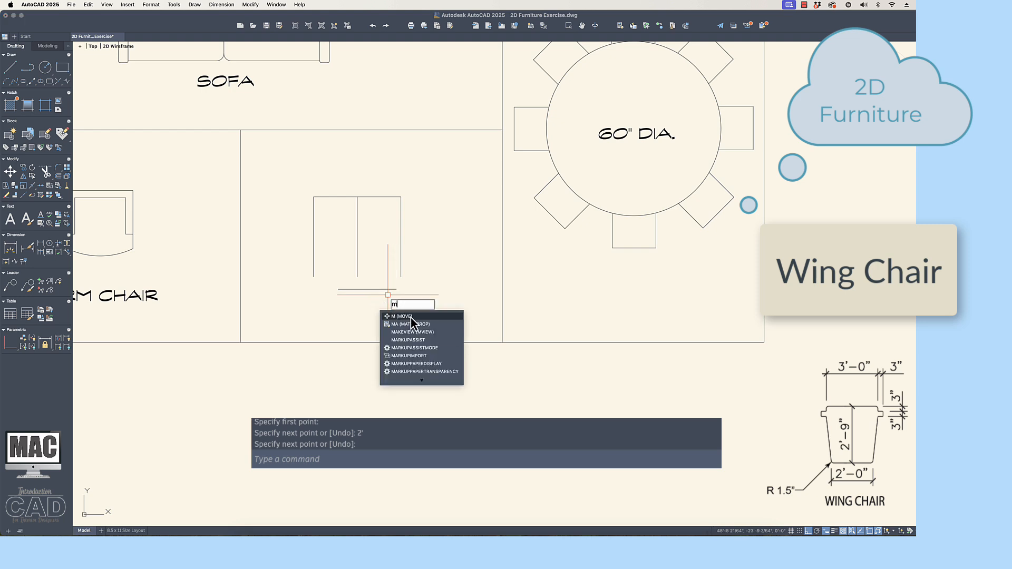
click(410, 317)
click(369, 289)
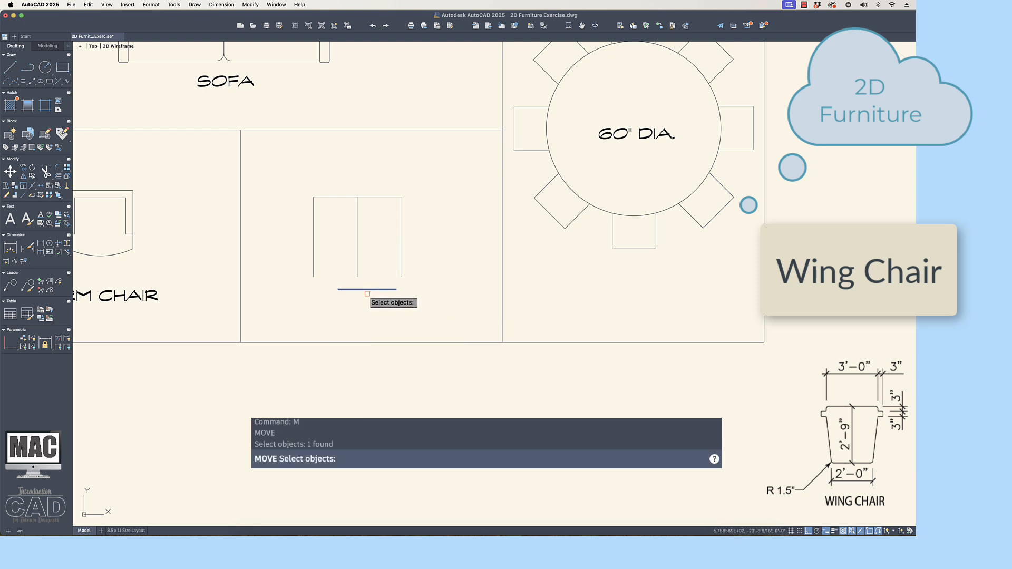
key(Return)
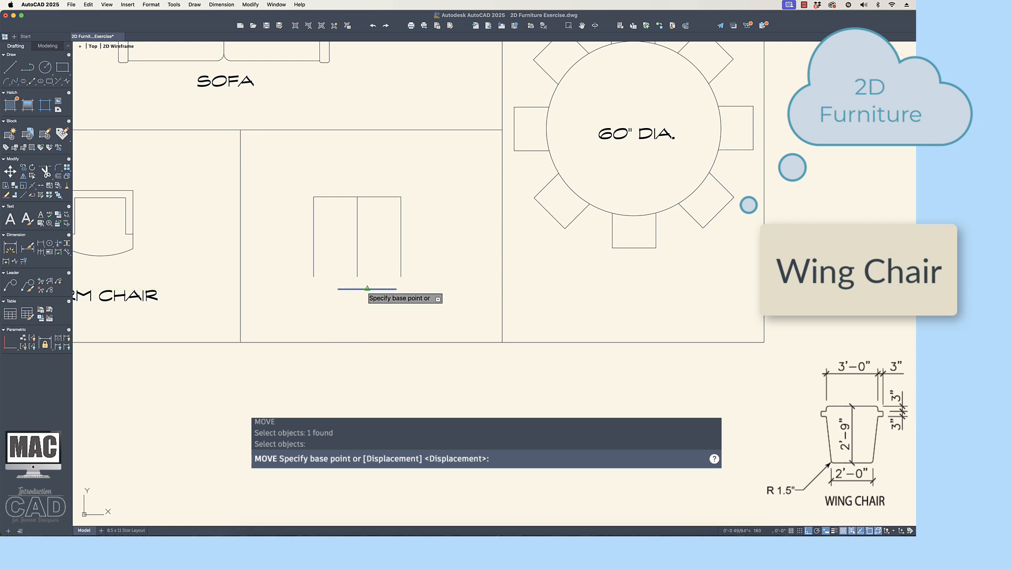
click(367, 289)
click(357, 277)
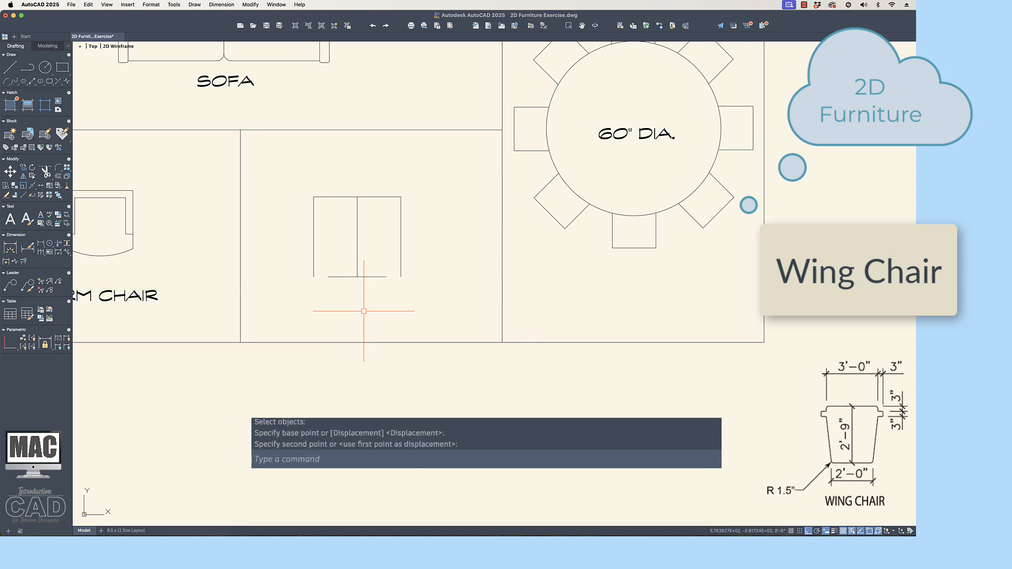
- Offset the chair's back line 3" toward the front, and offset the resulting line another 3" the same way
text(o)
key(Return)
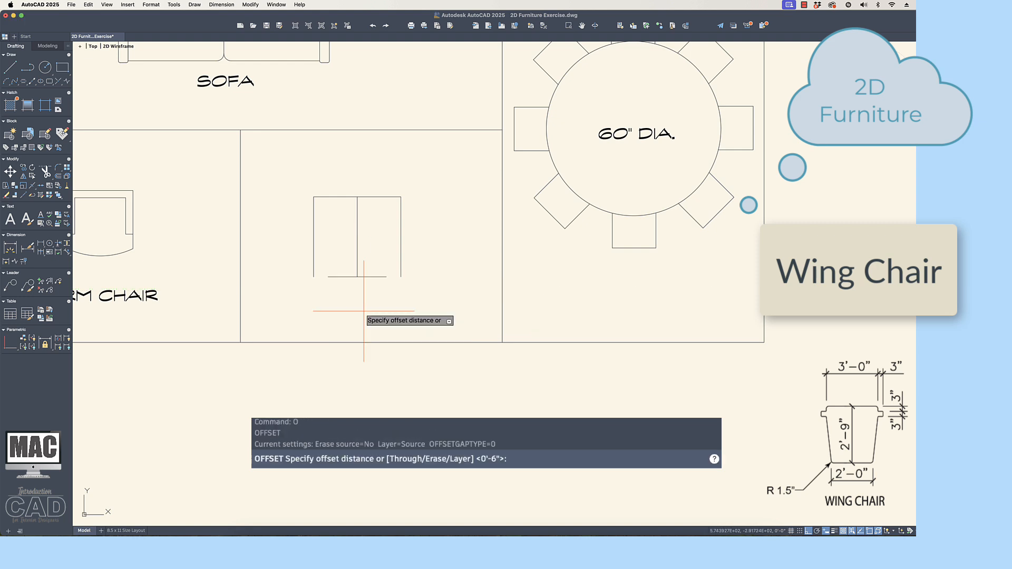
text(3)
key(Return)
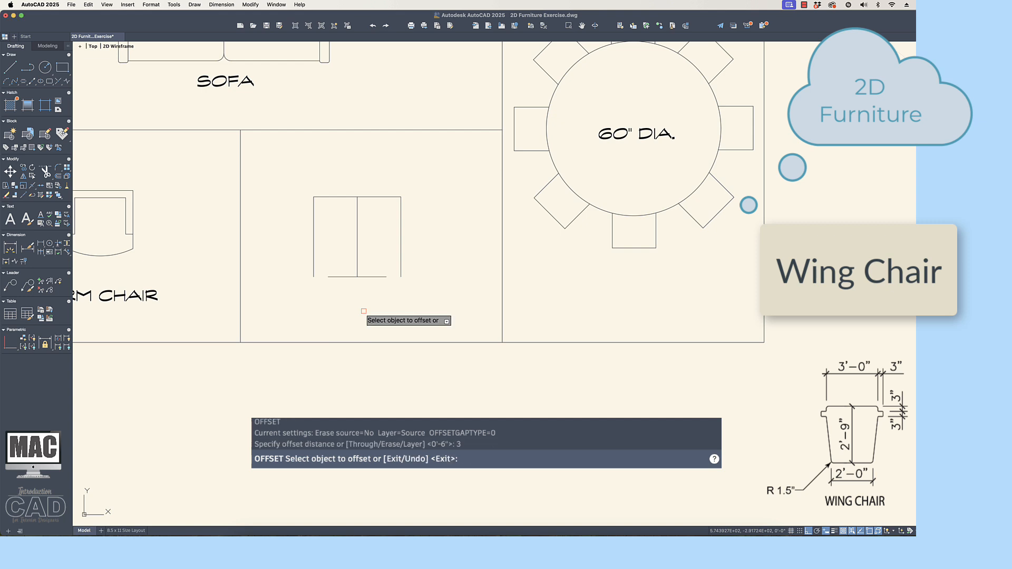
click(377, 197)
click(377, 210)
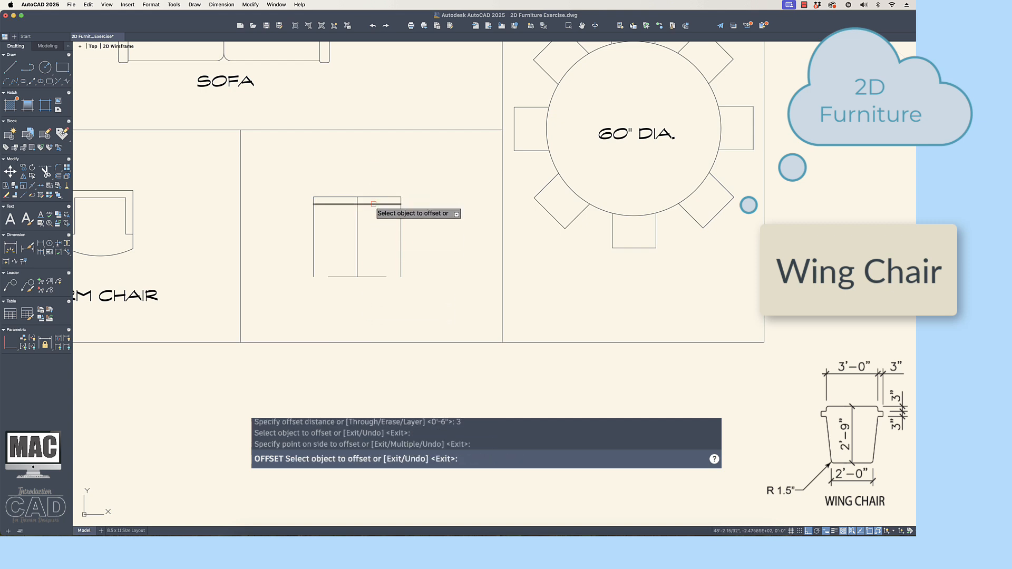
click(376, 203)
click(382, 224)
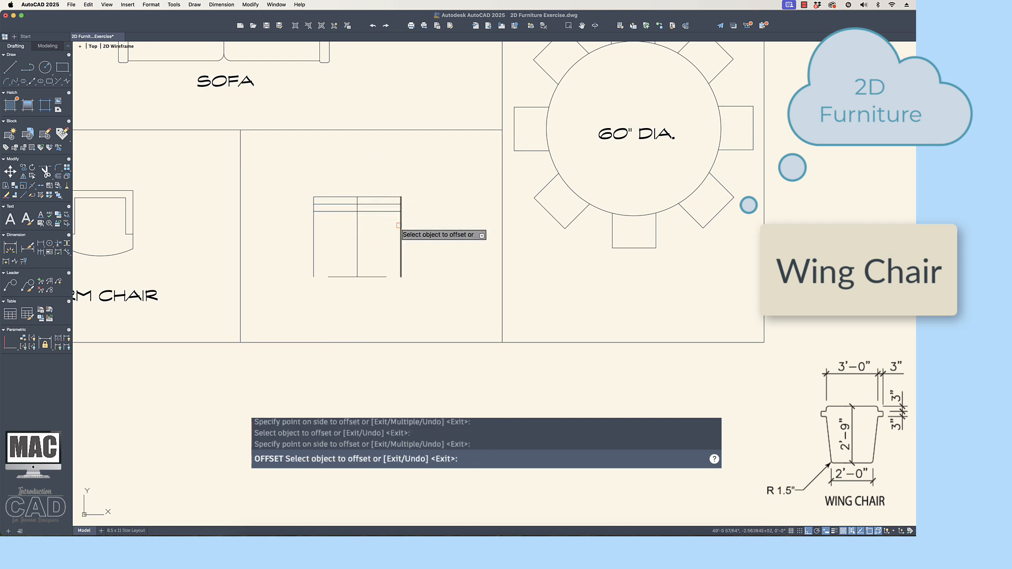
- Offset the chair's two outer side lines inward by 3"
click(400, 227)
click(377, 225)
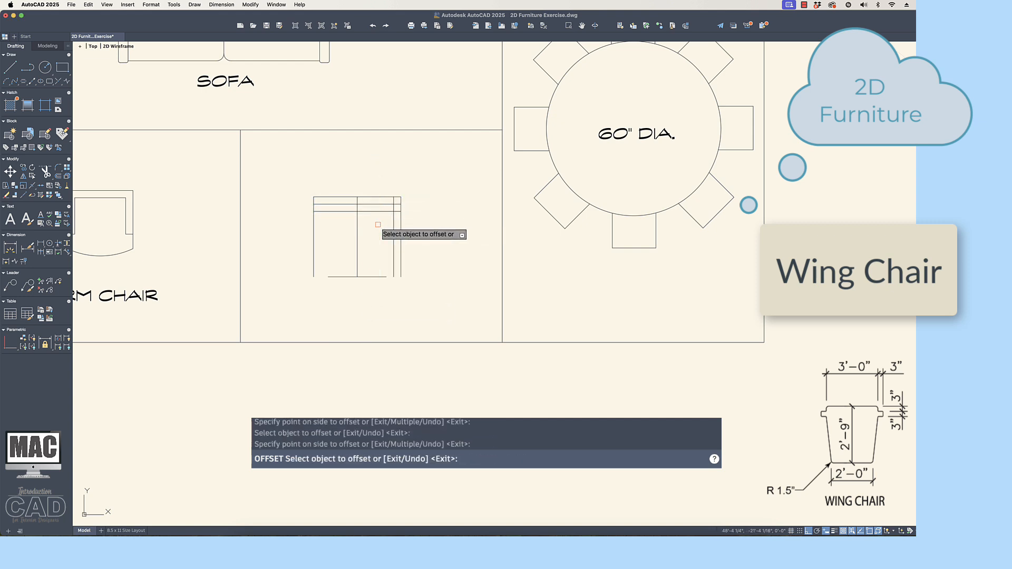
click(314, 224)
click(327, 225)
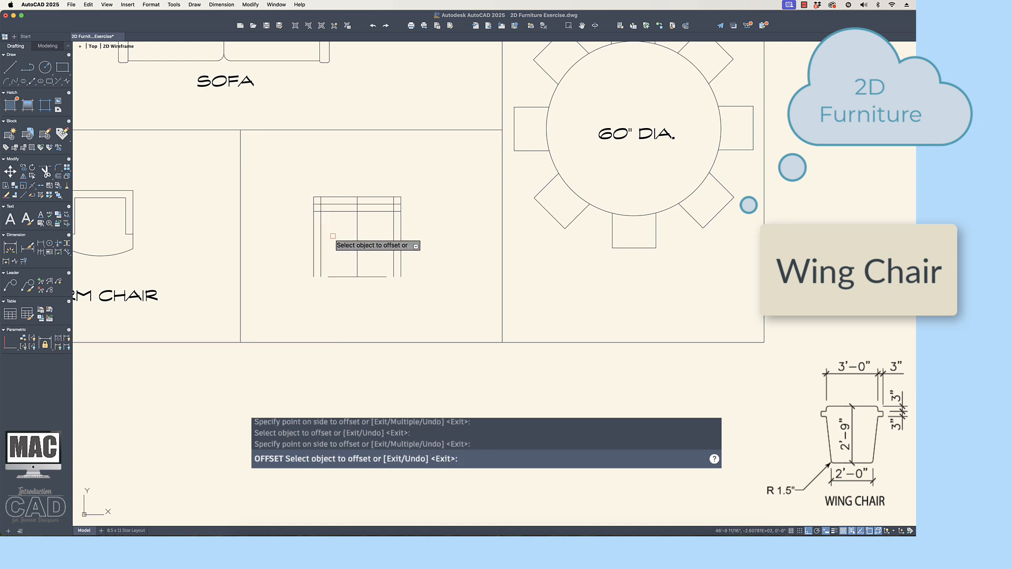
key(Return)
- Trim the outer back corners and the outer side lines in front of the wings, keeping only the short wing ends
scroll(354, 216, up, 4)
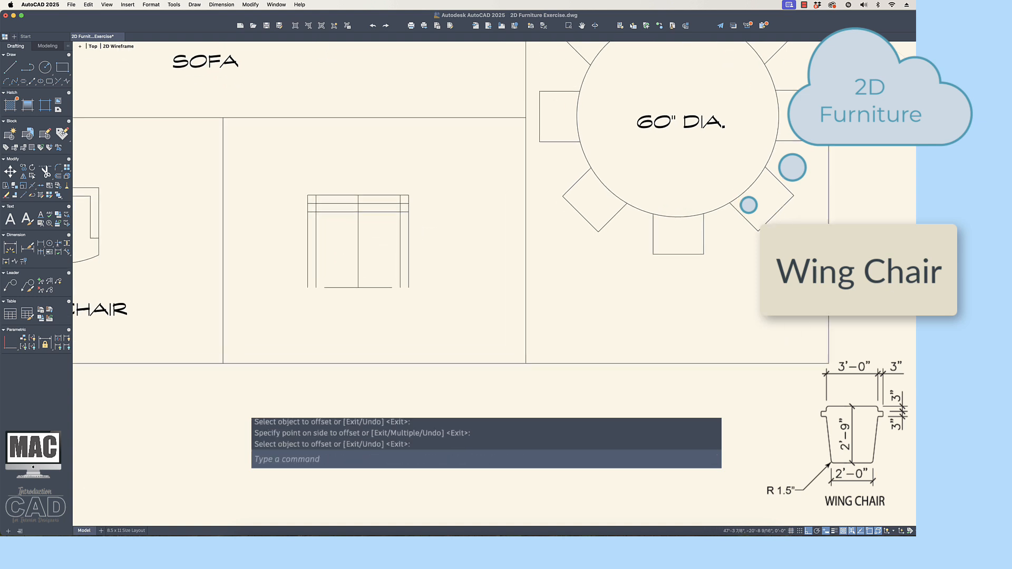
scroll(348, 224, up, 4)
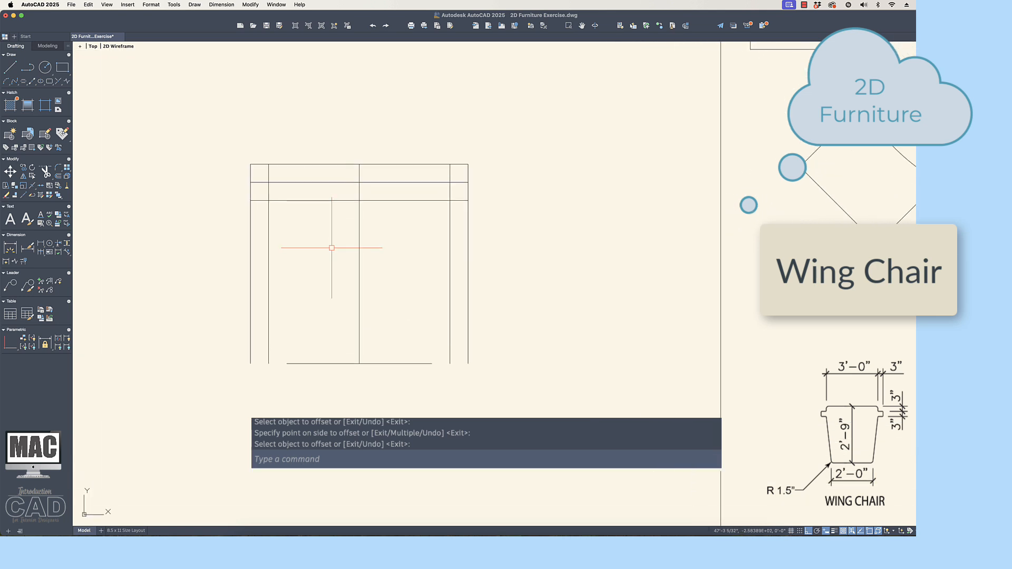
text(tr)
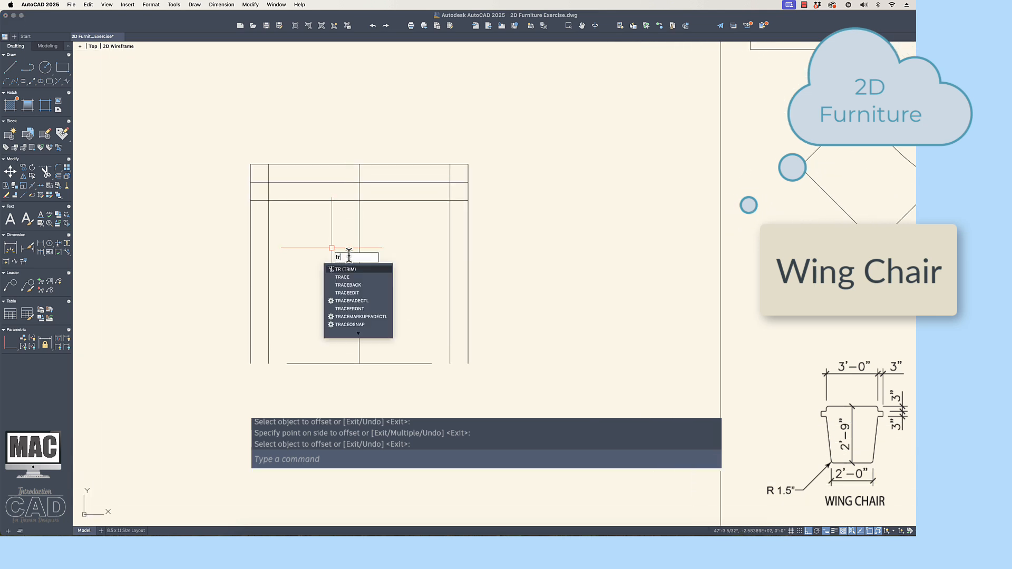
key(Return)
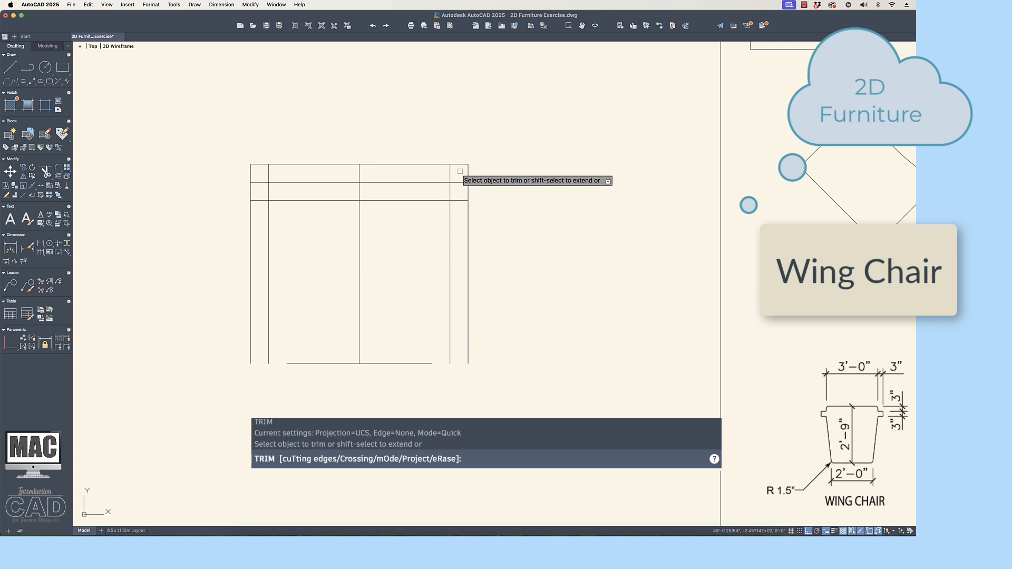
click(459, 164)
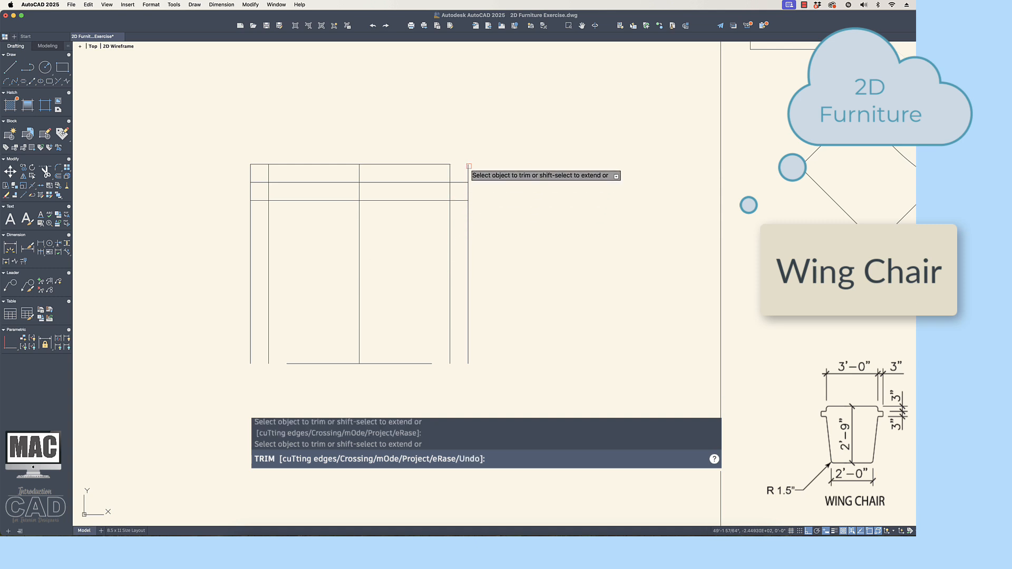
click(467, 173)
click(467, 208)
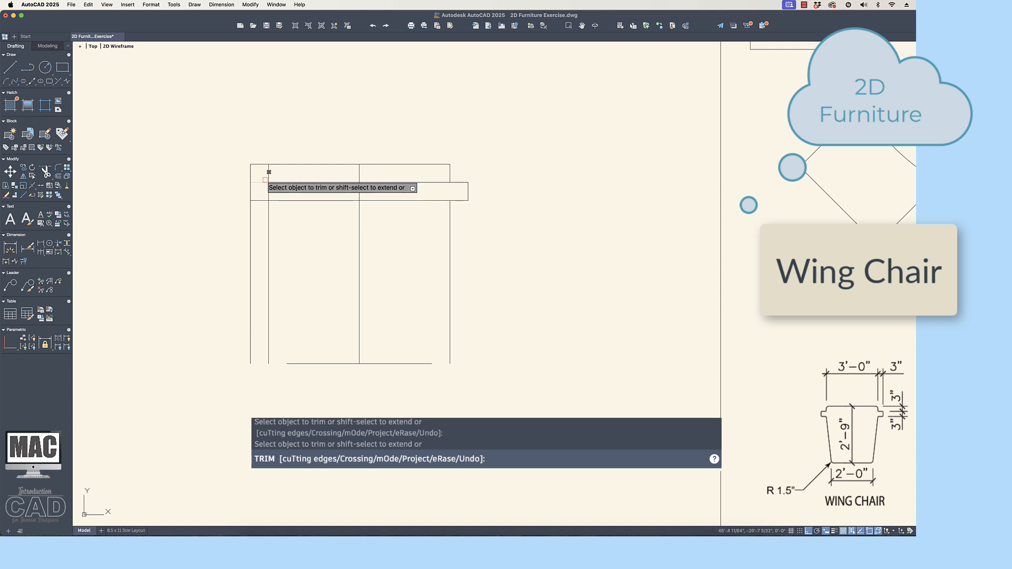
click(260, 164)
click(252, 173)
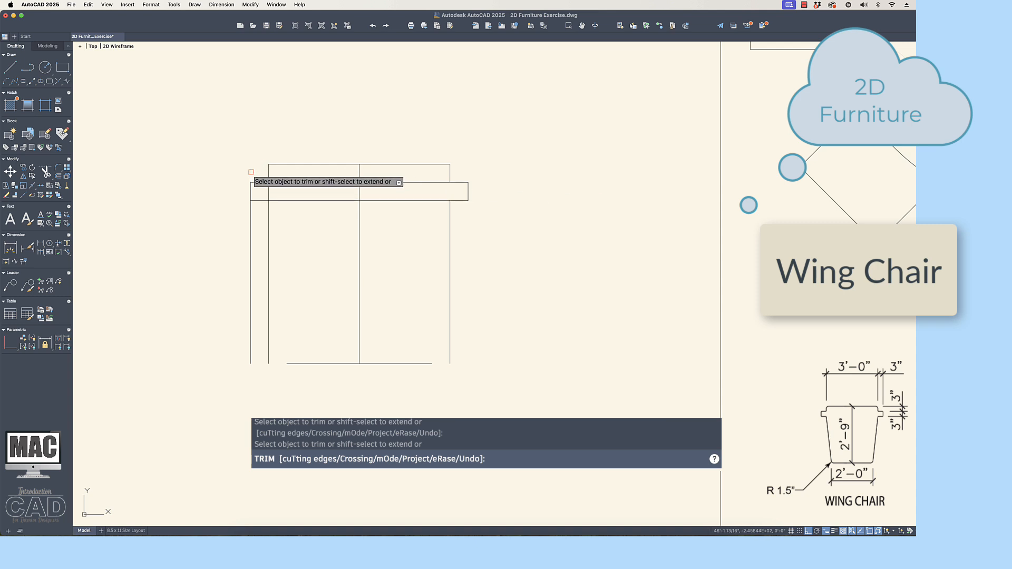
click(252, 206)
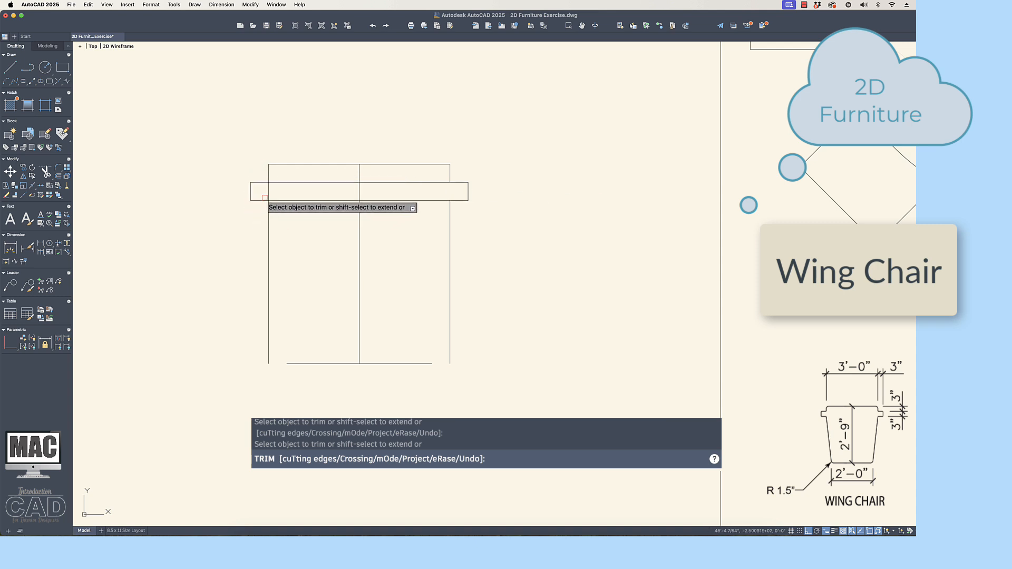
- Trim the lines crossing between and inside the two wings, and delete the chair's vertical centre line
click(268, 194)
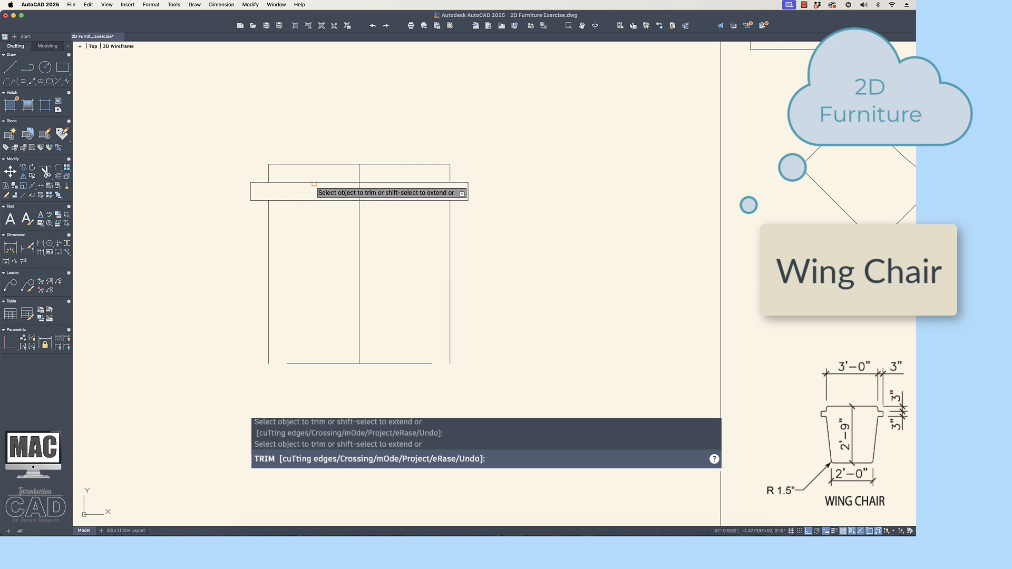
click(315, 183)
click(310, 200)
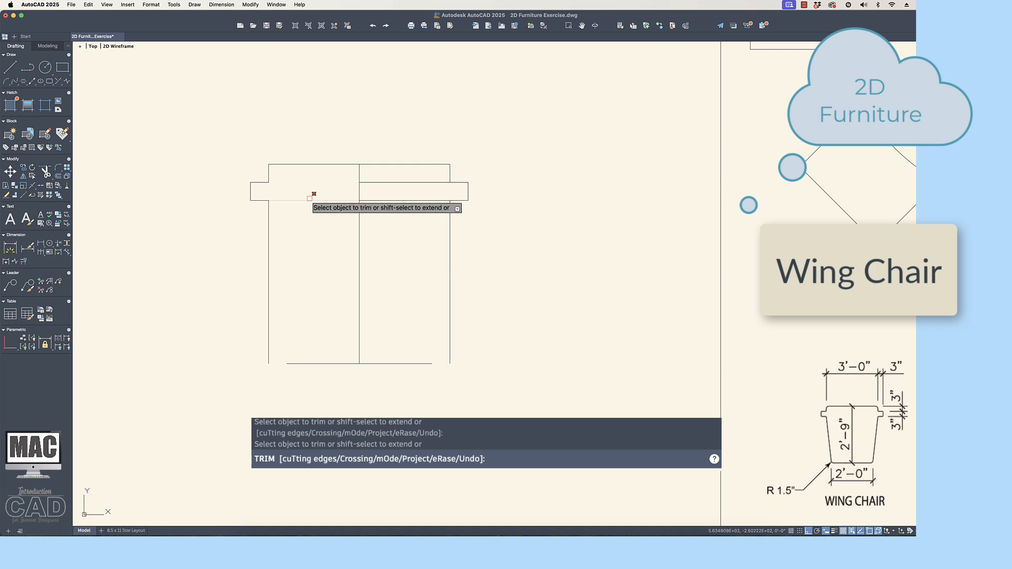
click(383, 183)
key(Return)
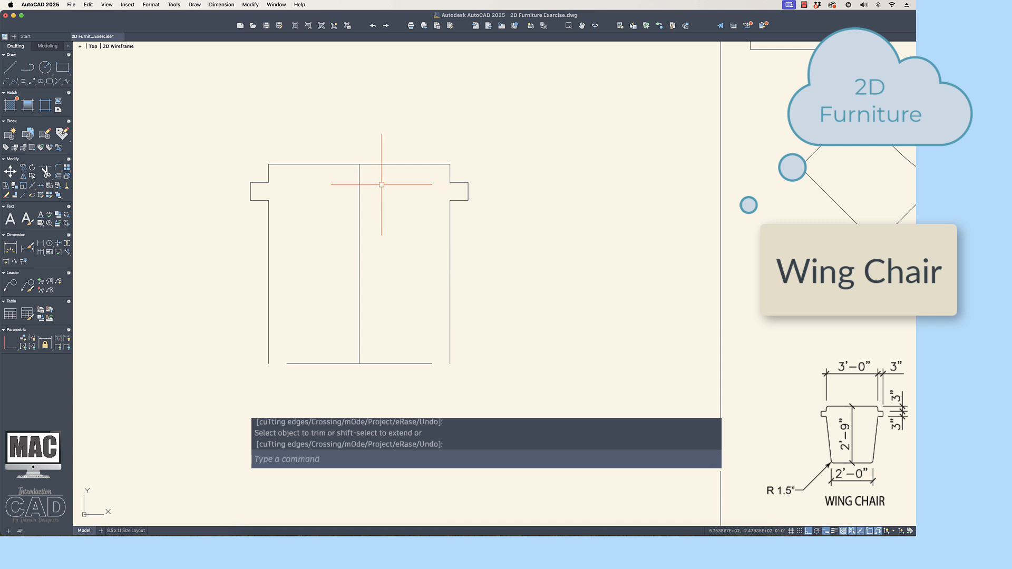
click(359, 194)
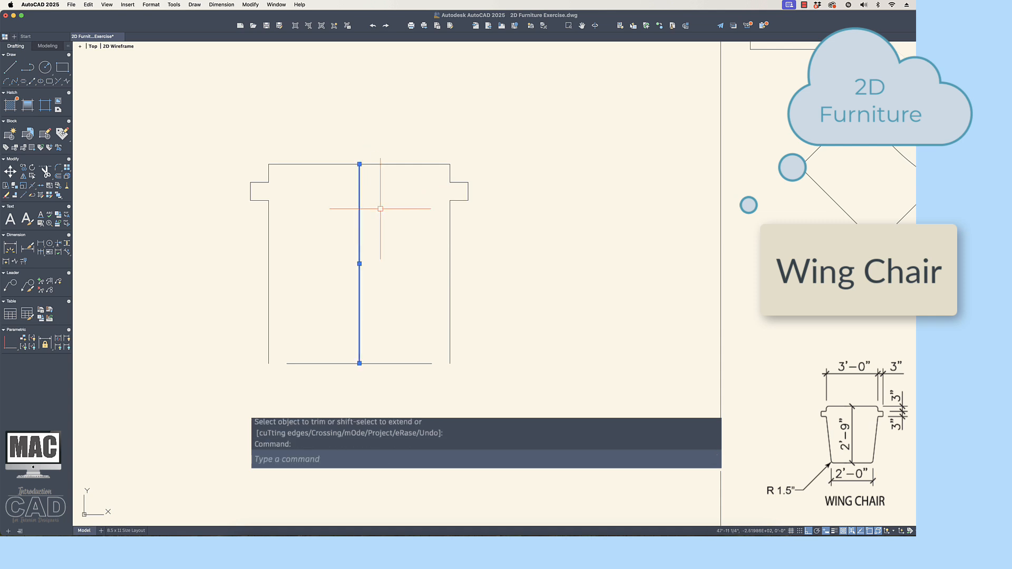
key(Delete)
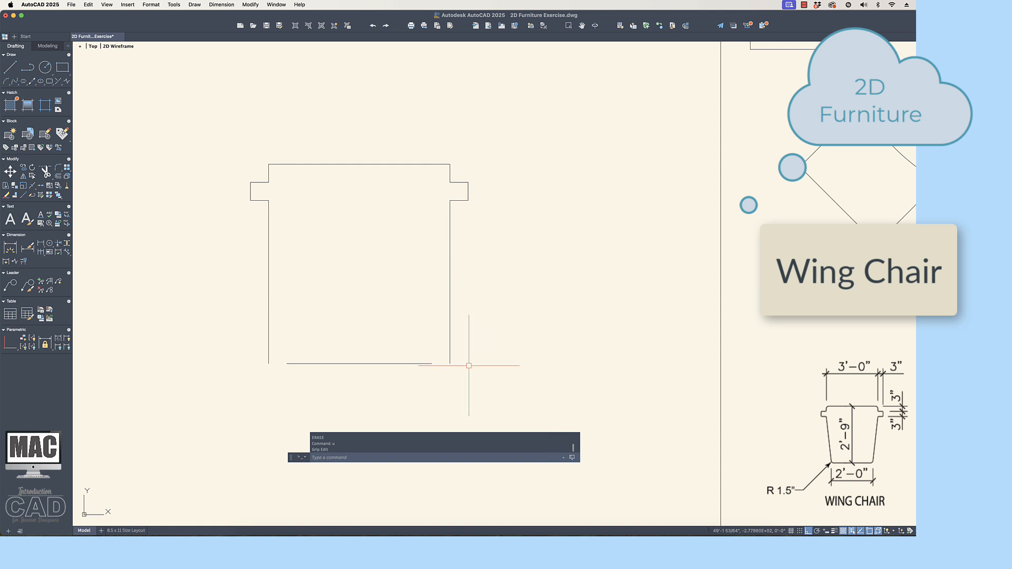
- Stretch the lower end of the chair's right side line to the right end of the 2' front line
click(450, 358)
click(449, 363)
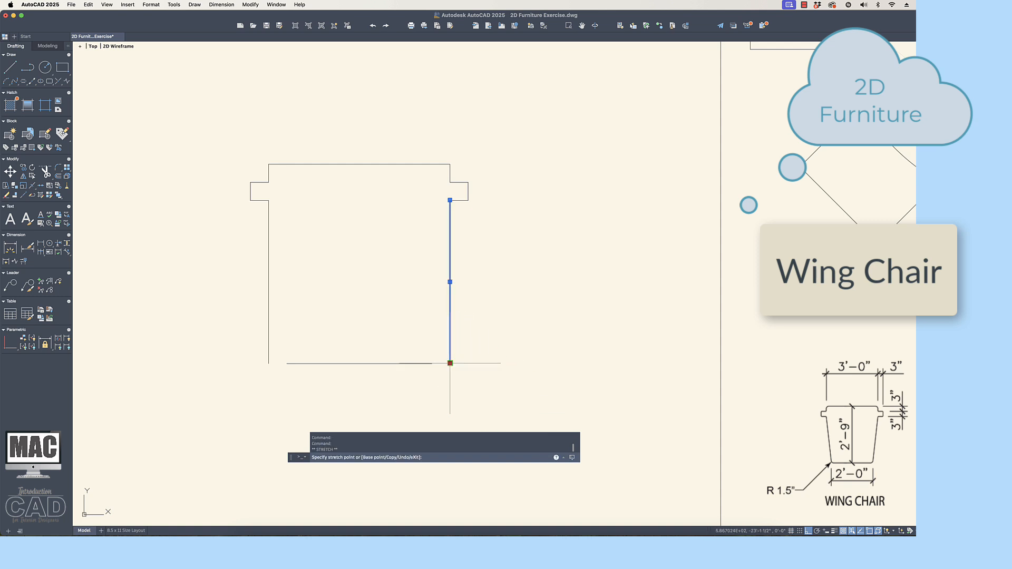
click(432, 363)
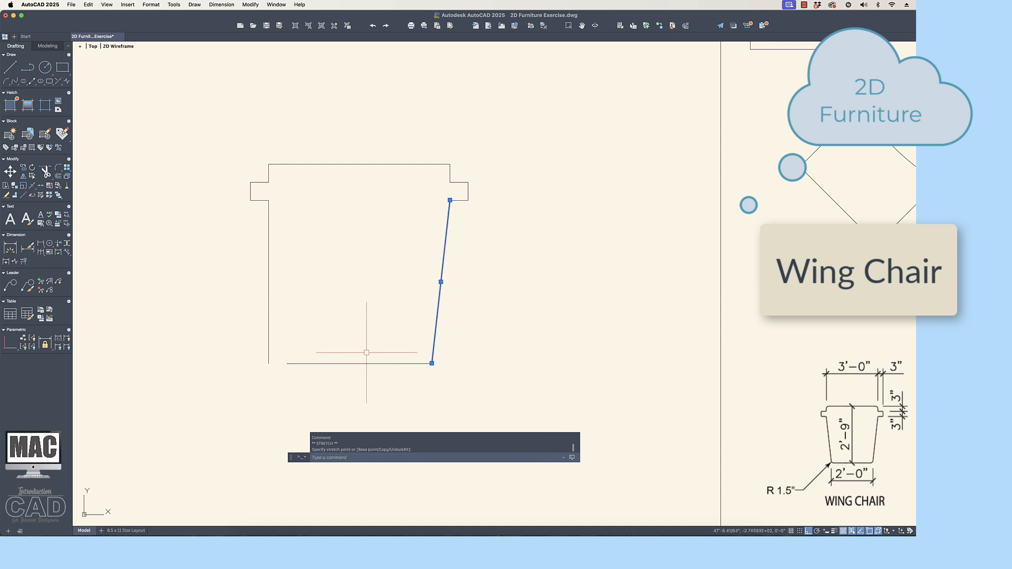
- Stretch the lower end of the chair's left side line to the left end of the 2' front line
key(Escape)
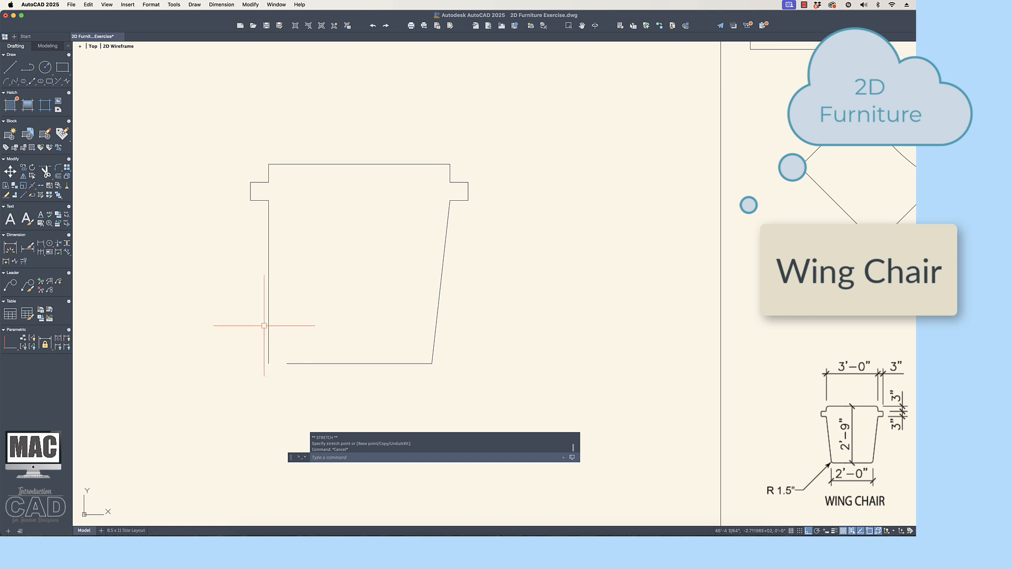
click(268, 324)
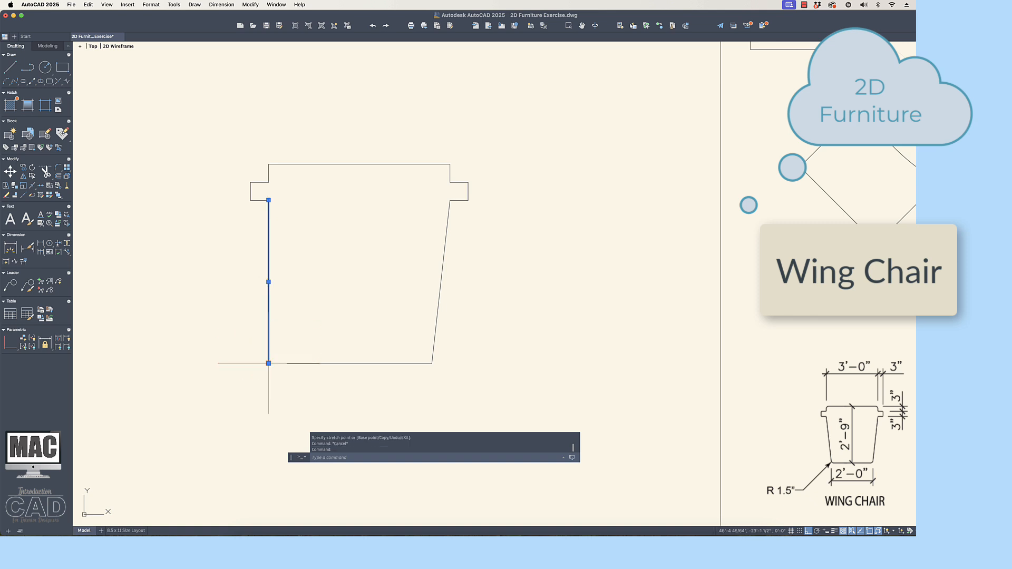
click(268, 363)
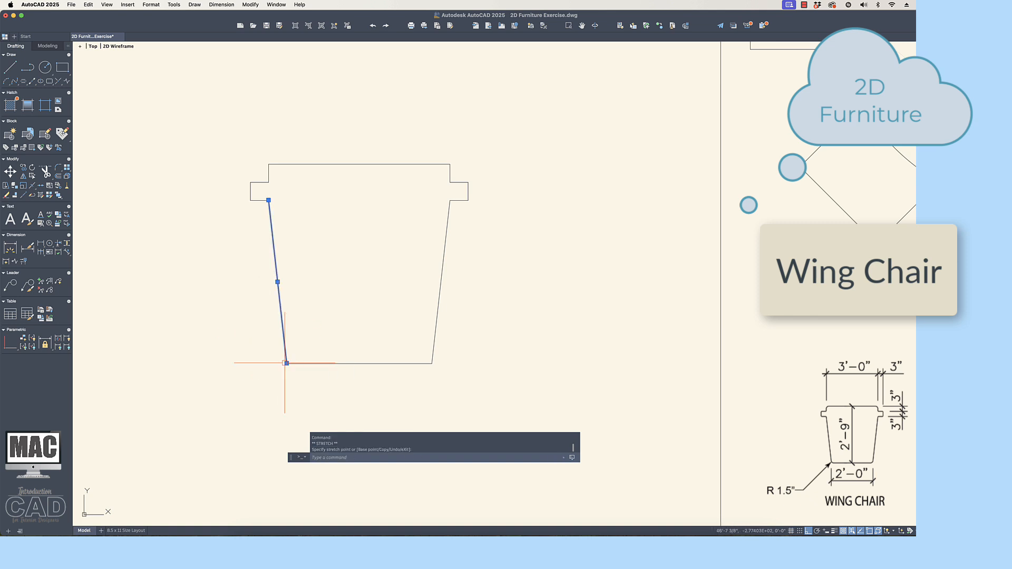
click(286, 363)
key(Escape)
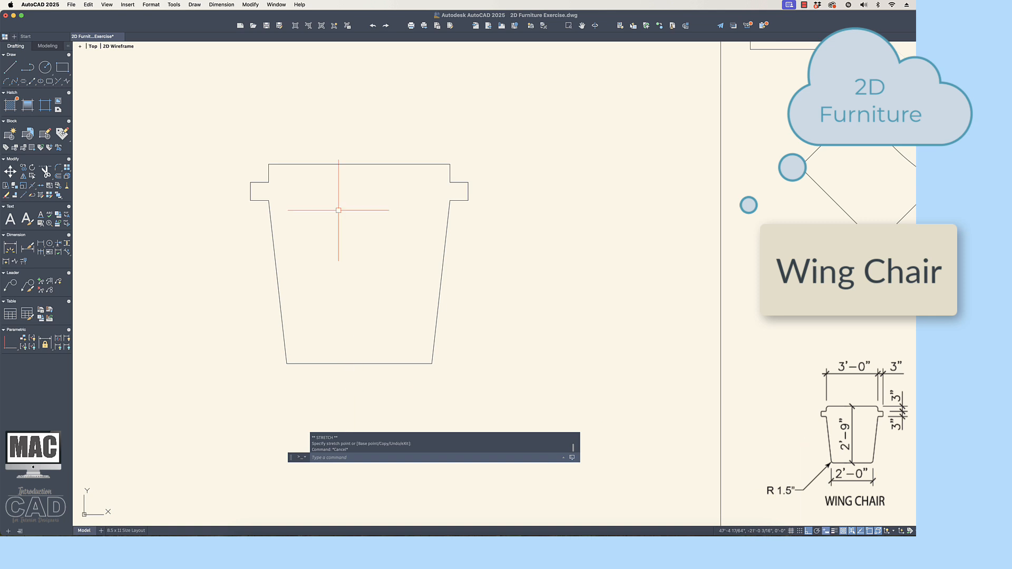
- Fillet the chair's two back corners with a 1.5" radius, using the Multiple option
text(F)
key(Return)
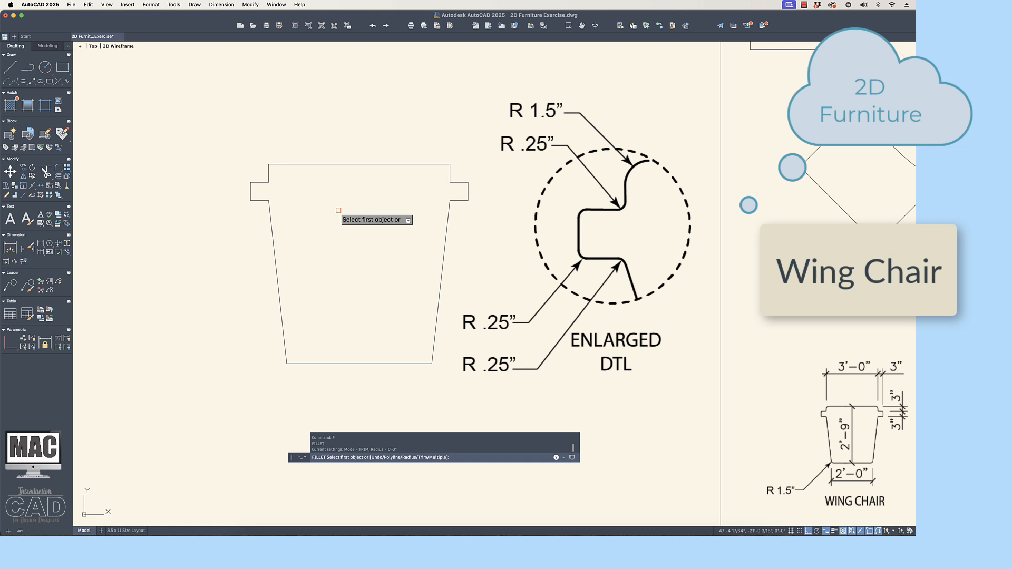
text(r)
key(Return)
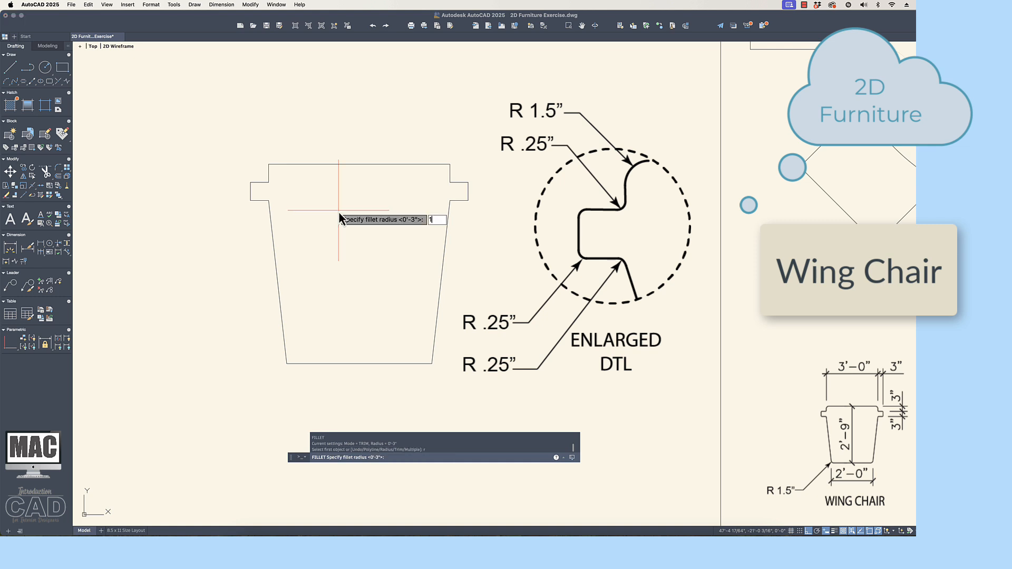
text(1.5)
key(Return)
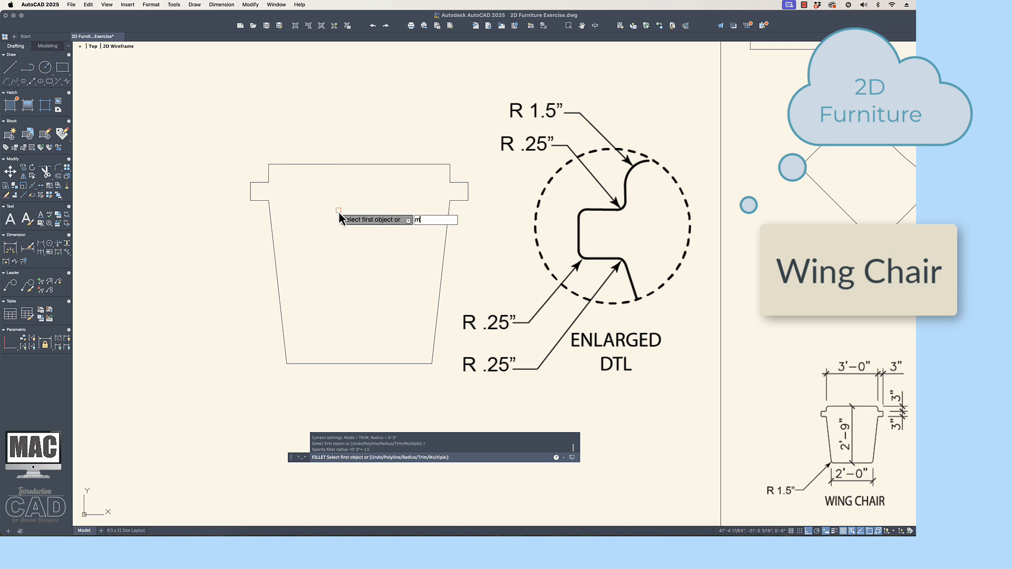
key(Return)
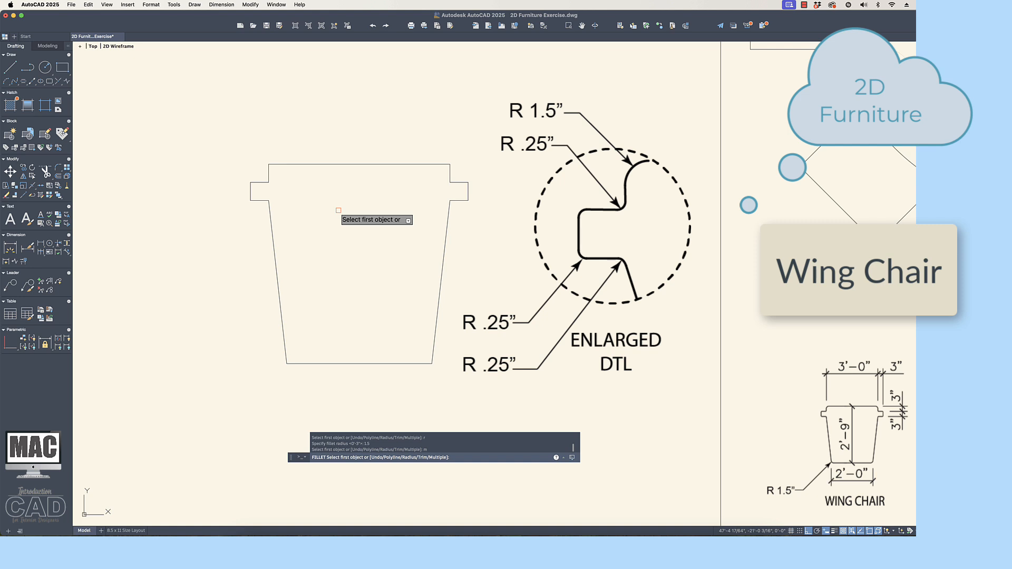
click(270, 171)
click(280, 165)
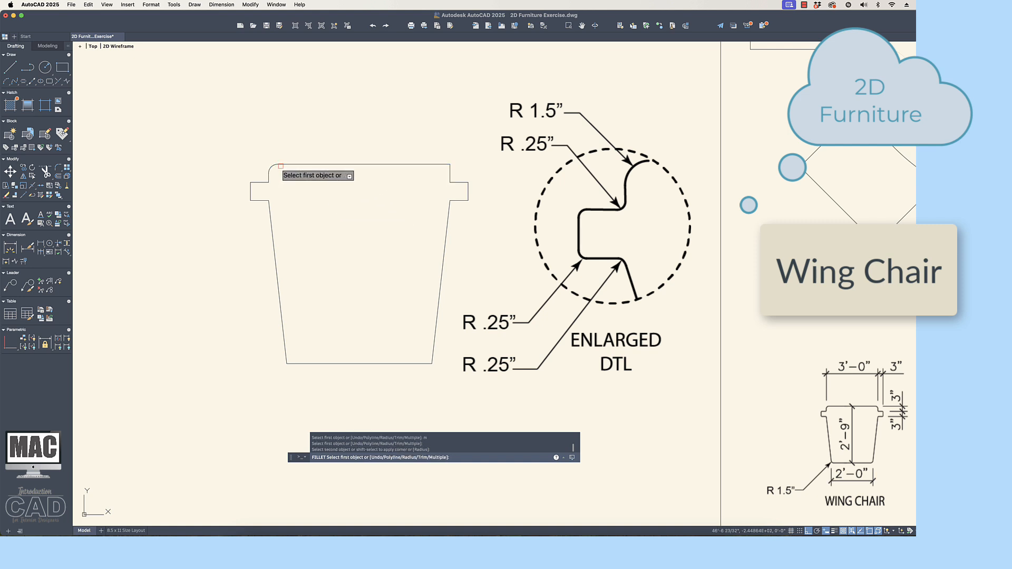
click(450, 174)
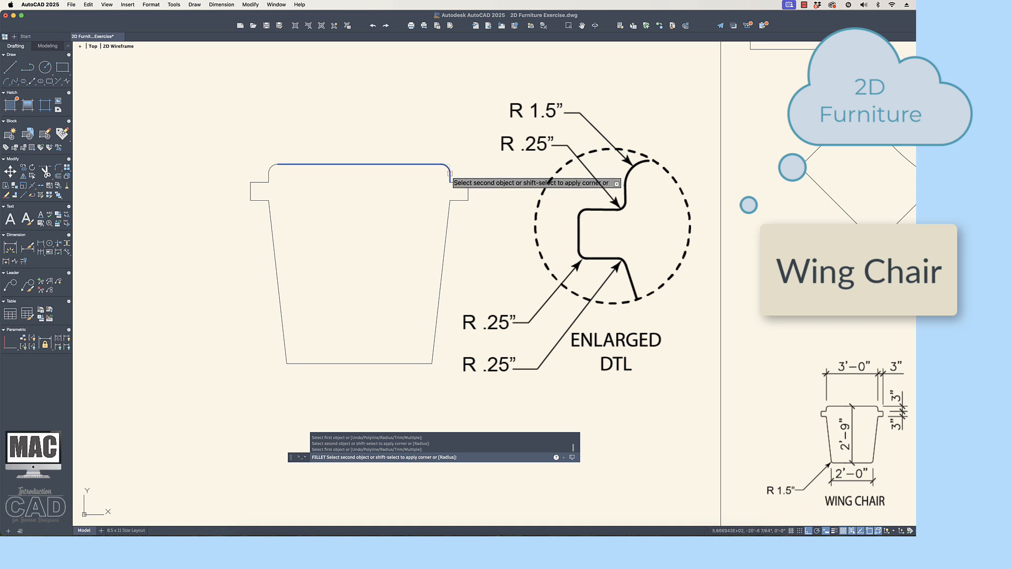
click(451, 174)
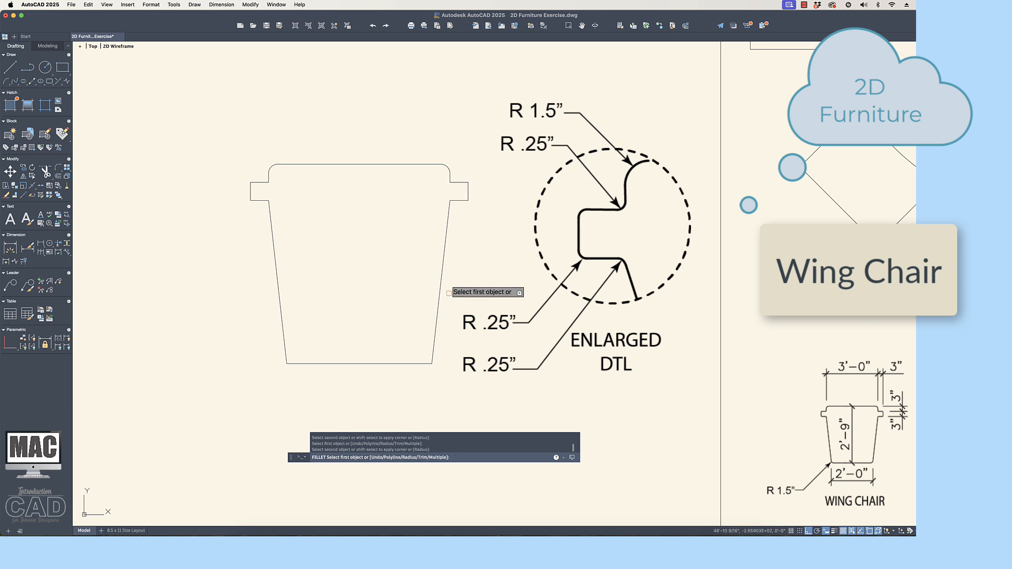
- Fillet the chair's two front corners with the same 1.5" radius and end the Fillet command
click(433, 348)
click(422, 362)
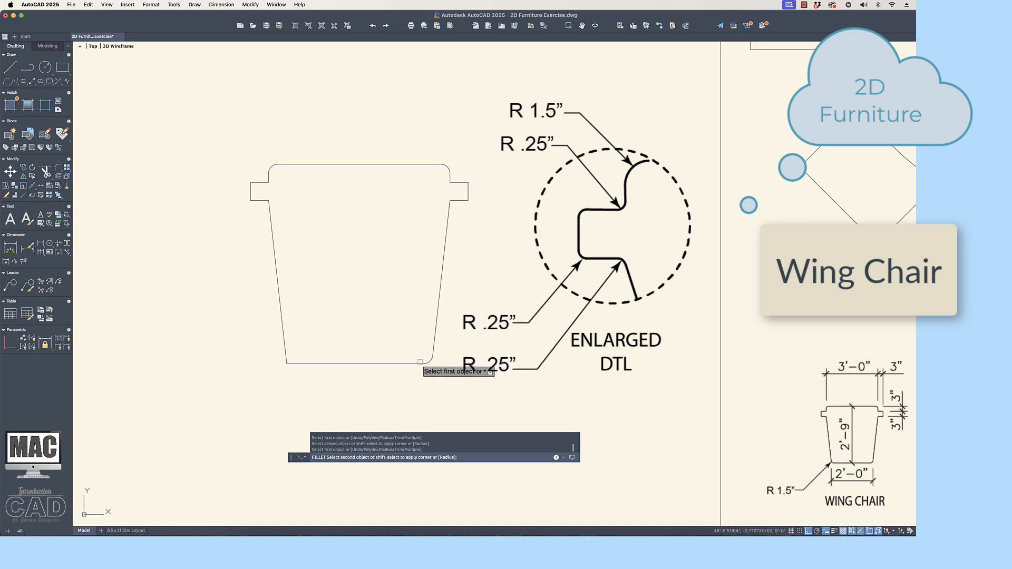
click(297, 361)
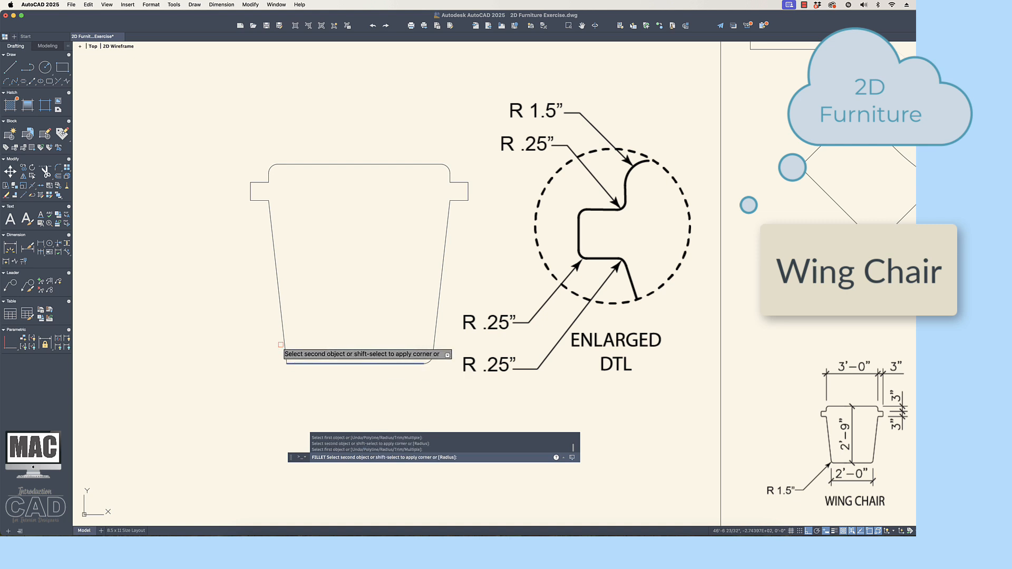
click(284, 342)
key(Return)
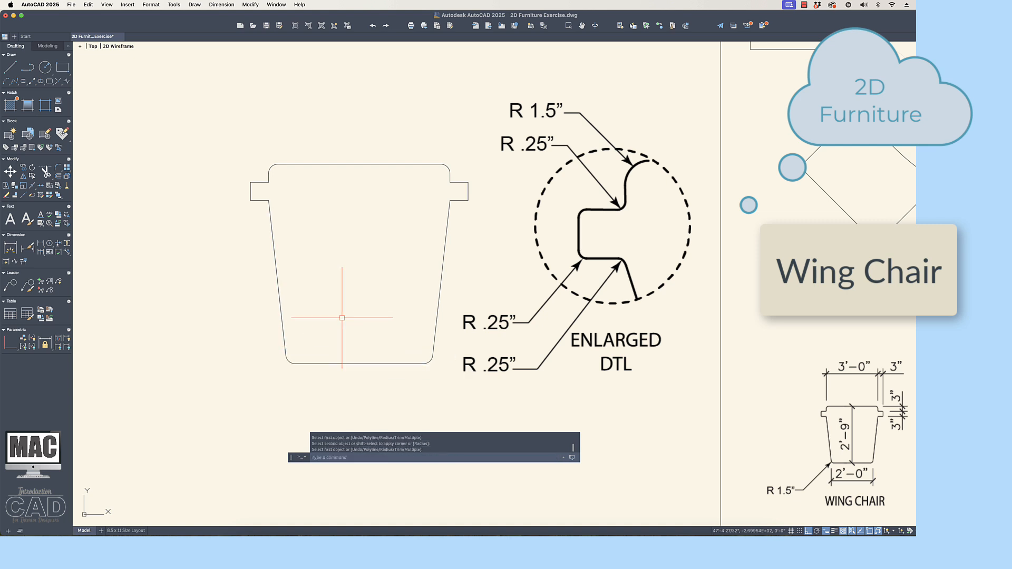
- Fillet the left wing's corners, including where it meets the chair body, with a .25" radius in Multiple mode
key(Return)
scroll(335, 257, up, 1)
scroll(335, 257, up, 1)
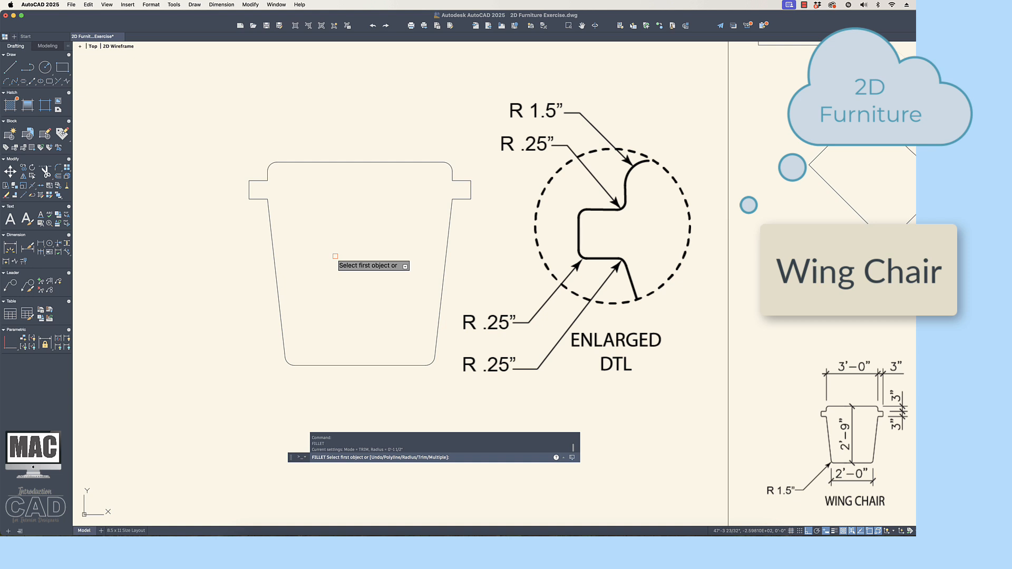
text(r)
key(Return)
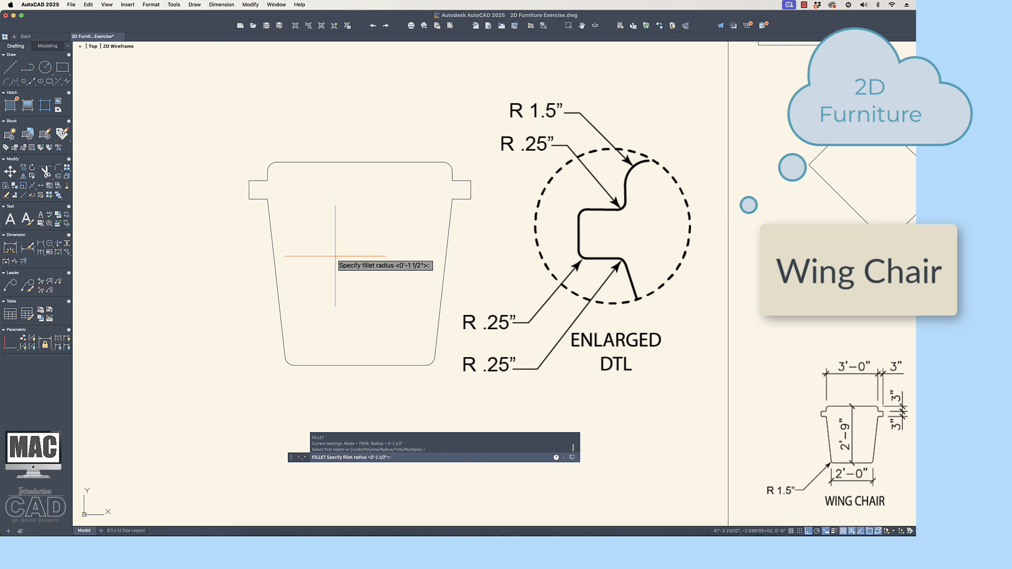
text(.25)
key(Return)
text(m)
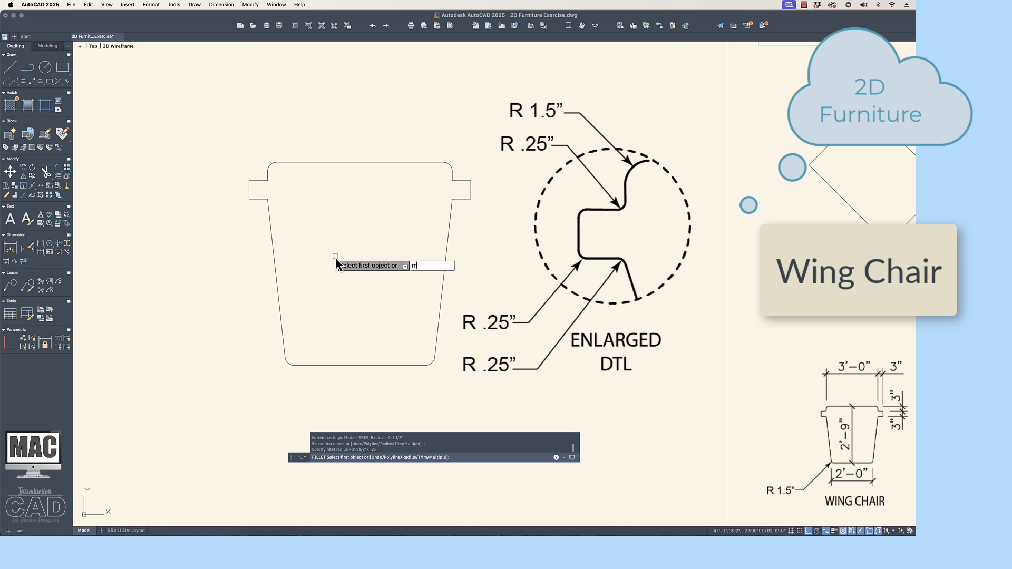
key(Return)
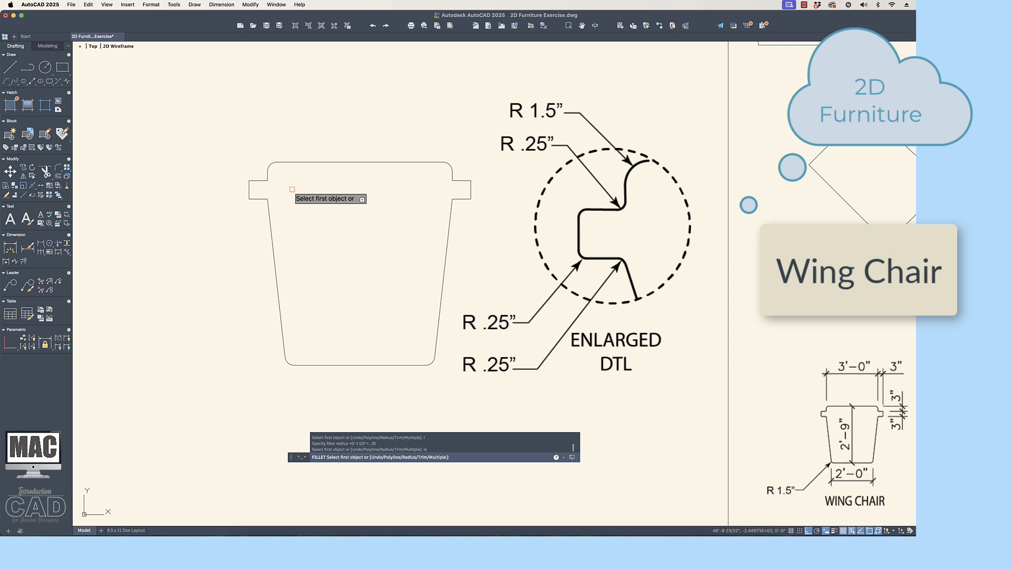
click(267, 175)
click(258, 181)
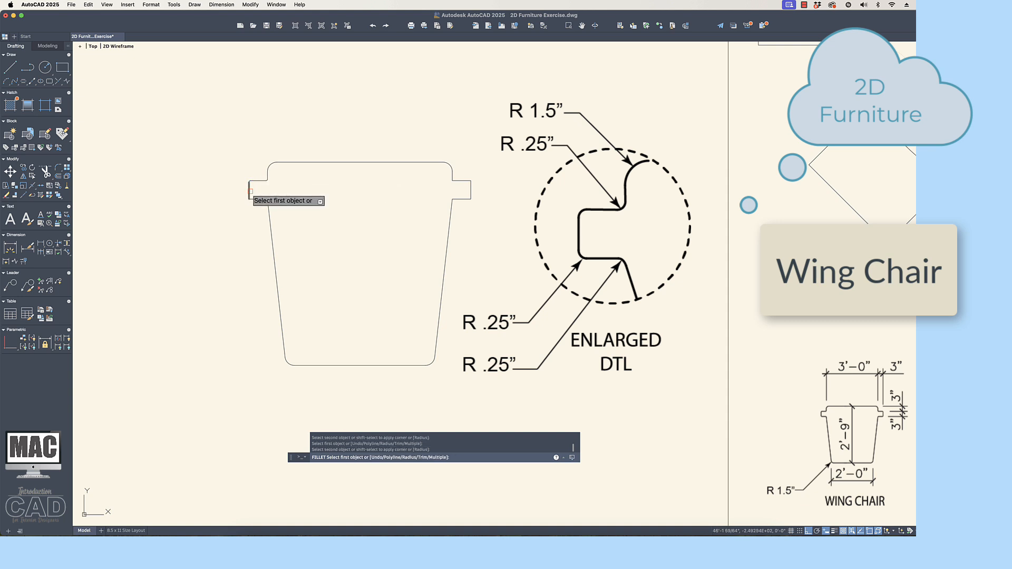
click(253, 195)
click(258, 199)
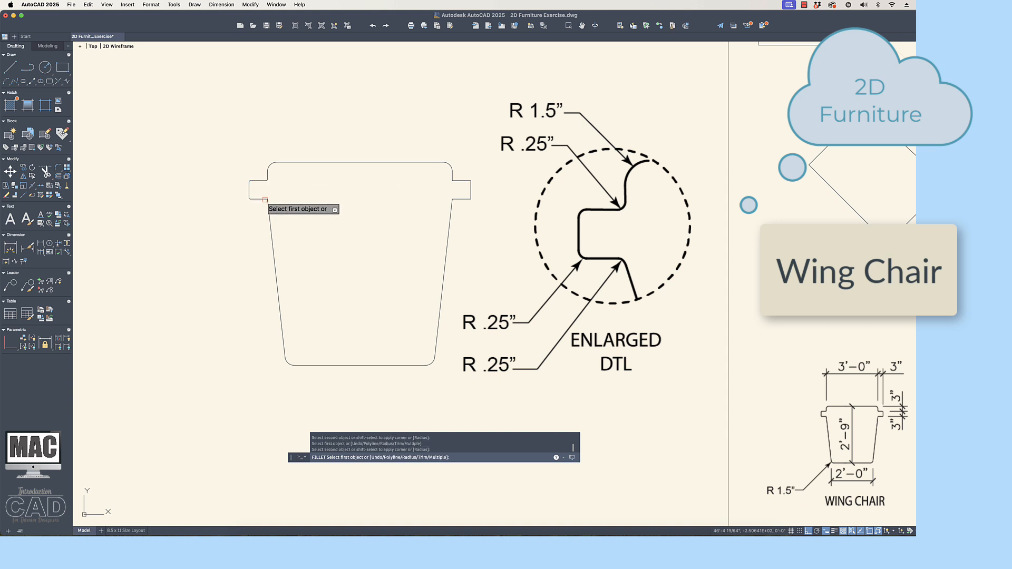
click(266, 203)
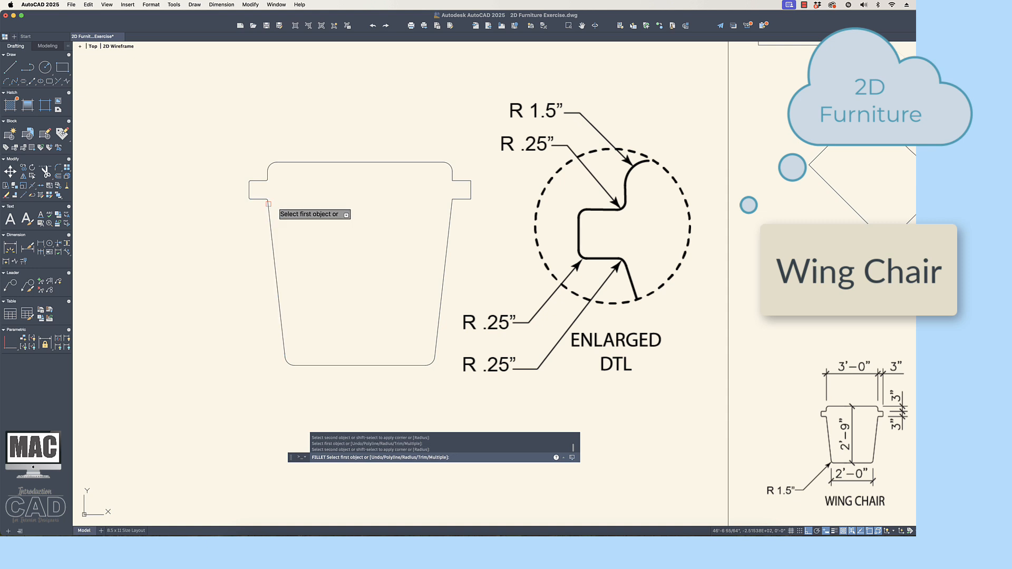
- Fillet the right wing's corners with the same .25" radius
click(452, 203)
click(458, 200)
click(463, 199)
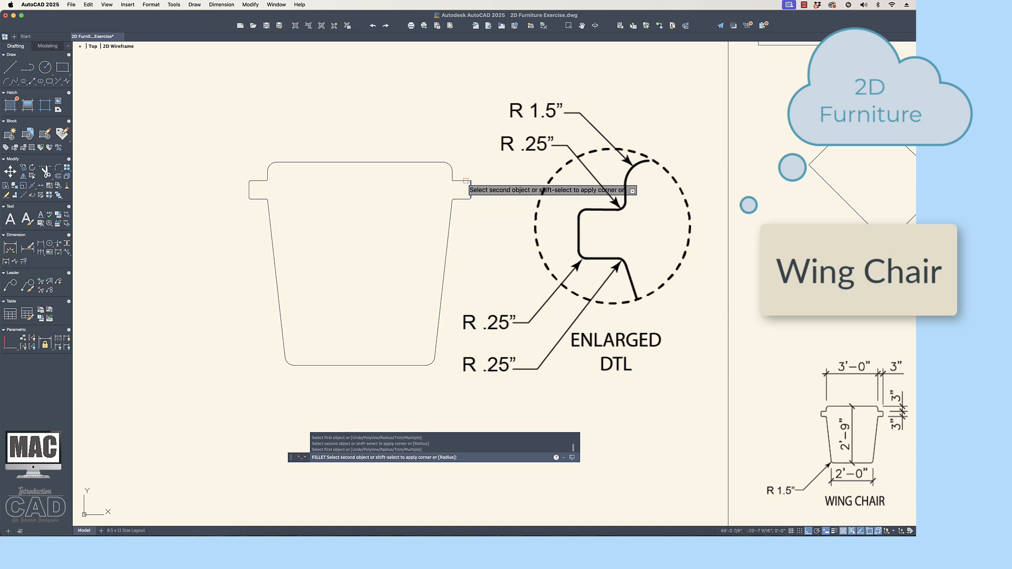
click(465, 180)
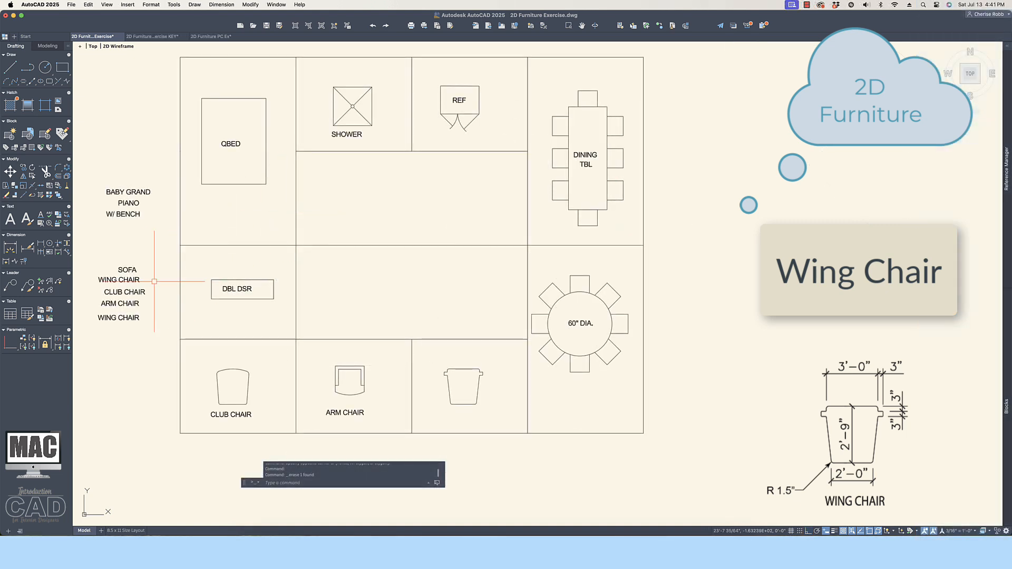
- Move the upper WING CHAIR label from the text list to just below the wing chair in its grid cell
text(m)
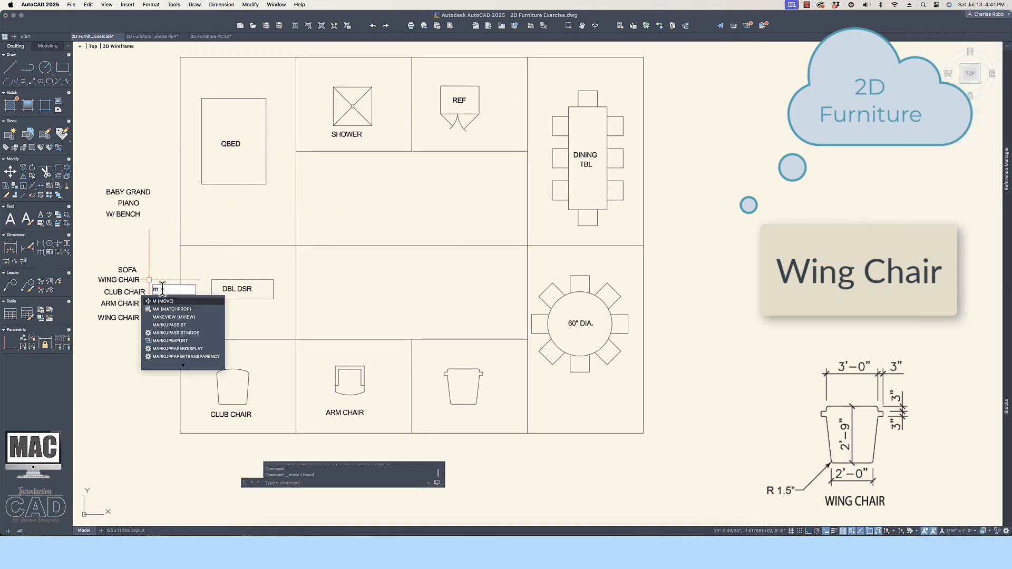
click(183, 302)
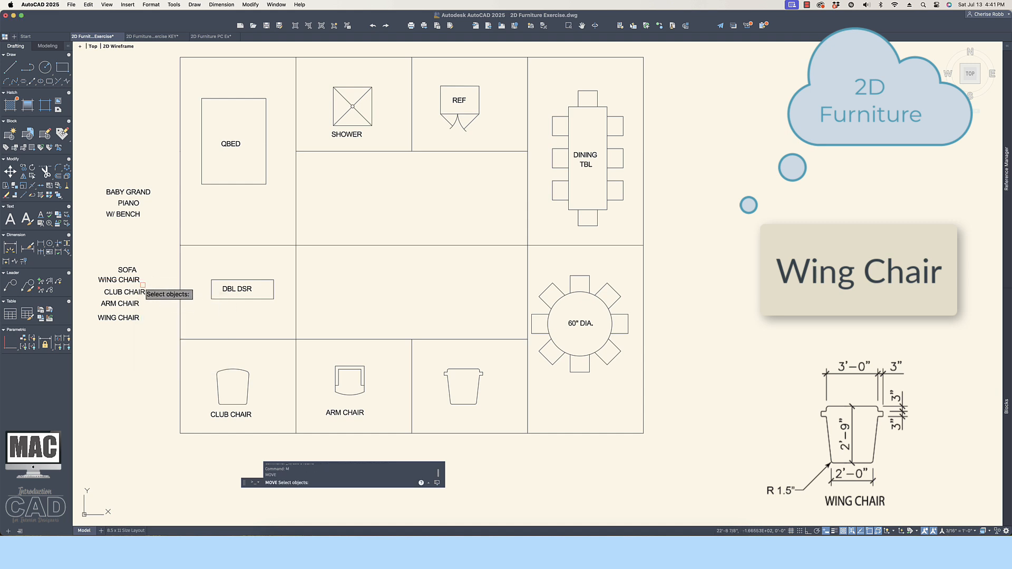
key(Return)
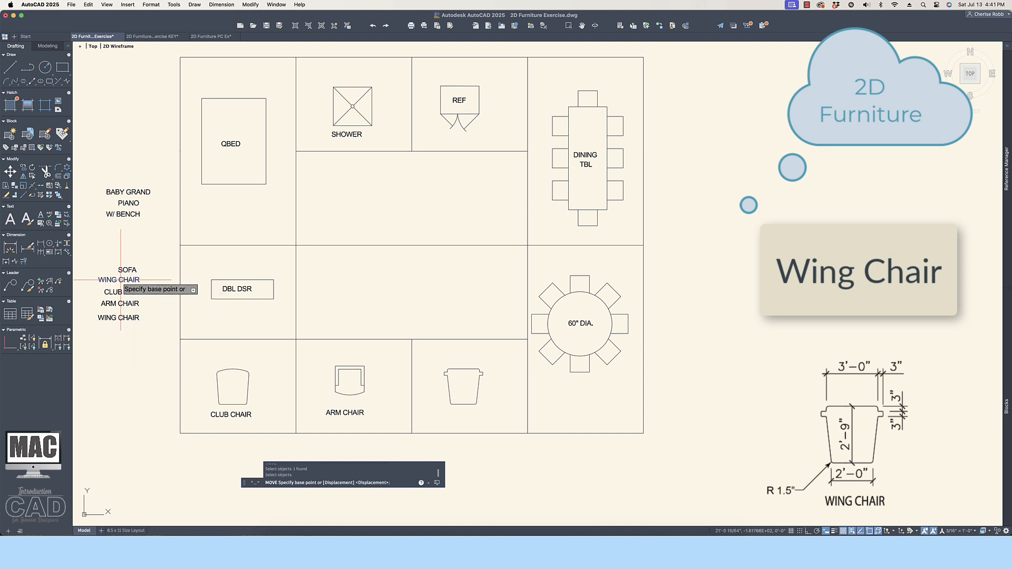
click(120, 280)
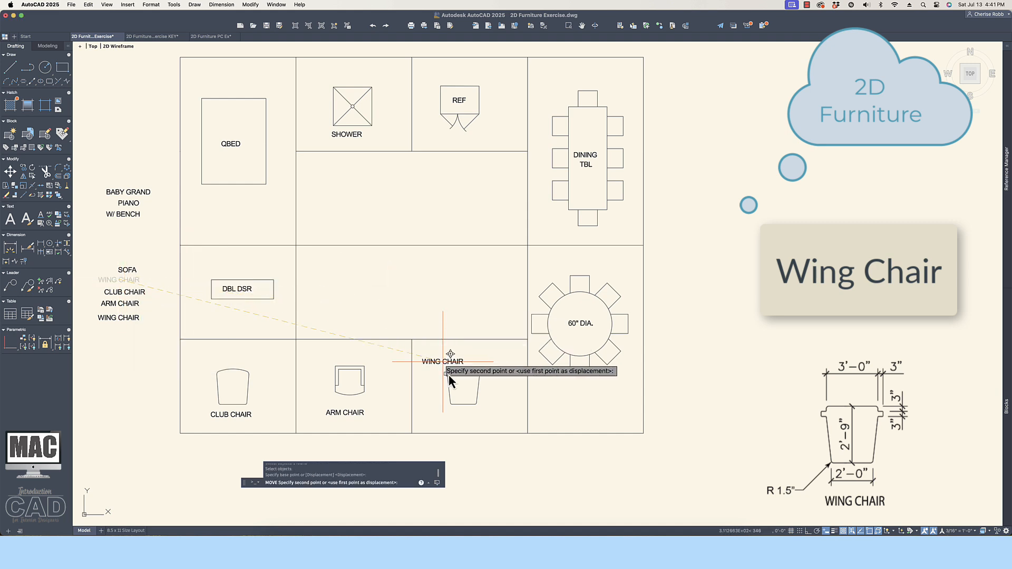
click(472, 404)
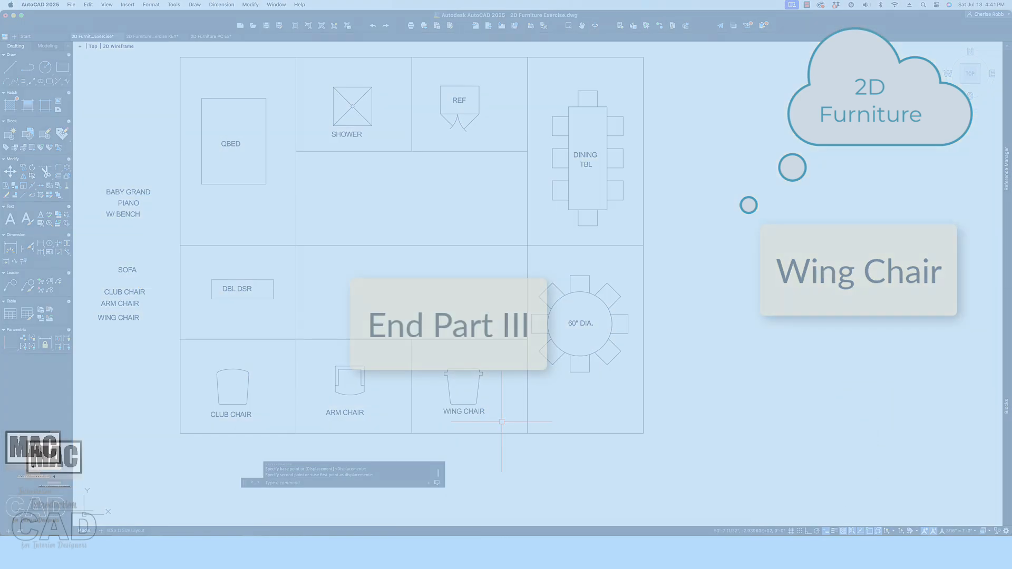